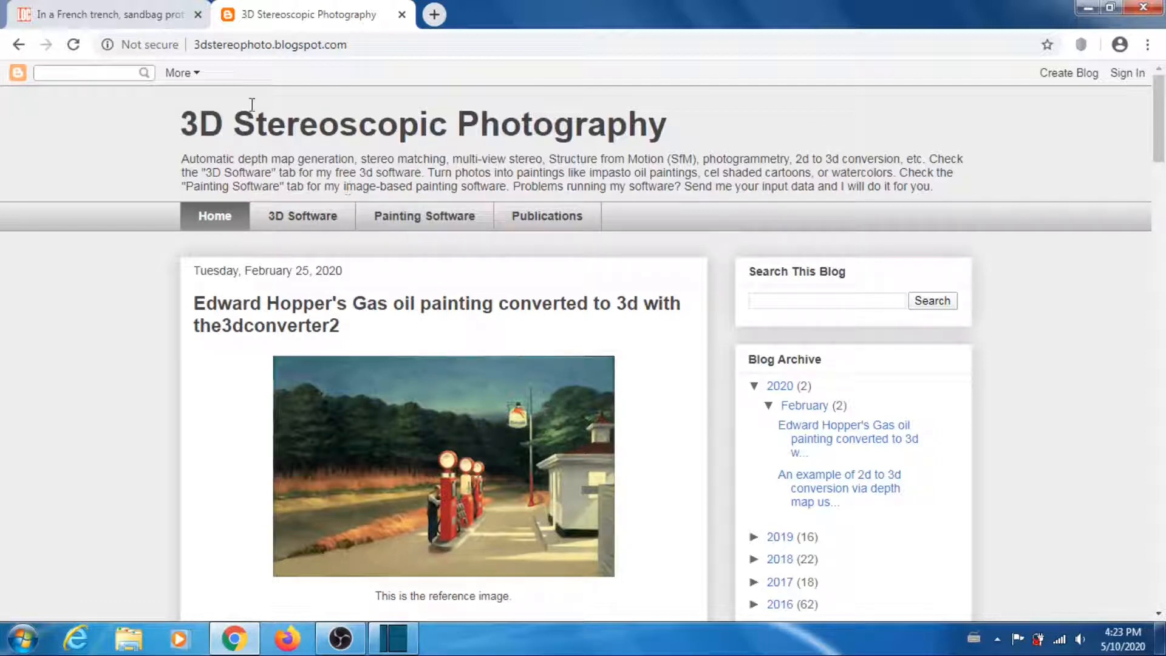
# - Open the blog's 3D Software page and follow the link to the 64-bit archive ugosoft3d-9-x64.rar
pyautogui.click(309, 222)
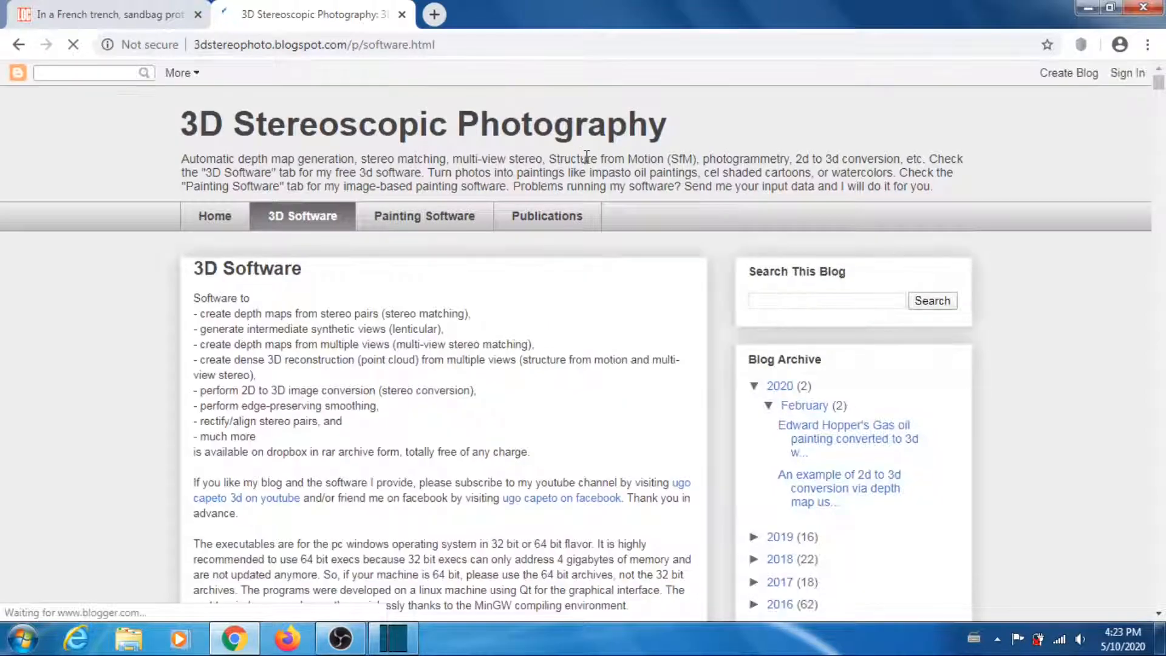
pyautogui.scroll(-5, 581, 323)
pyautogui.scroll(-9, 581, 323)
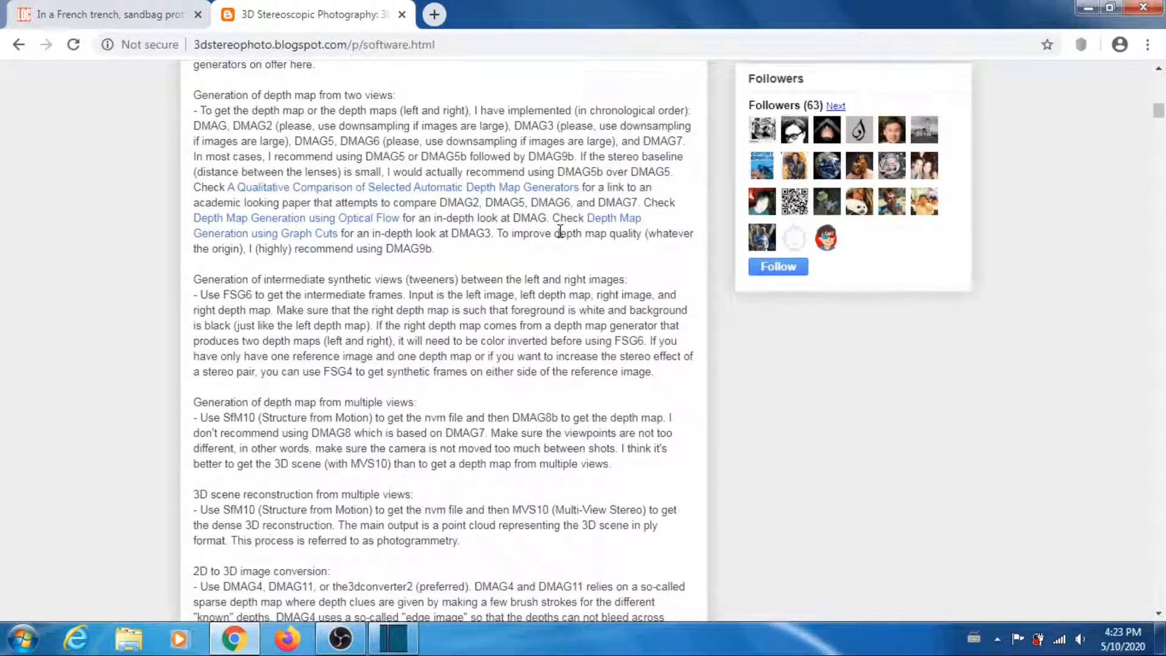
pyautogui.scroll(-13, 527, 274)
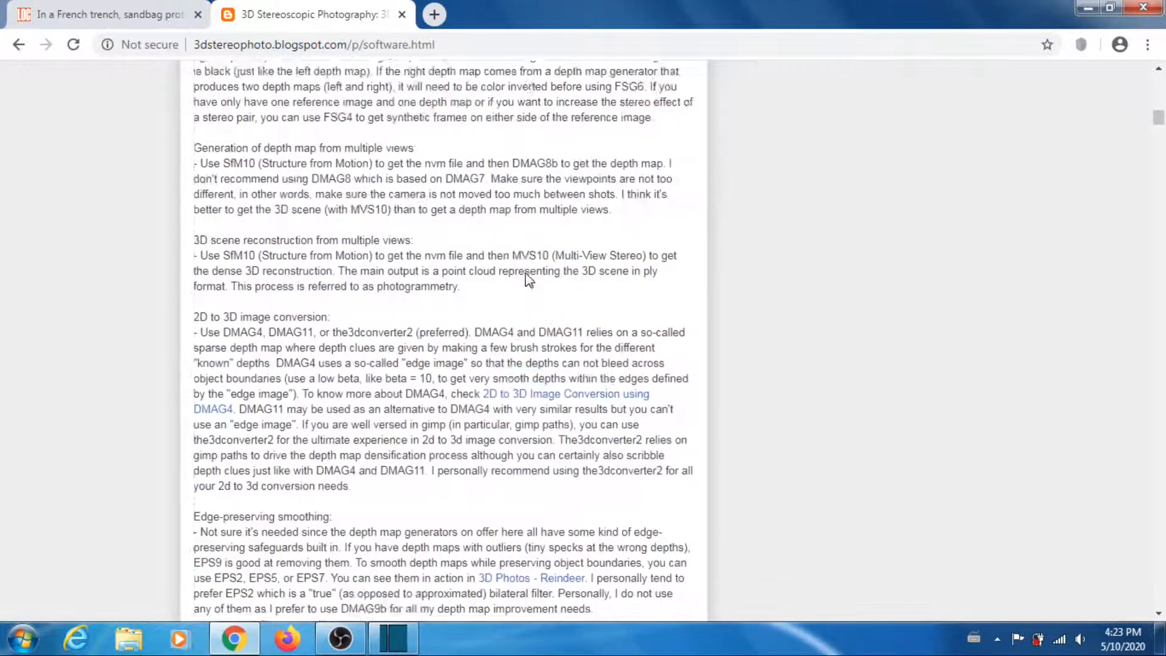
pyautogui.scroll(-8, 513, 243)
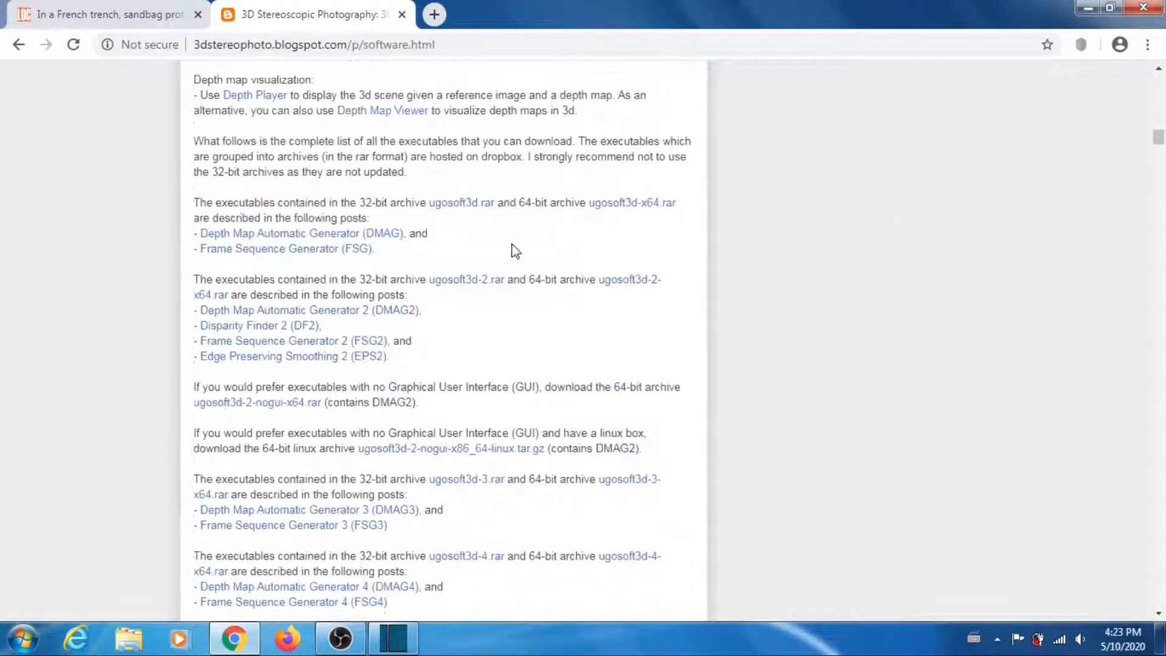
pyautogui.scroll(-4, 515, 251)
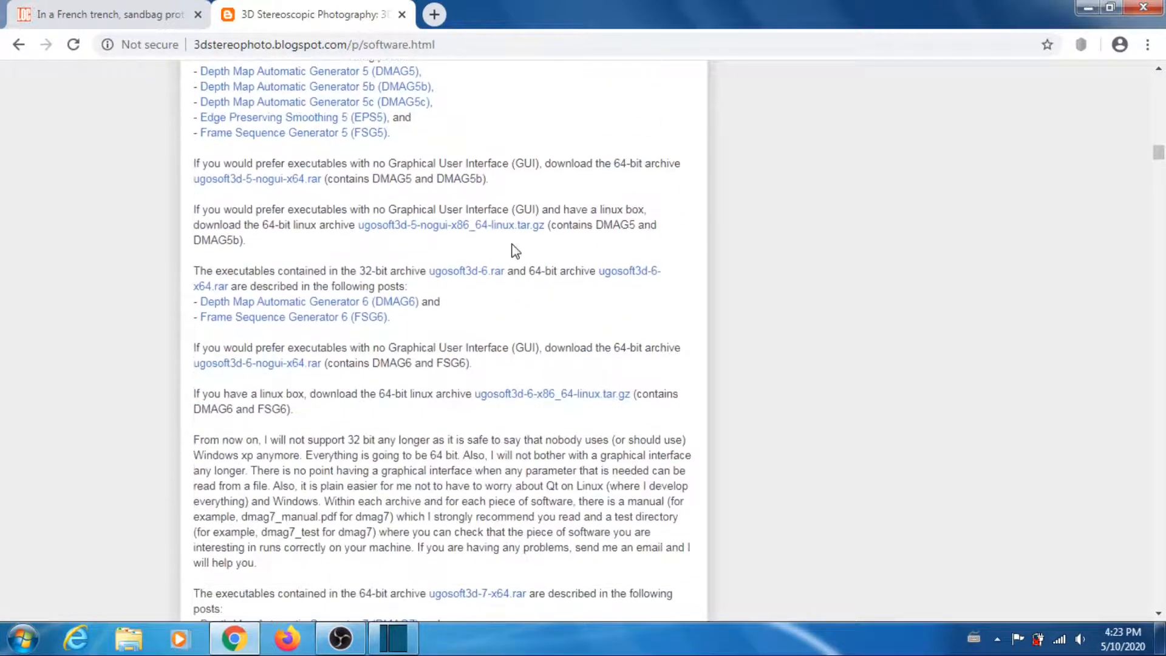
pyautogui.scroll(-3, 534, 318)
pyautogui.scroll(-3, 509, 322)
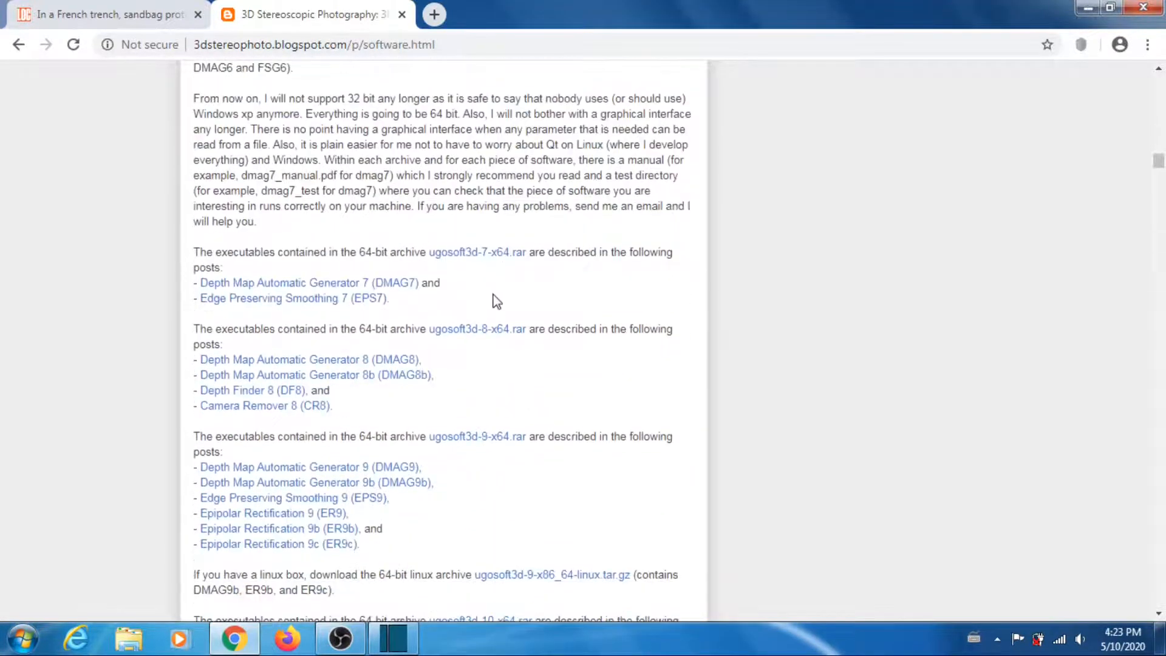
pyautogui.click(491, 438)
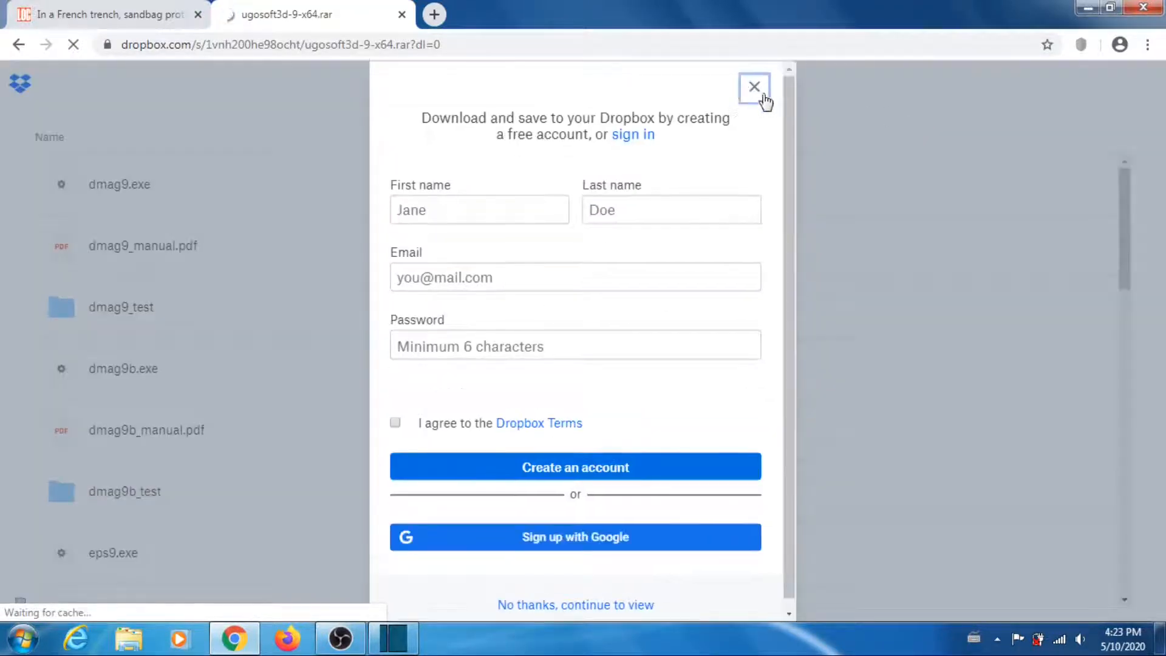
# - Dismiss the Dropbox sign-up form and download ugosoft3d-9-x64.rar directly
pyautogui.click(756, 90)
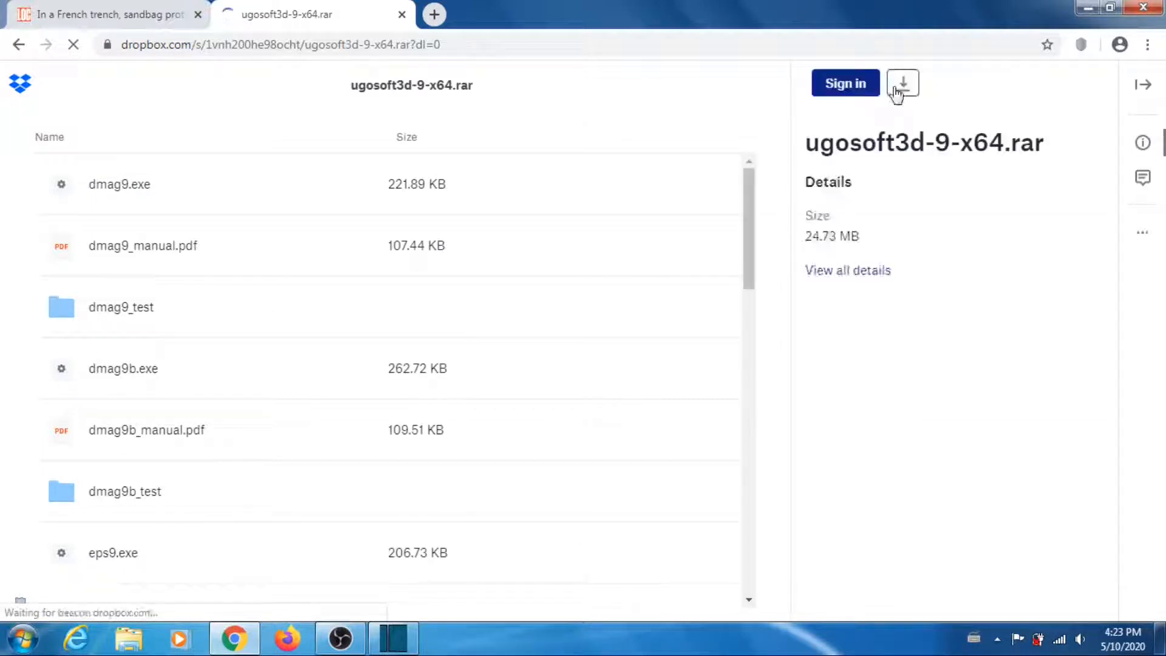
pyautogui.click(903, 85)
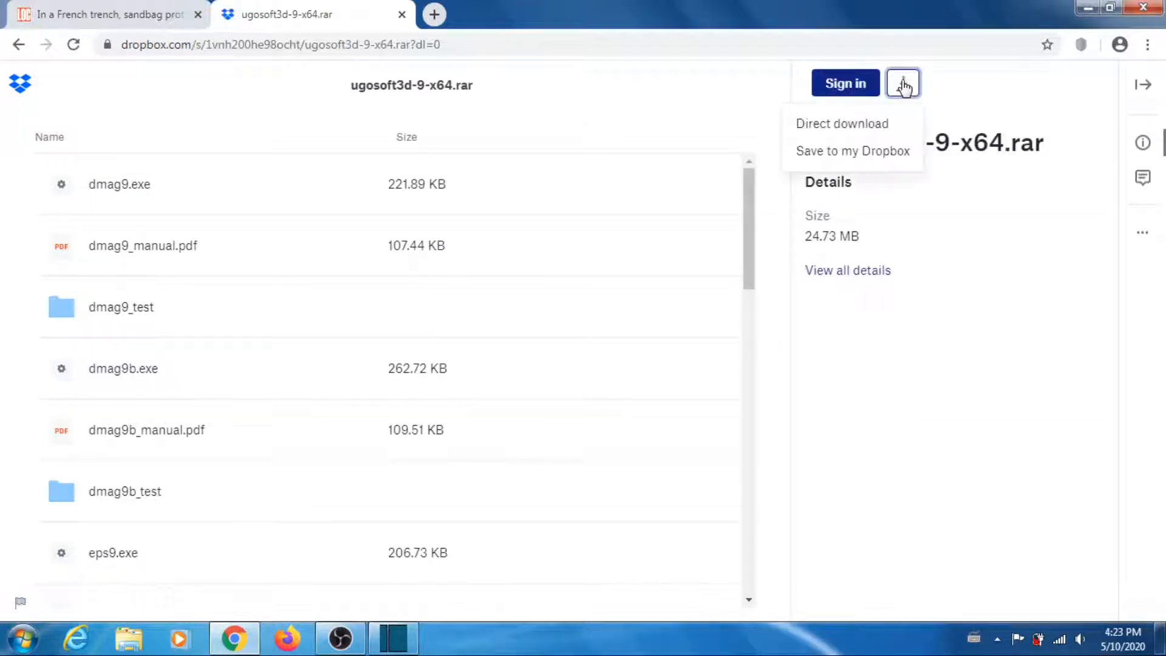
pyautogui.click(865, 124)
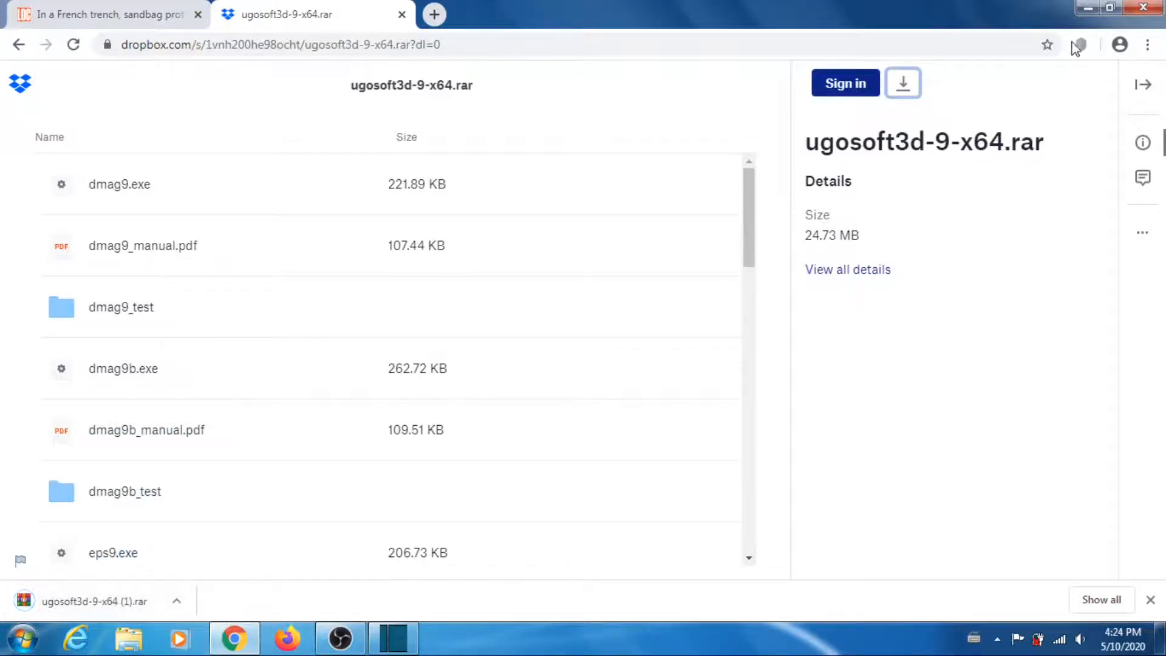
# - Switch to the Downloads folder in Windows Explorer and delete the ugosoft3d-9-x64 folder and the ugosoft3d-9-x64 (1) archive
pyautogui.click(1088, 4)
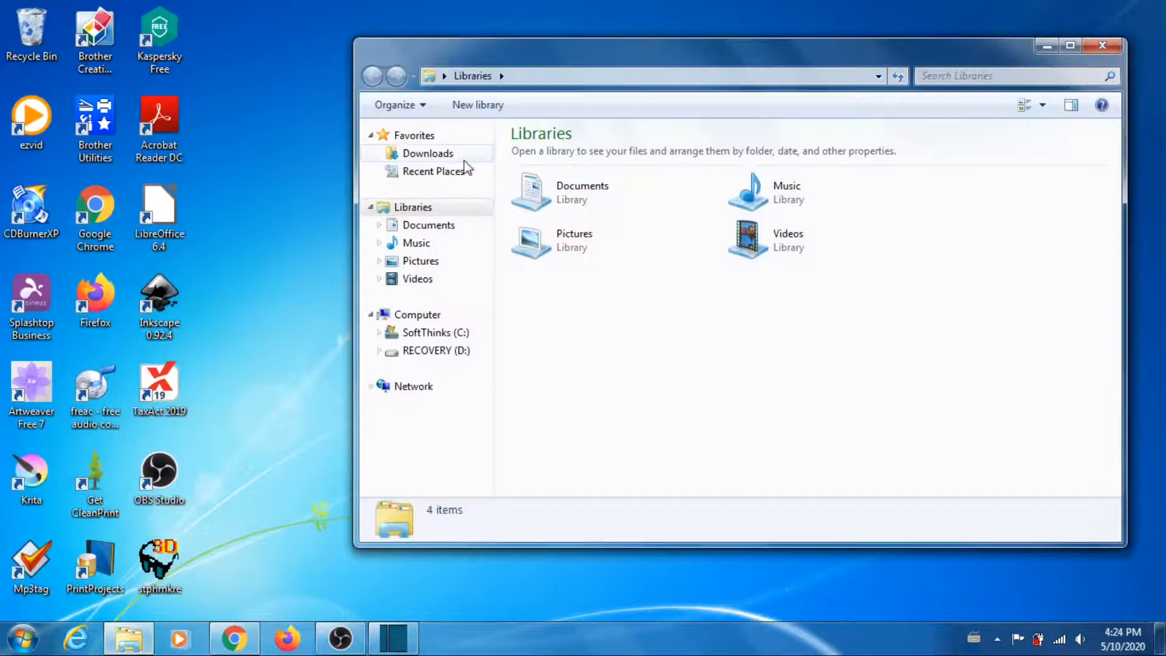
pyautogui.click(430, 154)
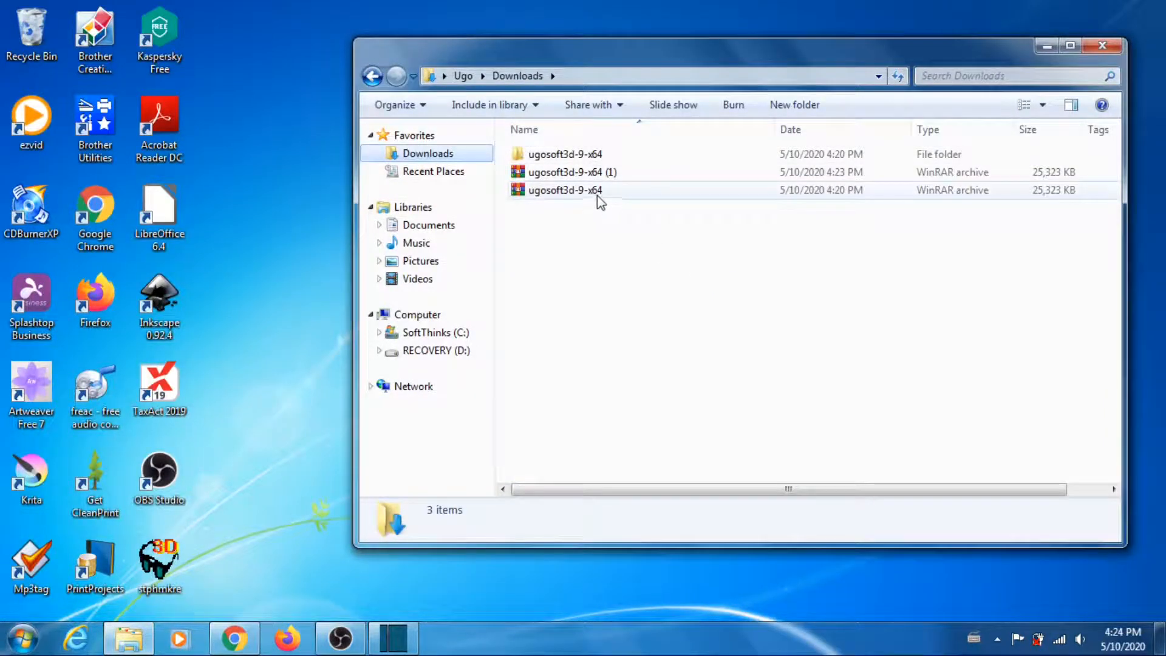
pyautogui.click(586, 155)
pyautogui.keyDown('ctrl'); pyautogui.click(583, 172); pyautogui.keyUp('ctrl')
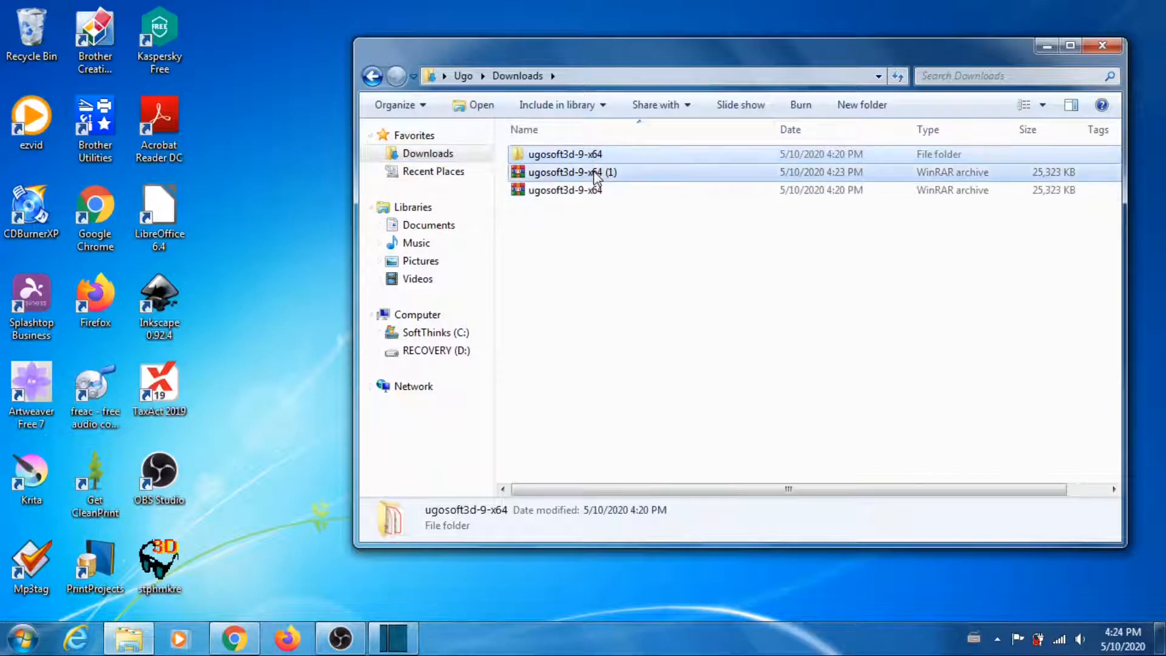
pyautogui.rightClick(594, 172)
pyautogui.click(654, 484)
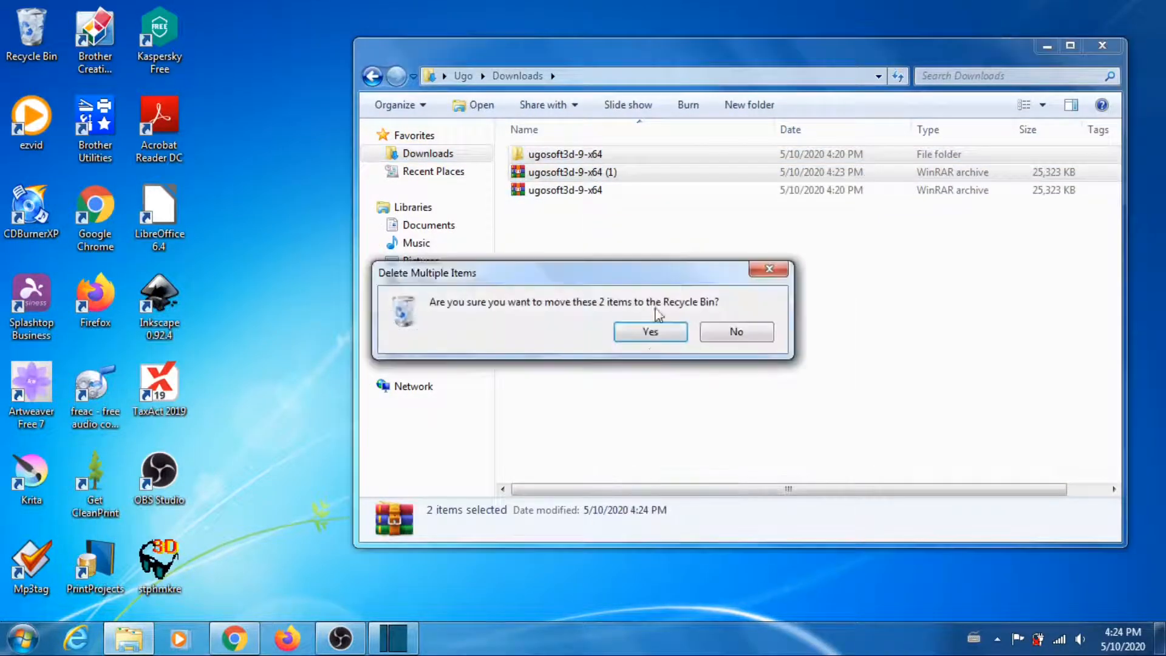
pyautogui.click(649, 331)
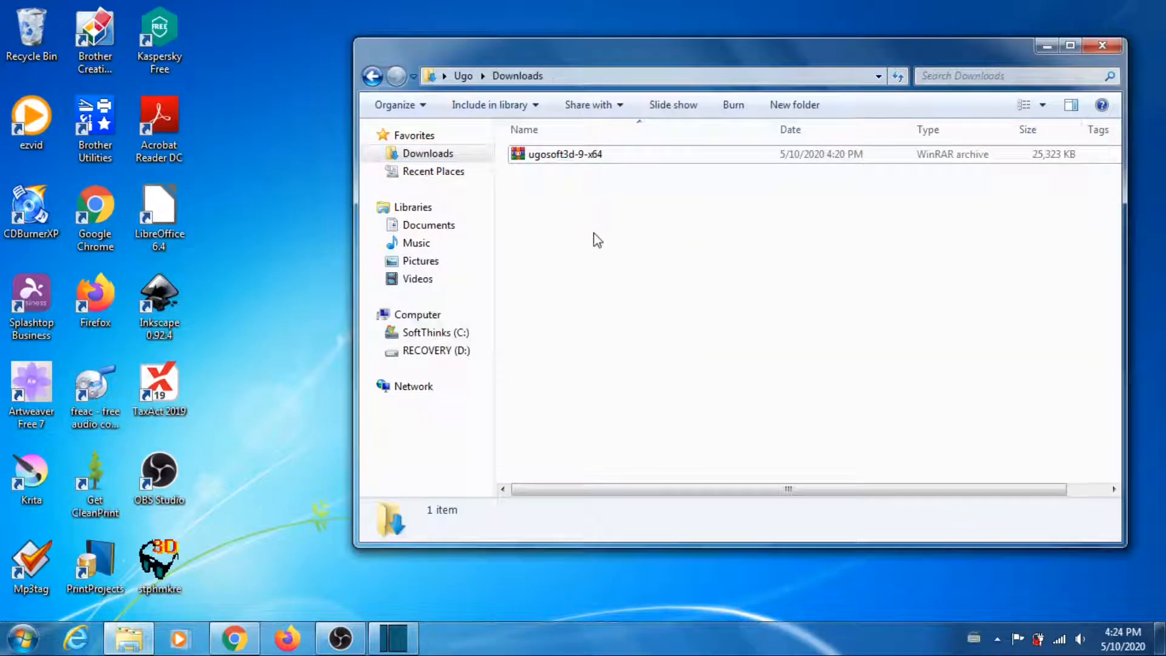
# - Extract the ugosoft3d-9-x64 archive with WinRAR into a ugosoft3d-9-x64 folder inside Downloads, and close the archive
pyautogui.click(599, 157)
pyautogui.doubleClick(600, 160)
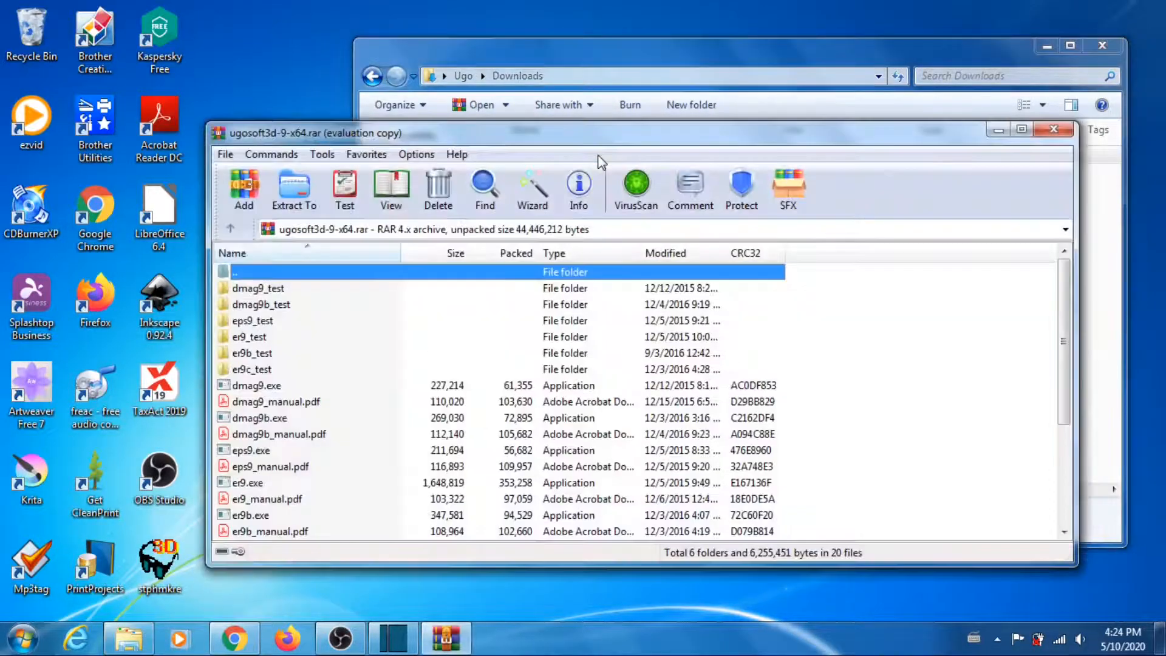
pyautogui.click(295, 189)
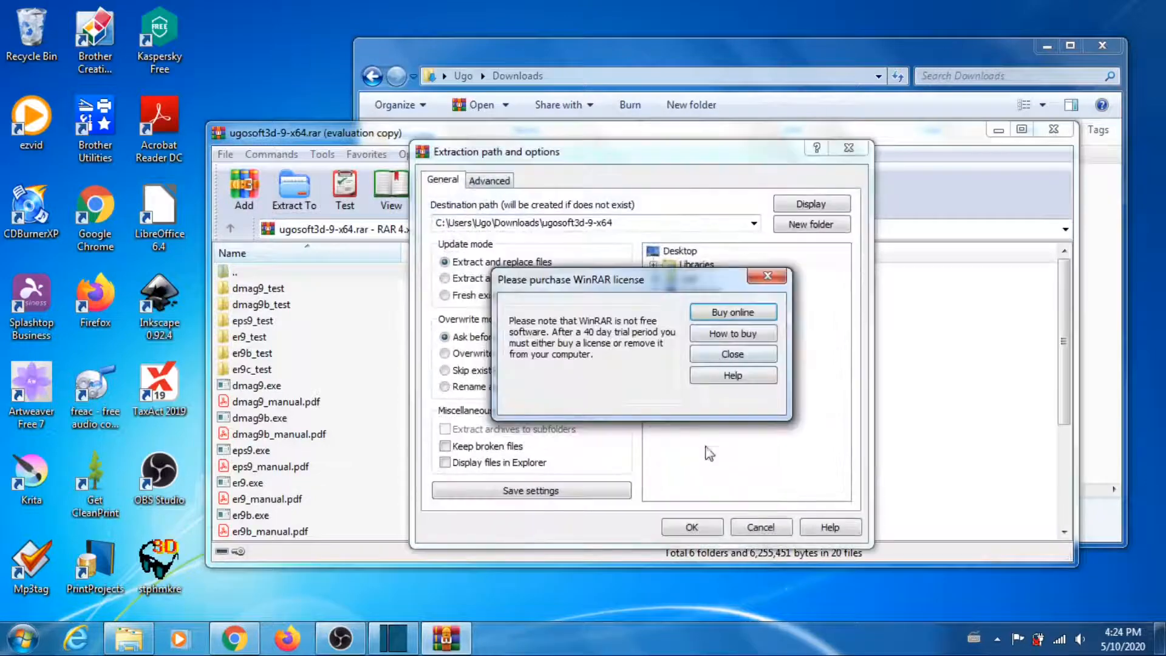
pyautogui.click(733, 354)
pyautogui.click(696, 530)
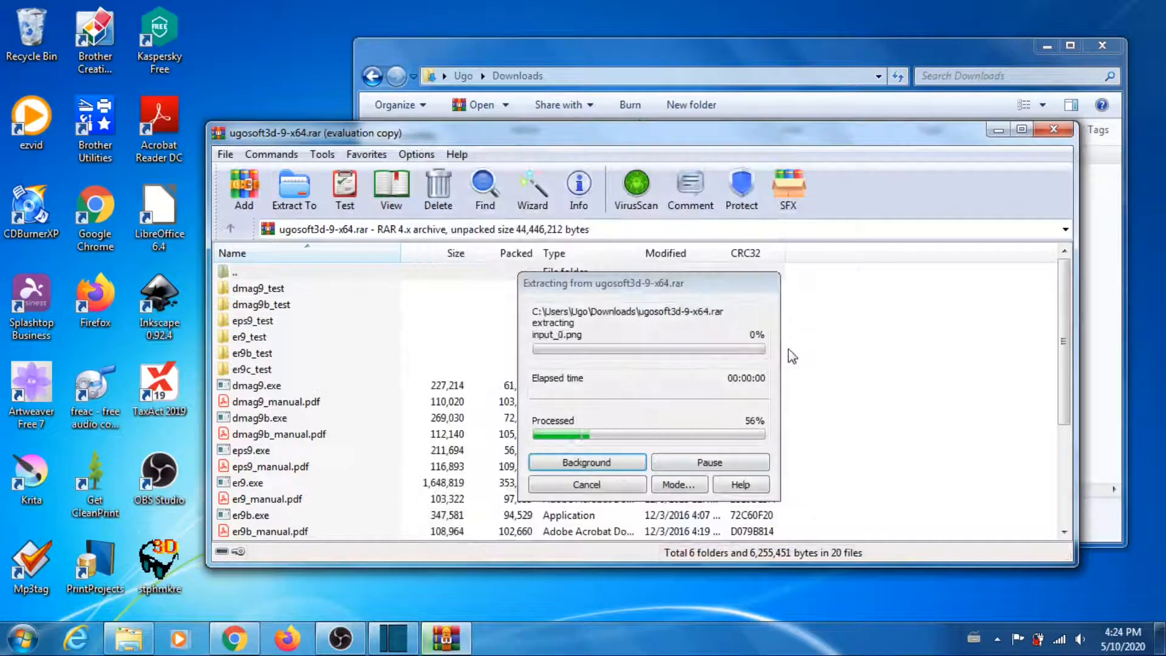
pyautogui.click(1055, 130)
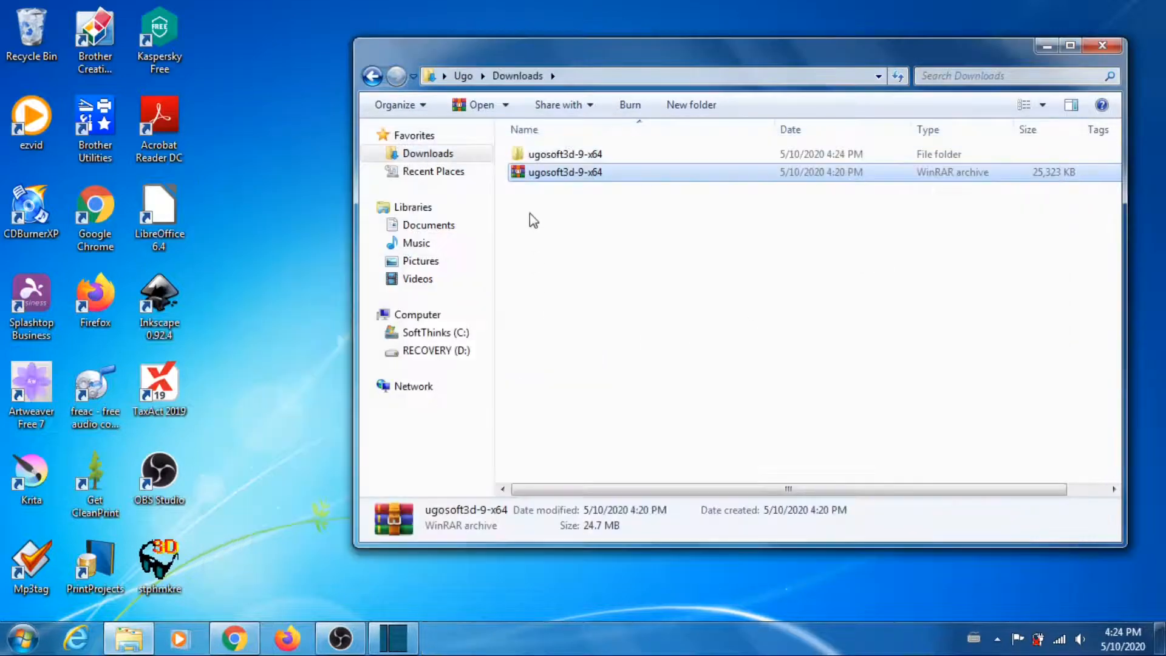
# - Examine the executable path in the er9b batch file of the extracted er9b_test folder using Notepad++, and close it
pyautogui.doubleClick(555, 155)
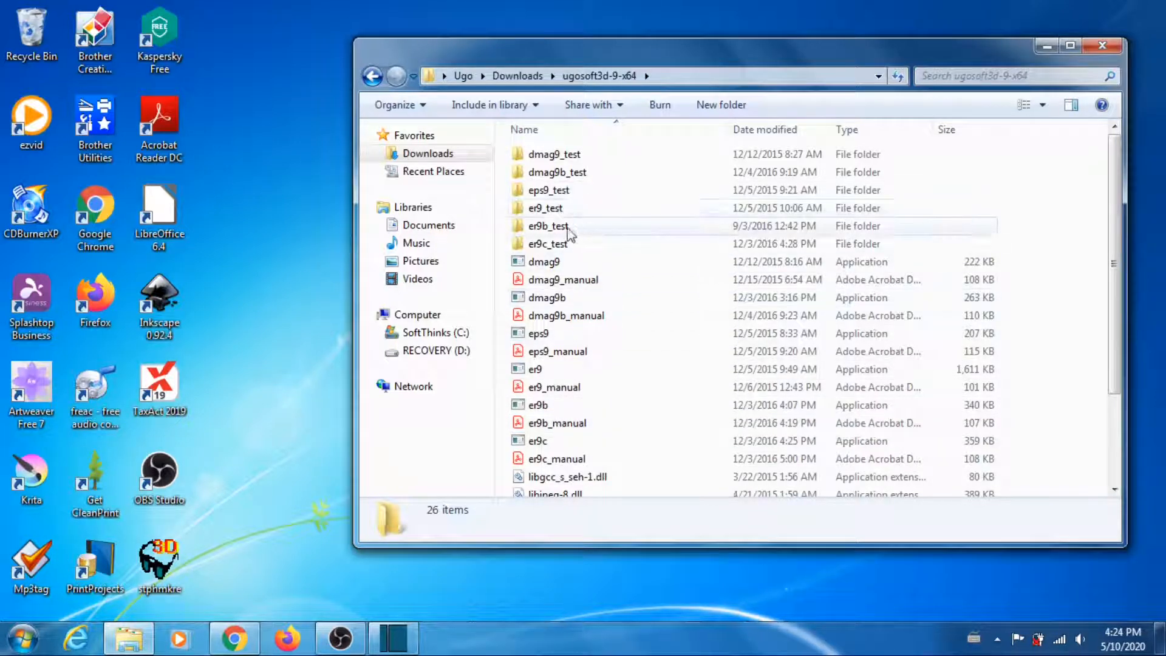
pyautogui.doubleClick(545, 228)
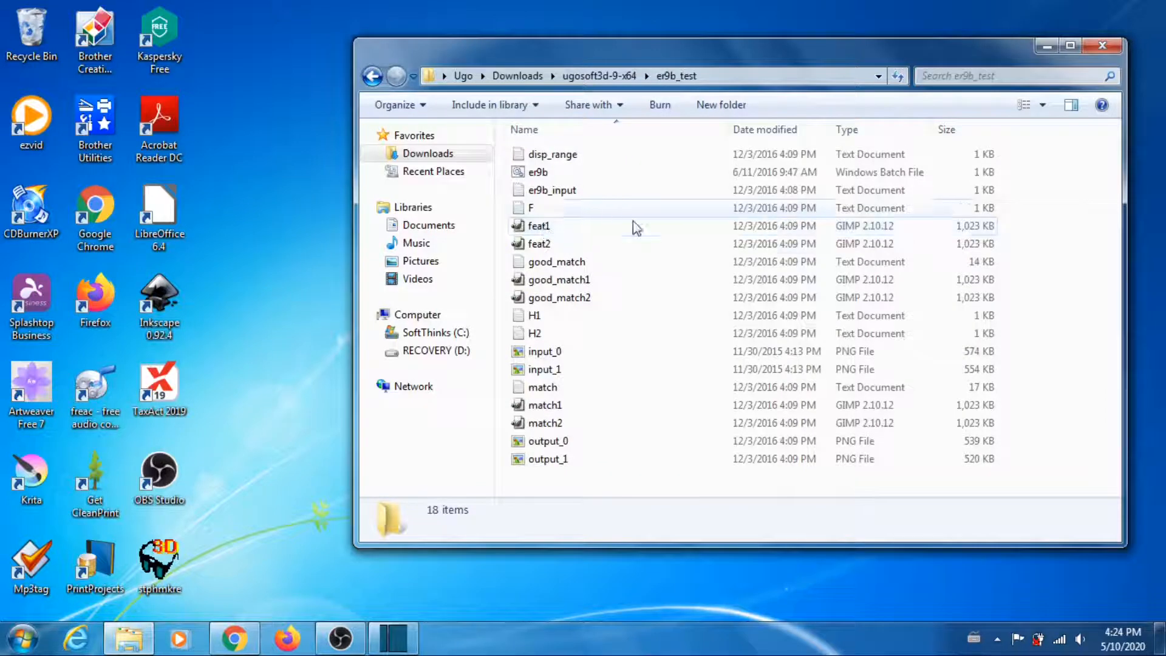
pyautogui.click(542, 176)
pyautogui.rightClick(545, 178)
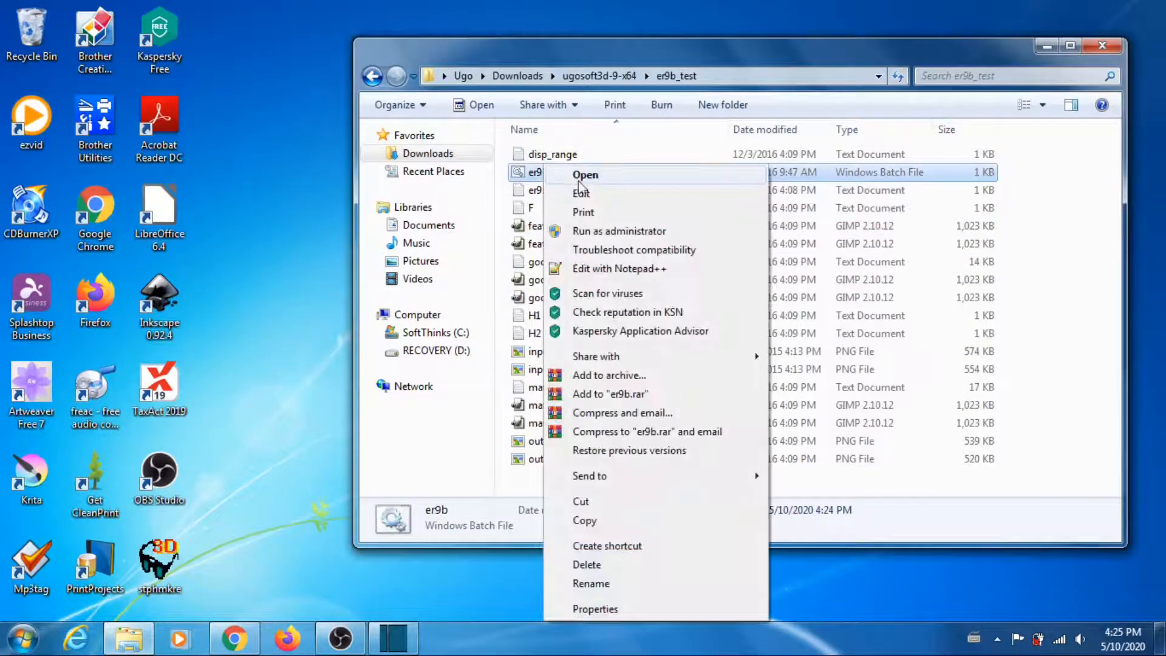
pyautogui.click(621, 269)
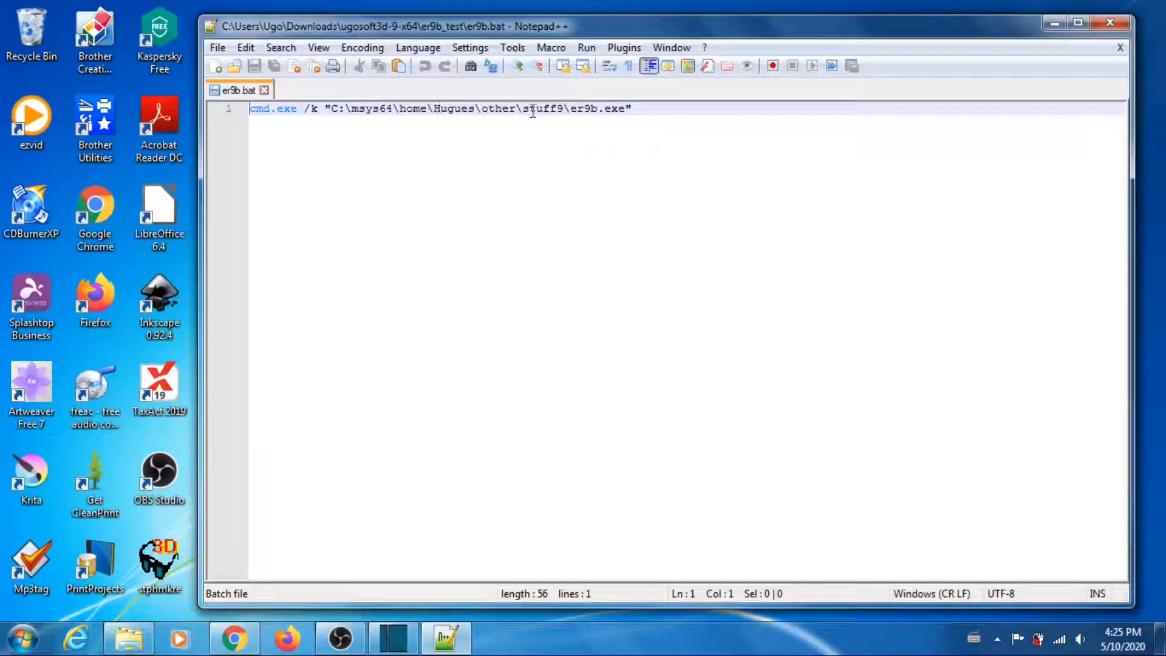
pyautogui.click(1110, 23)
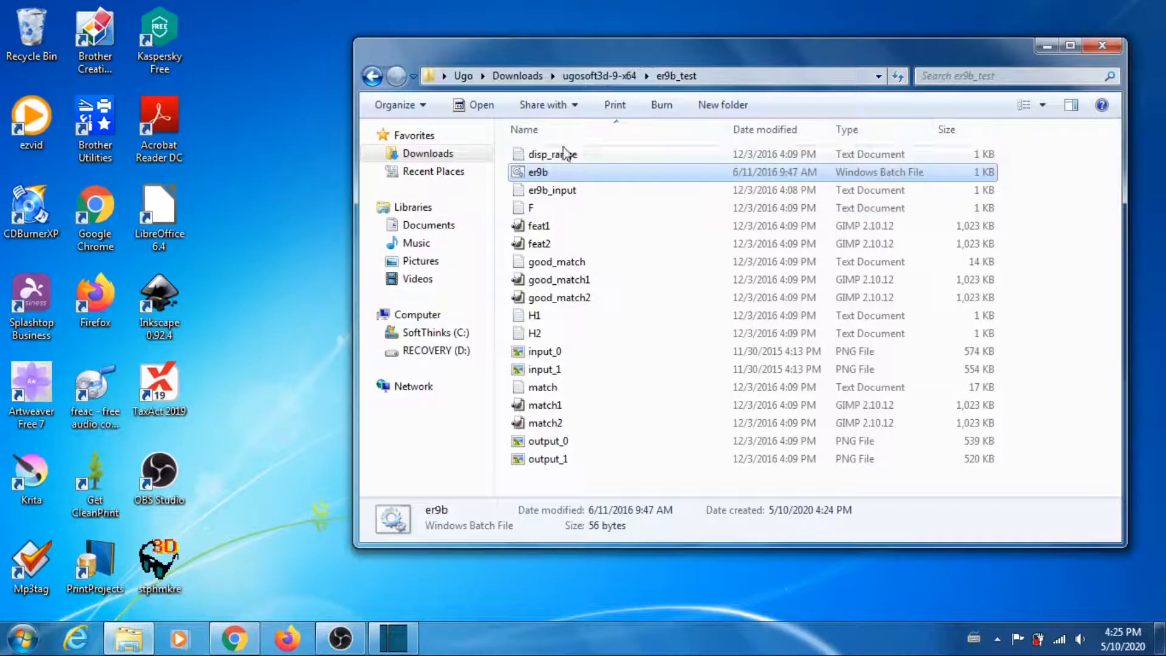
# - Return to the ugosoft3d-9-x64 folder and copy its full path
pyautogui.click(601, 76)
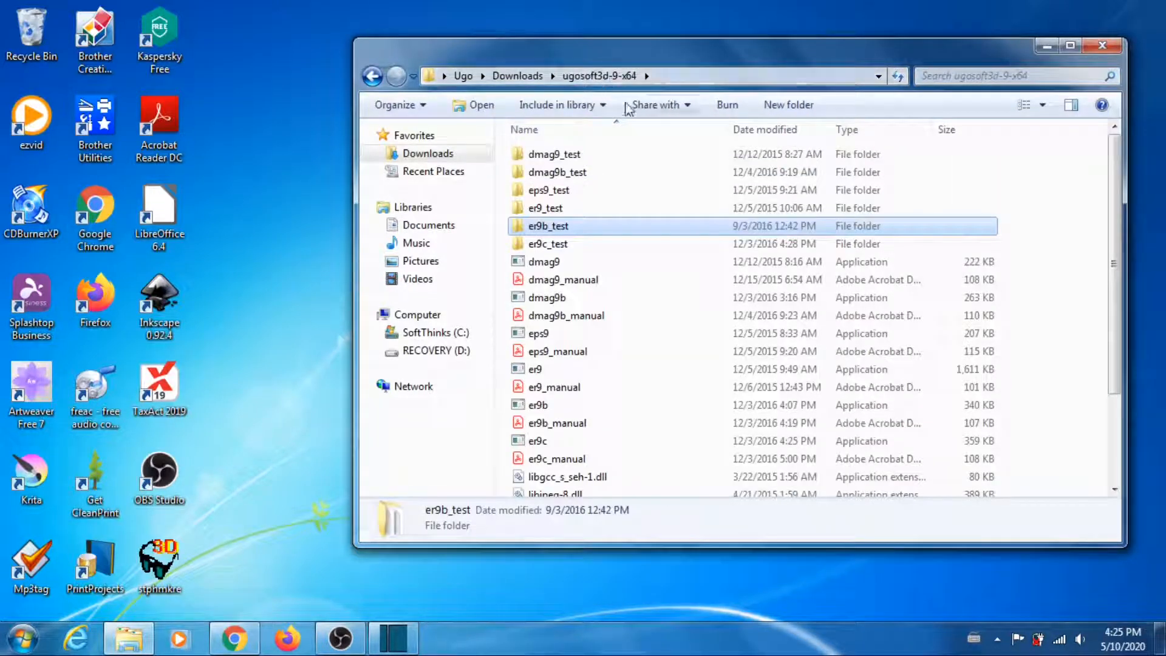
pyautogui.click(878, 76)
pyautogui.click(578, 76)
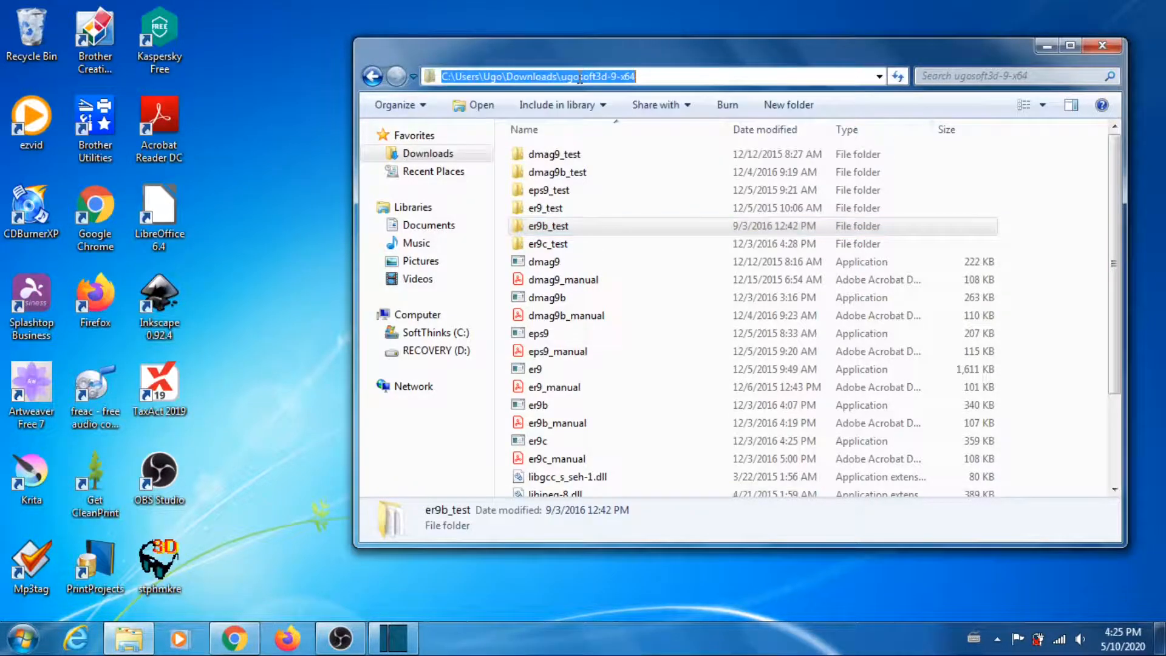
pyautogui.rightClick(578, 76)
pyautogui.click(620, 132)
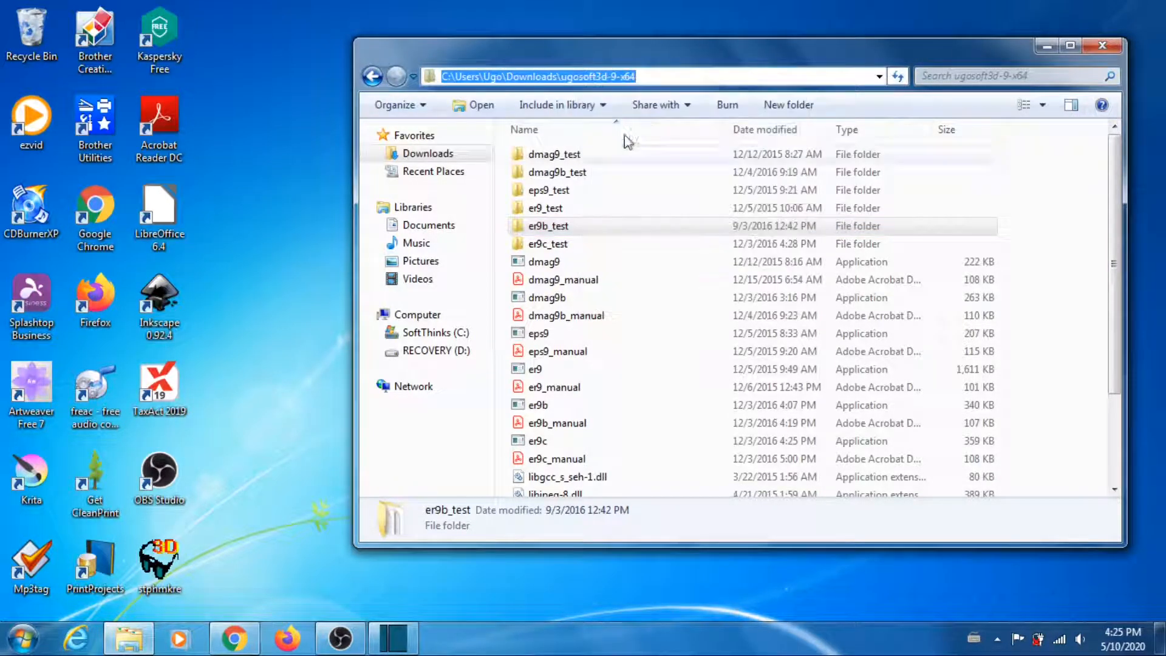
# - Open the er9b batch file from the er9b_test folder in Notepad++ for editing
pyautogui.doubleClick(563, 229)
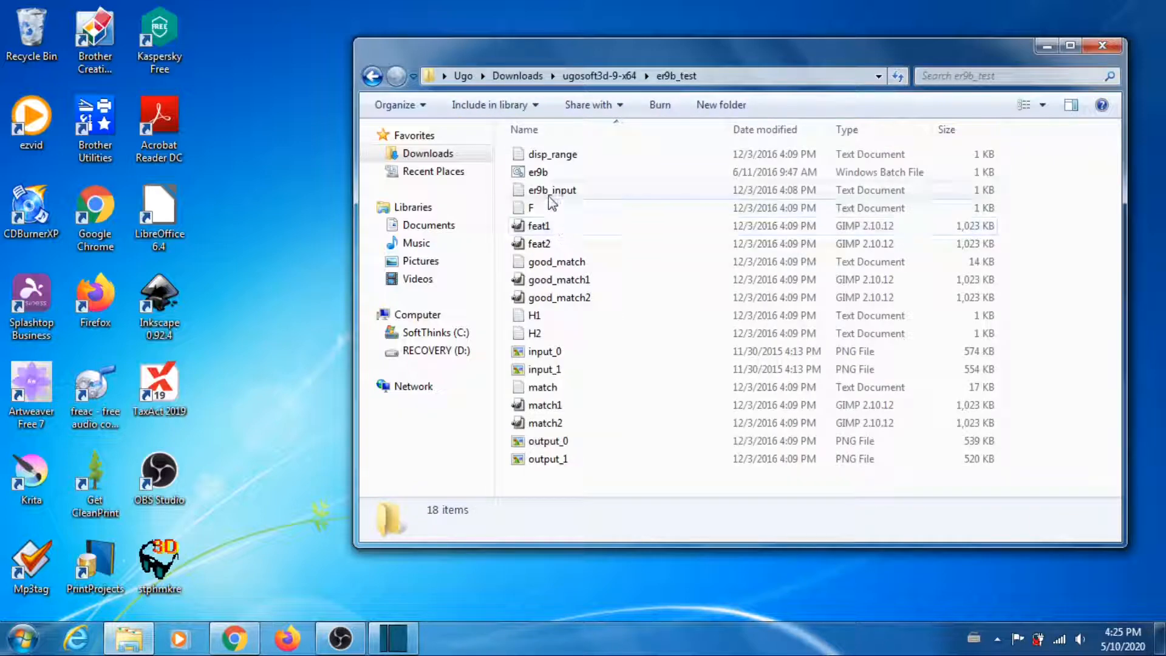
pyautogui.click(540, 175)
pyautogui.rightClick(541, 176)
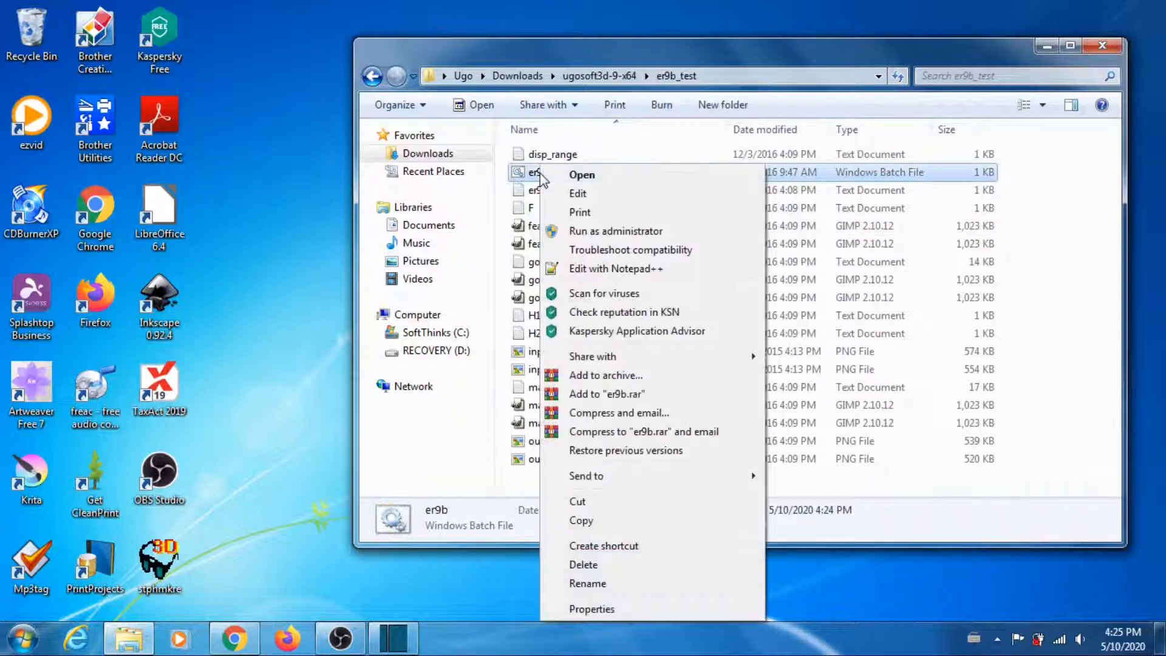
pyautogui.click(615, 268)
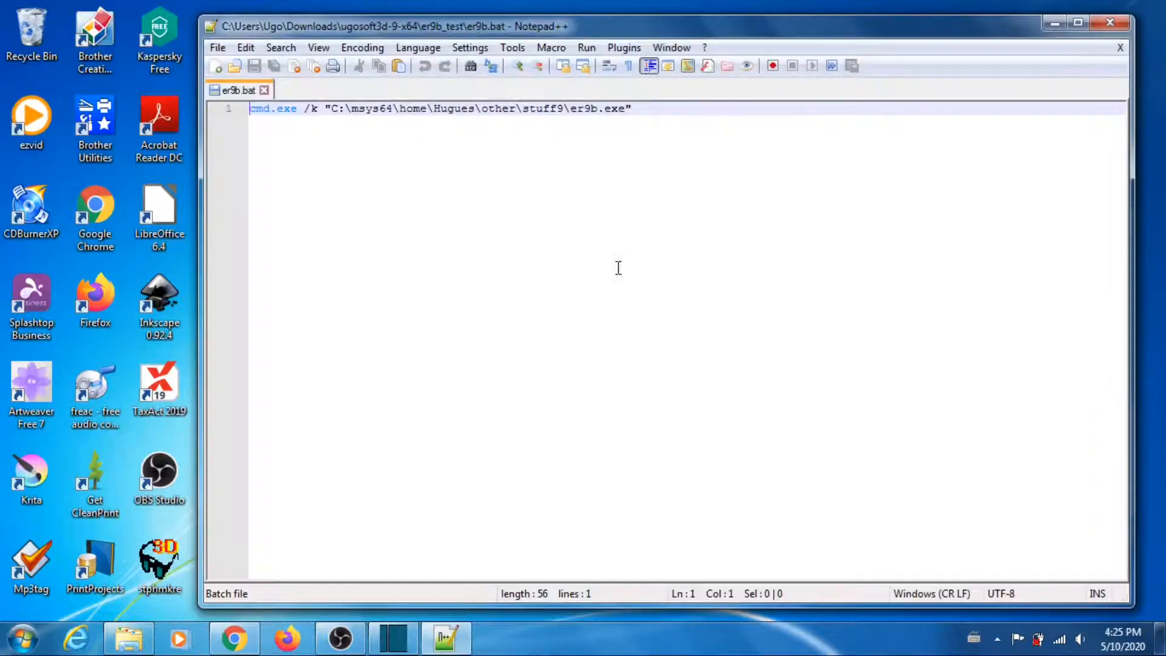
# - Replace the old folder path before er9b.exe in the batch file with the copied ugosoft3d-9-x64 folder path
pyautogui.click(566, 109)
pyautogui.press('BackSpace')
pyautogui.press('BackSpace')
pyautogui.press('BackSpace')
pyautogui.press('BackSpace')
pyautogui.press('BackSpace')
pyautogui.press('BackSpace')
pyautogui.press('BackSpace')
pyautogui.press('BackSpace')
pyautogui.press('BackSpace')
pyautogui.press('BackSpace')
pyautogui.press('BackSpace')
pyautogui.press('BackSpace')
pyautogui.press('BackSpace')
pyautogui.press('BackSpace')
pyautogui.press('BackSpace')
pyautogui.press('BackSpace')
pyautogui.press('BackSpace')
pyautogui.press('BackSpace')
pyautogui.press('BackSpace')
pyautogui.press('BackSpace')
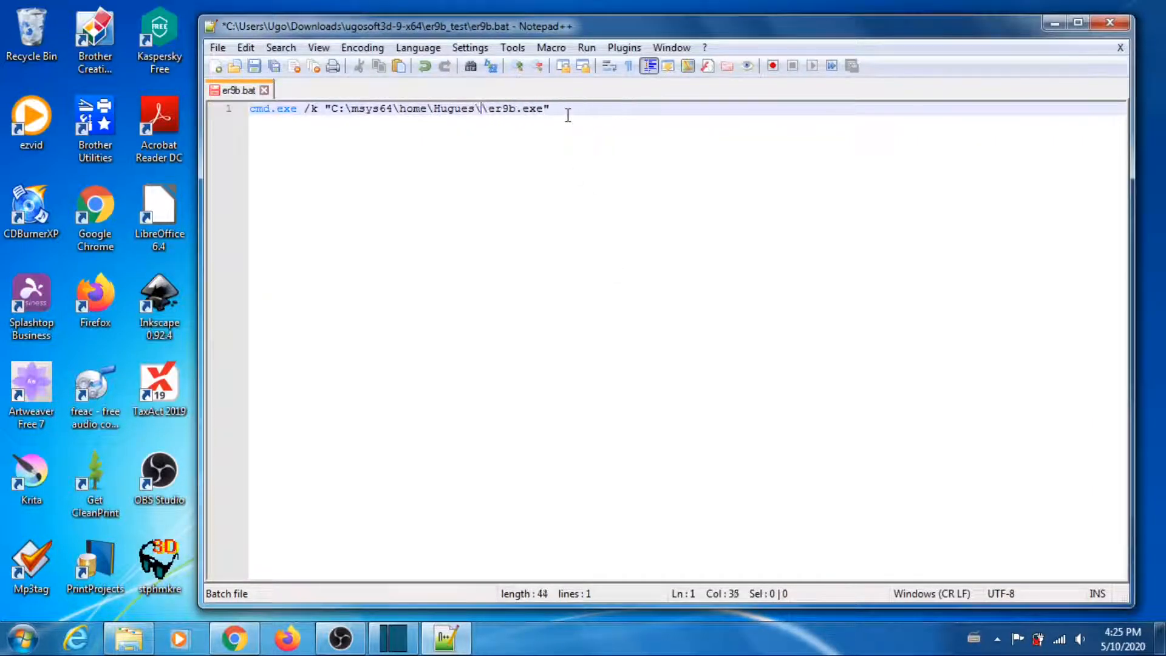
pyautogui.press('BackSpace')
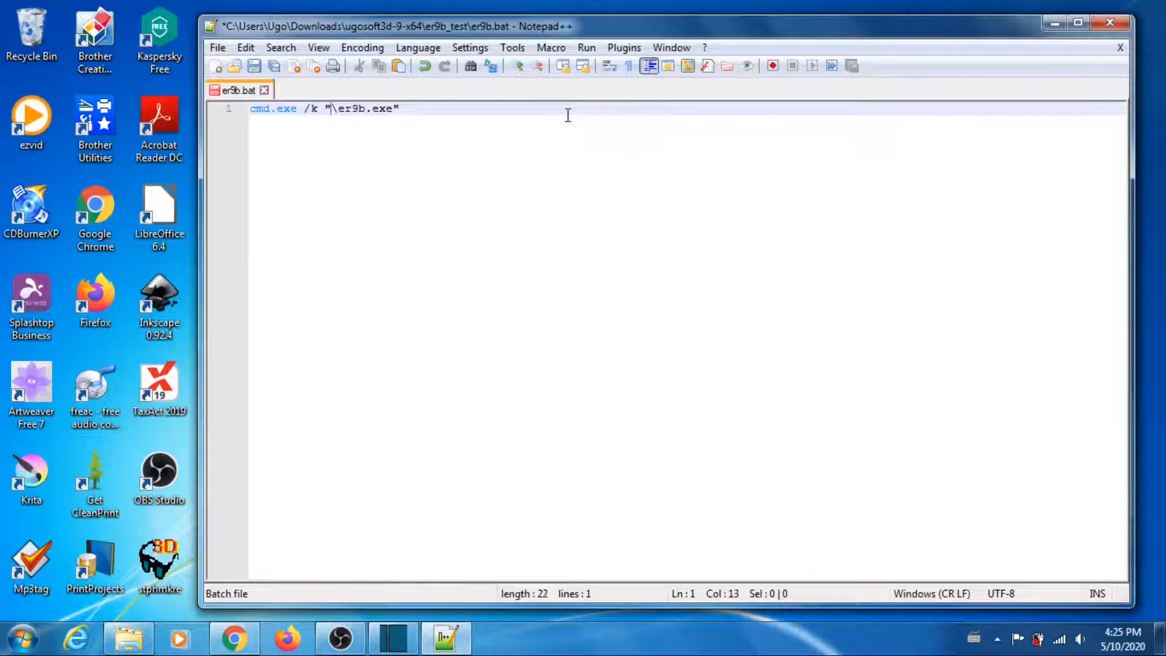
pyautogui.rightClick(331, 110)
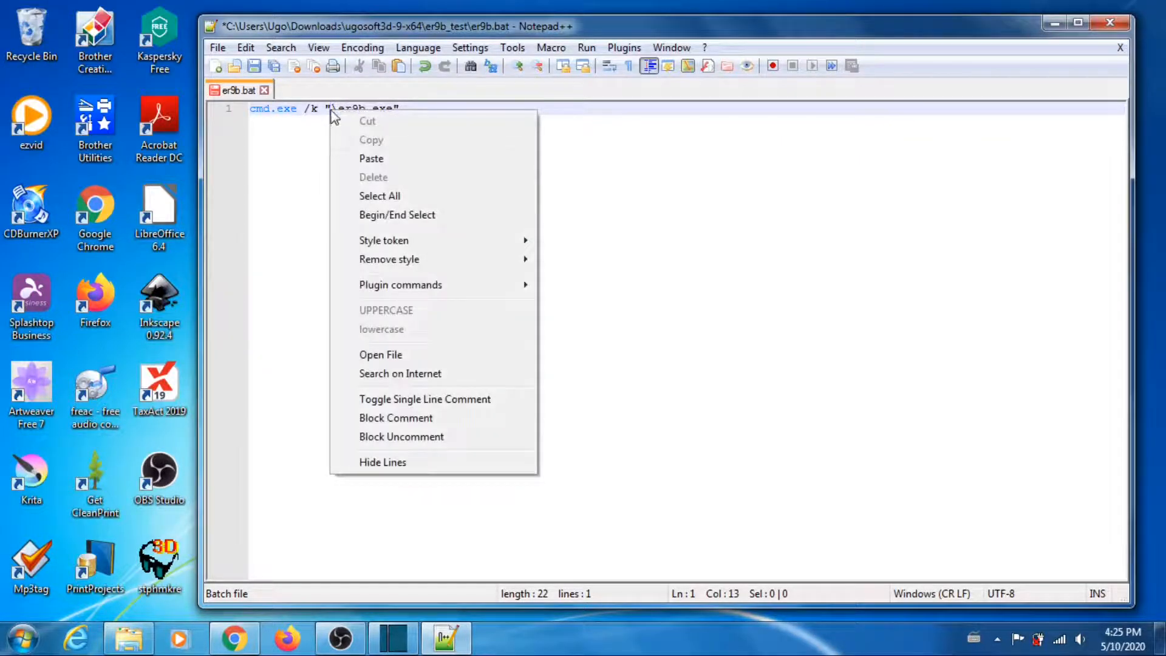
pyautogui.click(372, 160)
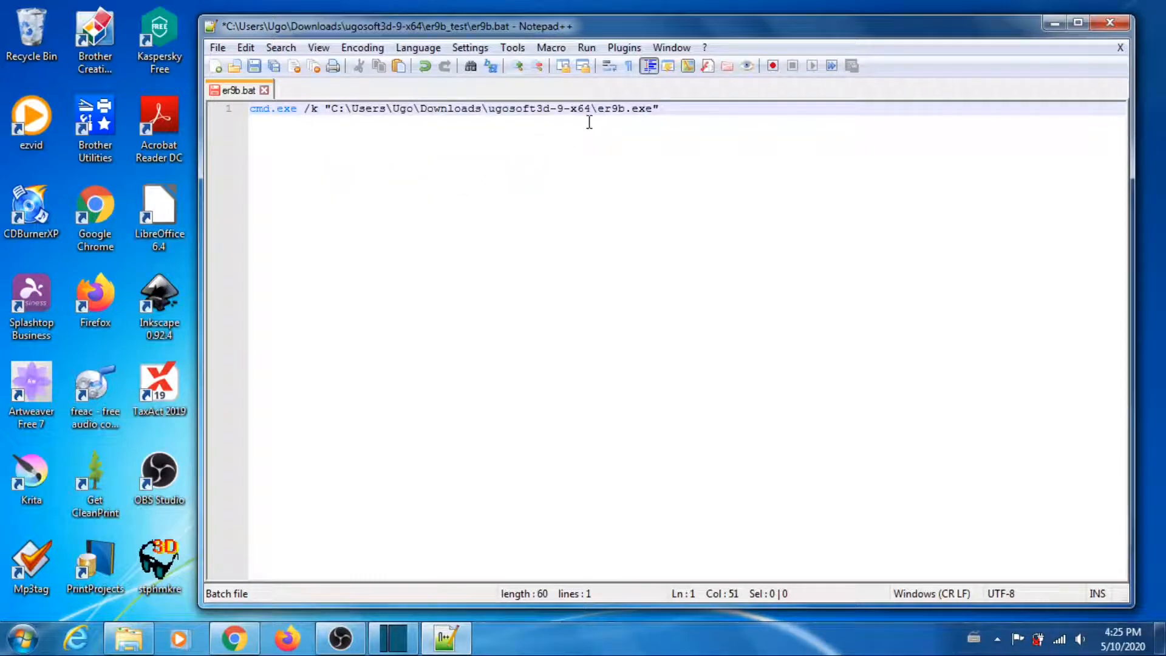
# - Save the edited er9b batch file and close Notepad++
pyautogui.click(218, 47)
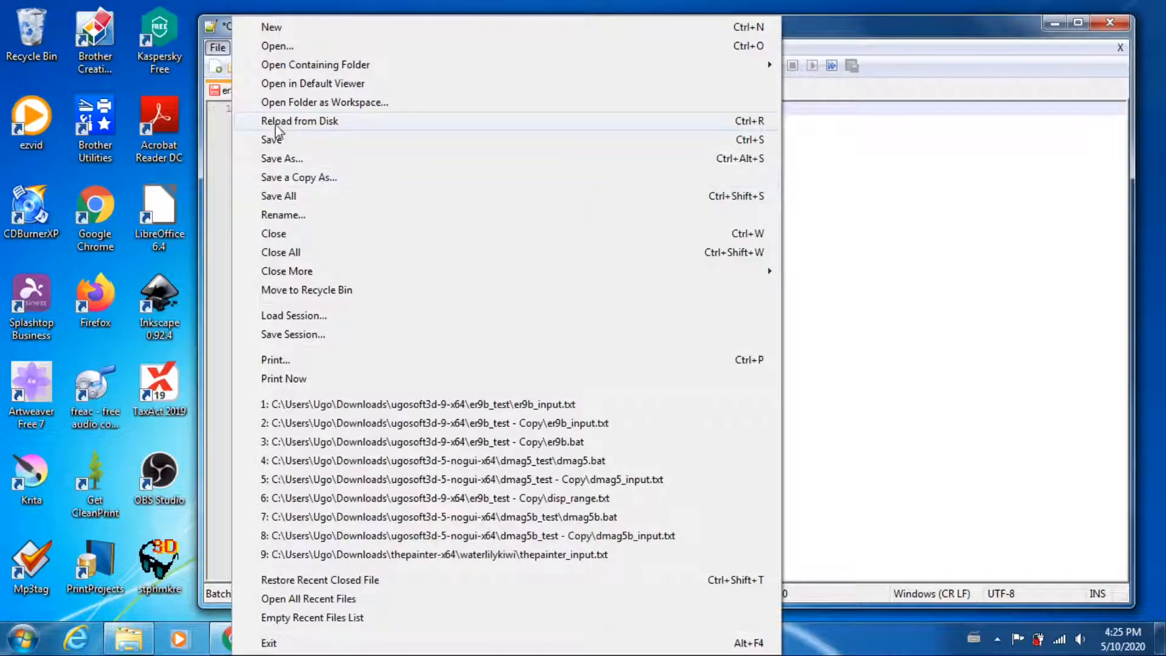
pyautogui.click(276, 140)
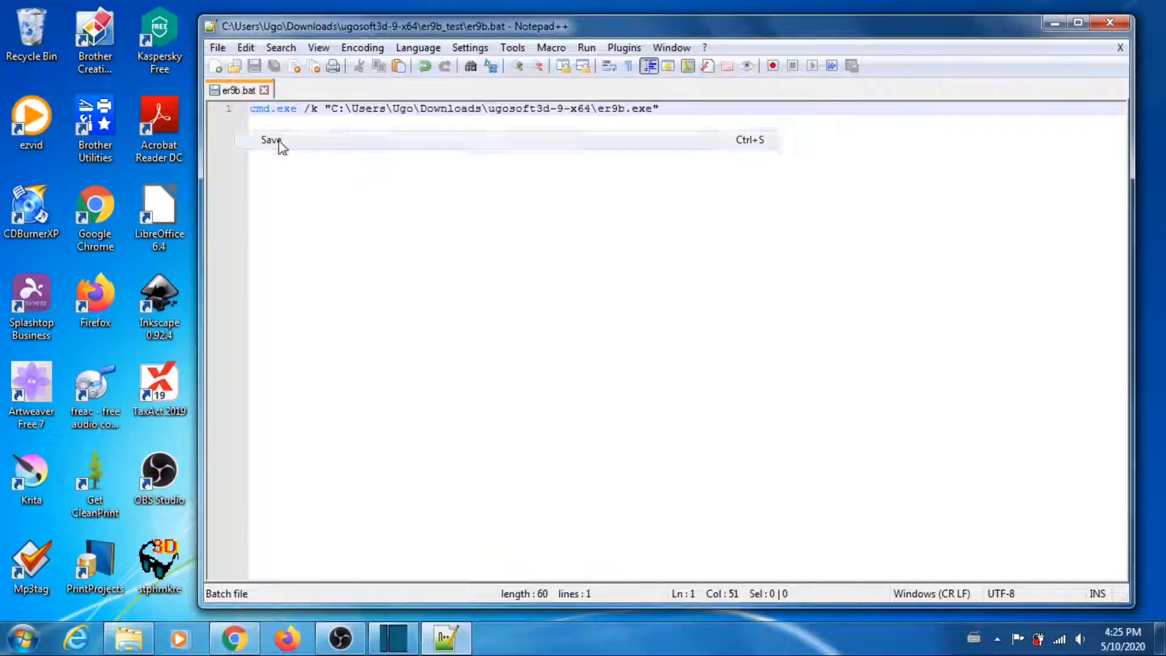
pyautogui.click(1110, 24)
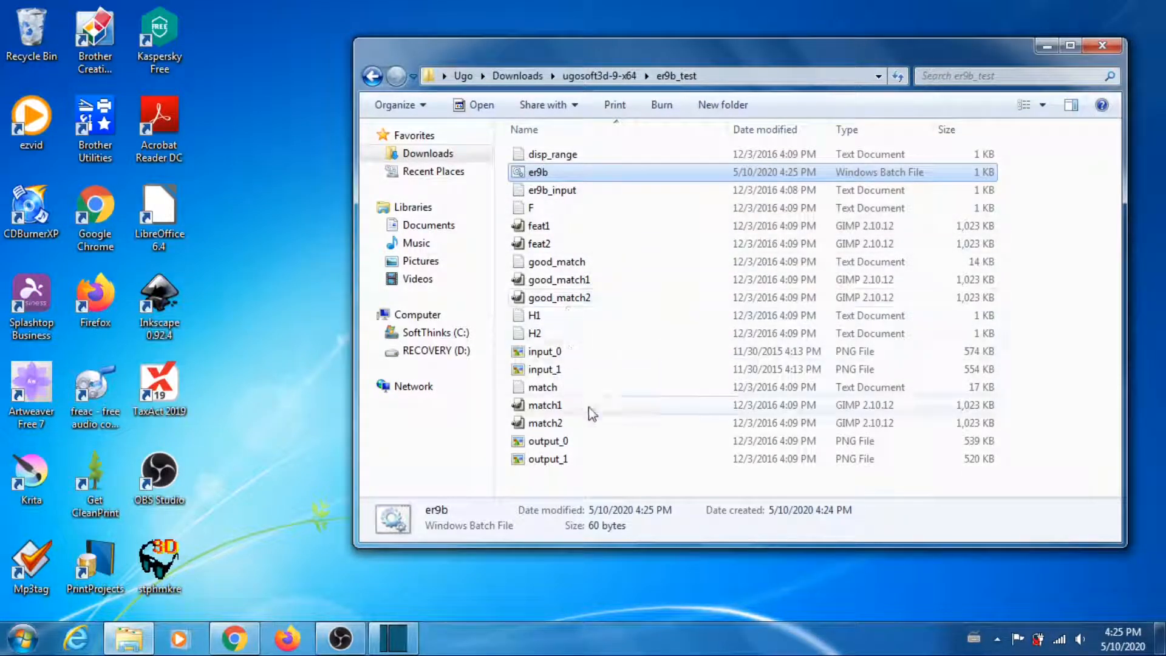
# - Run the er9b batch file in the er9b_test folder and close its command window once processing is done
pyautogui.click(556, 197)
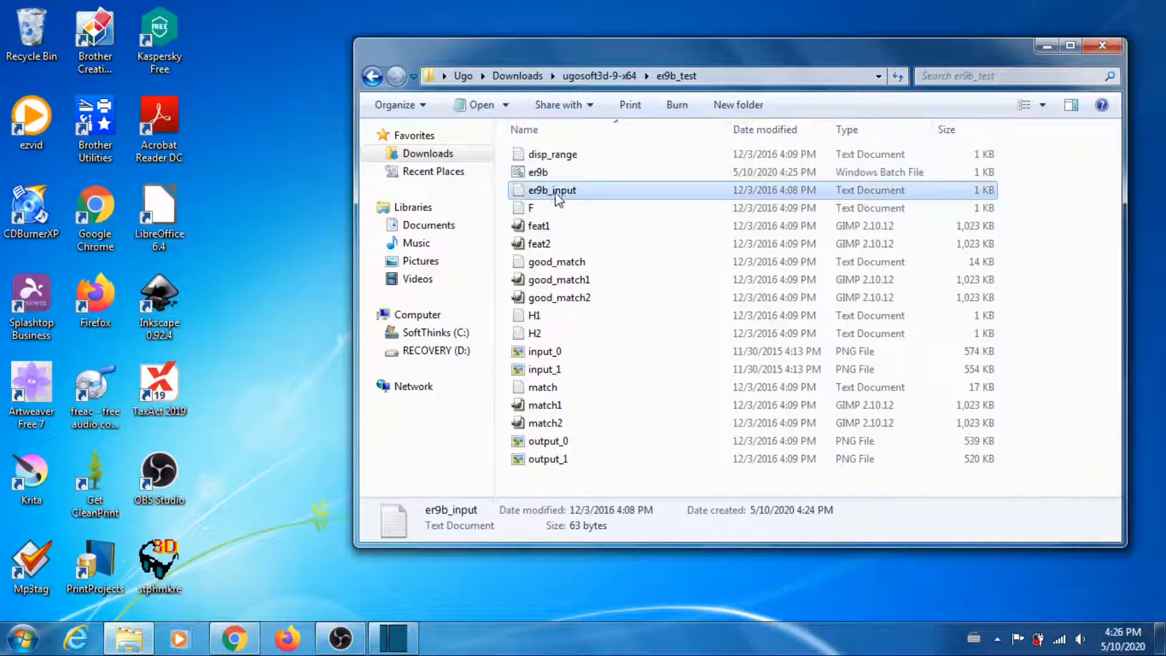
pyautogui.click(546, 175)
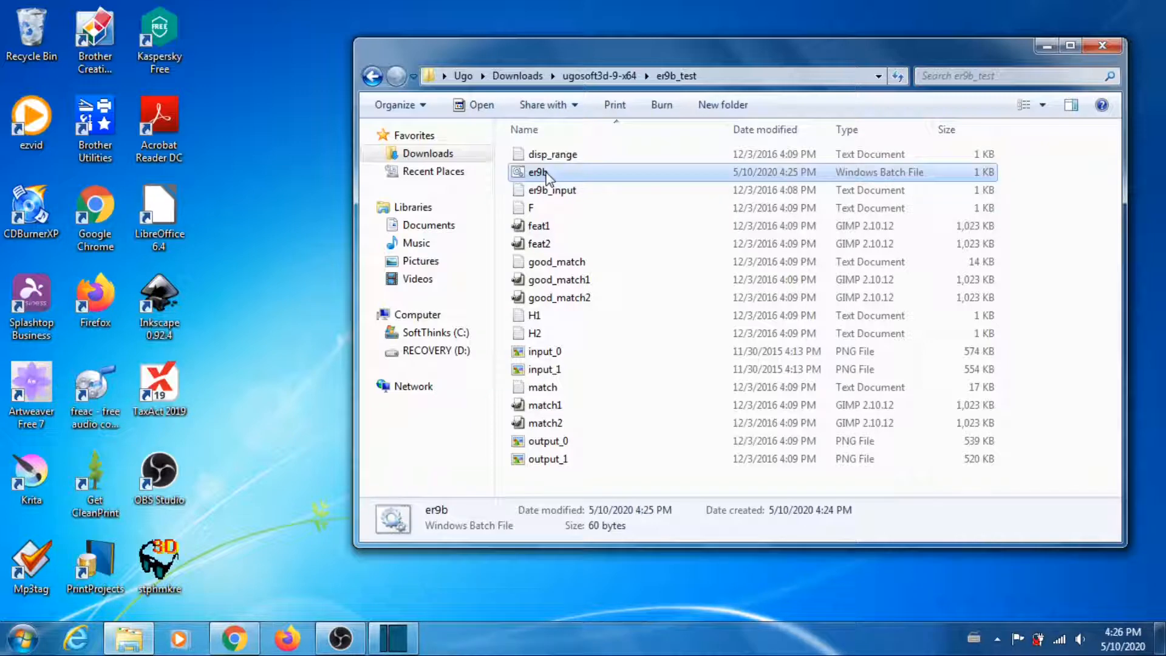
pyautogui.doubleClick(546, 176)
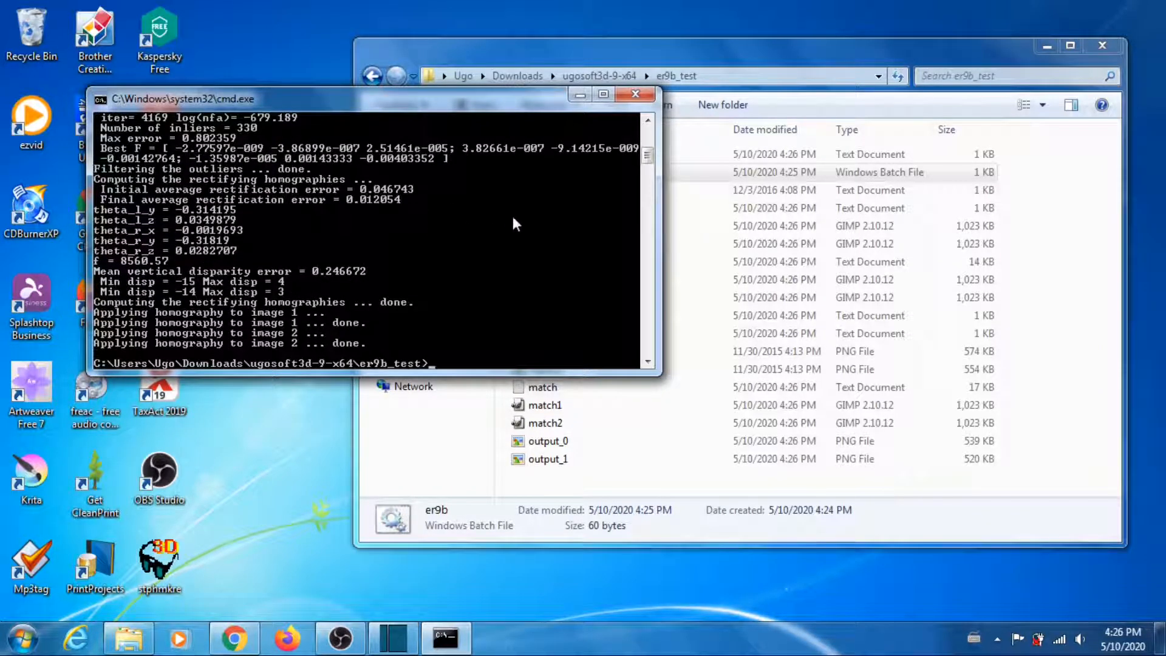
pyautogui.click(636, 95)
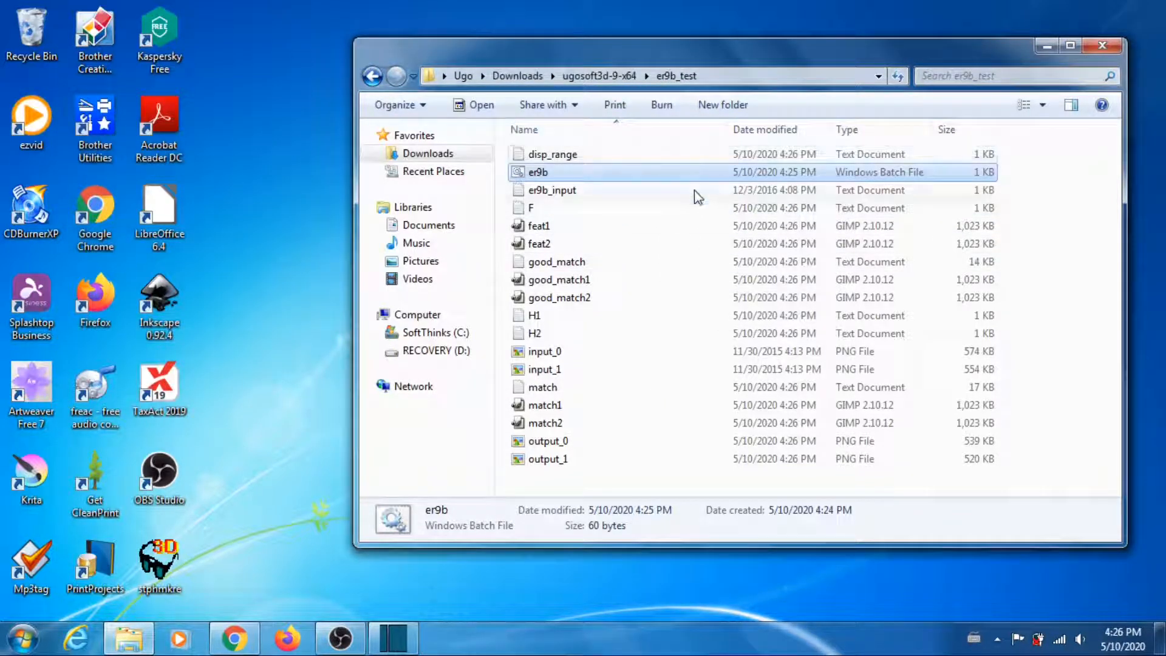
# - Duplicate the er9b_test folder inside the ugosoft3d-9-x64 folder
pyautogui.click(373, 78)
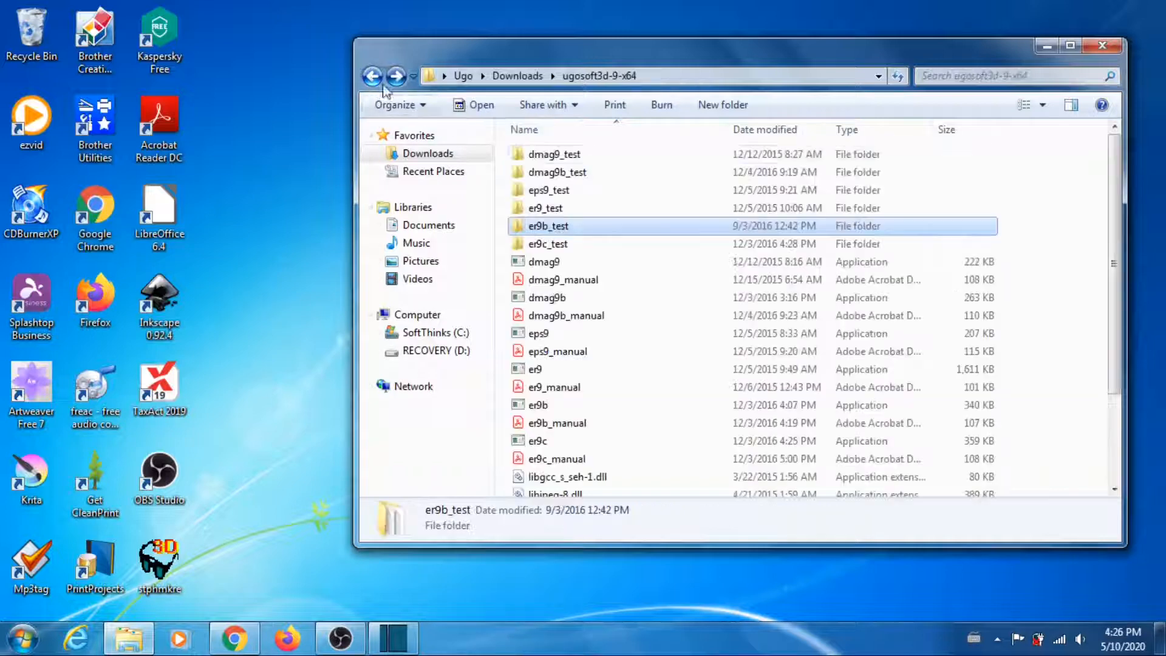
pyautogui.rightClick(563, 234)
pyautogui.click(607, 521)
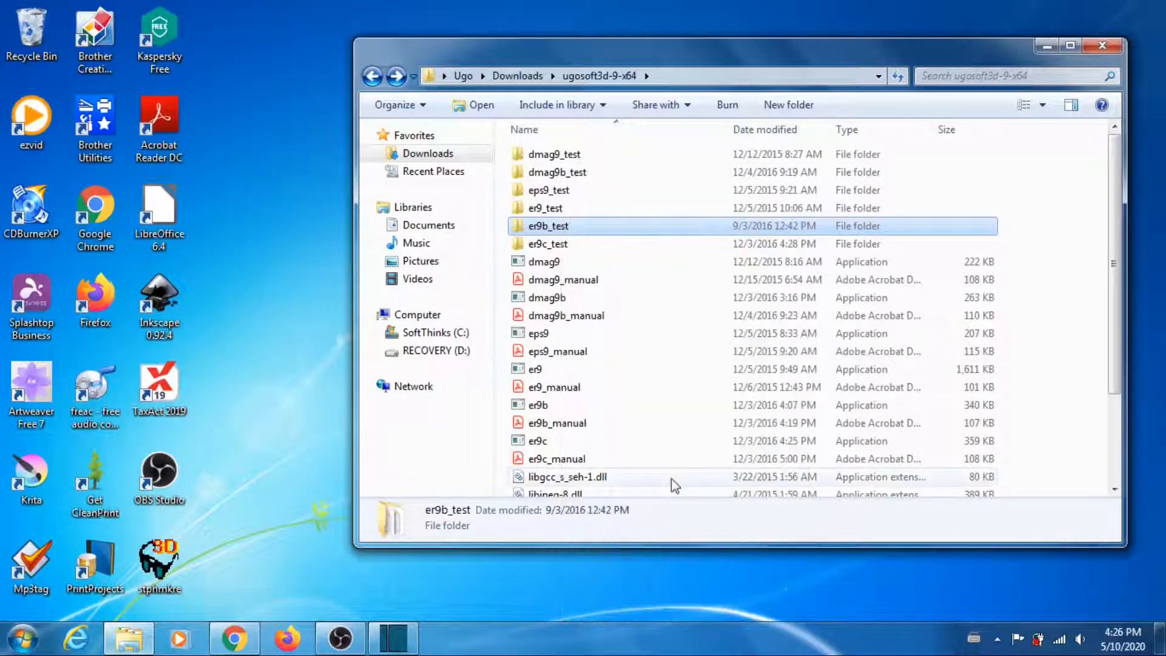
pyautogui.rightClick(678, 450)
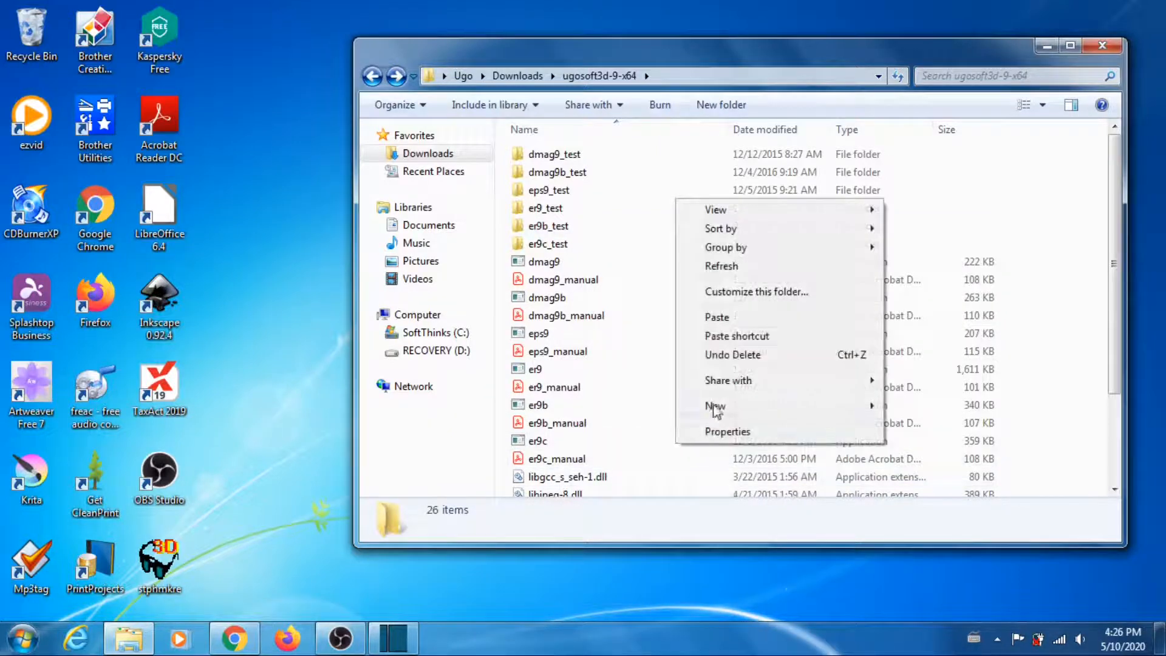
pyautogui.click(714, 317)
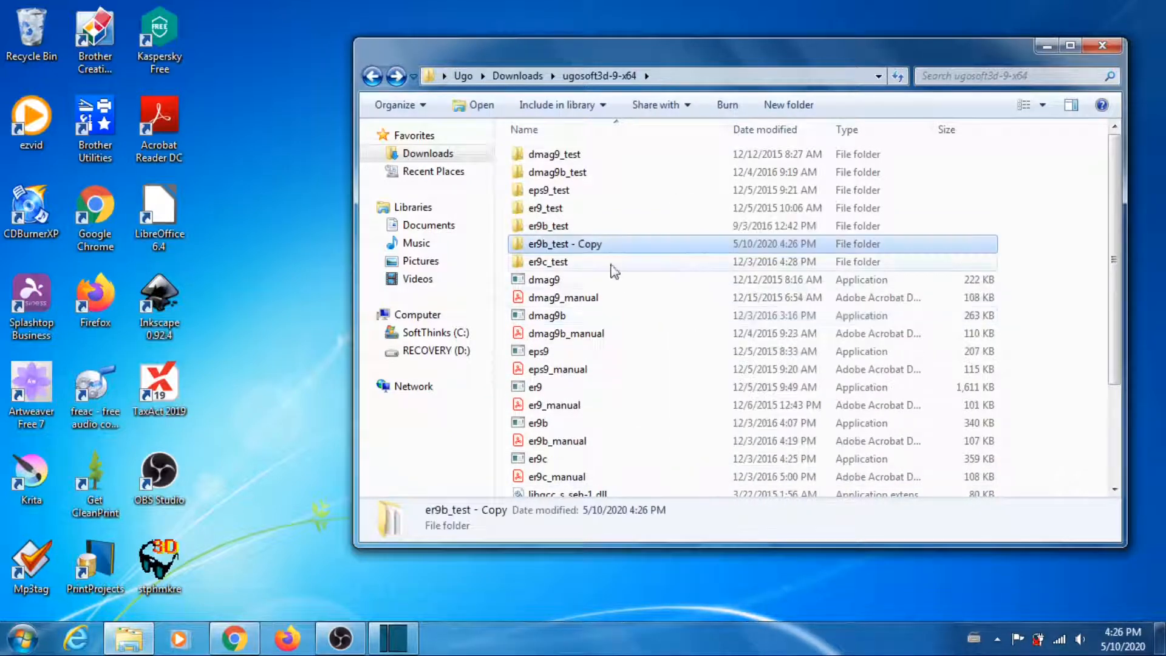
# - In the er9b_test - Copy folder, delete every file except er9b and er9b_input
pyautogui.doubleClick(589, 246)
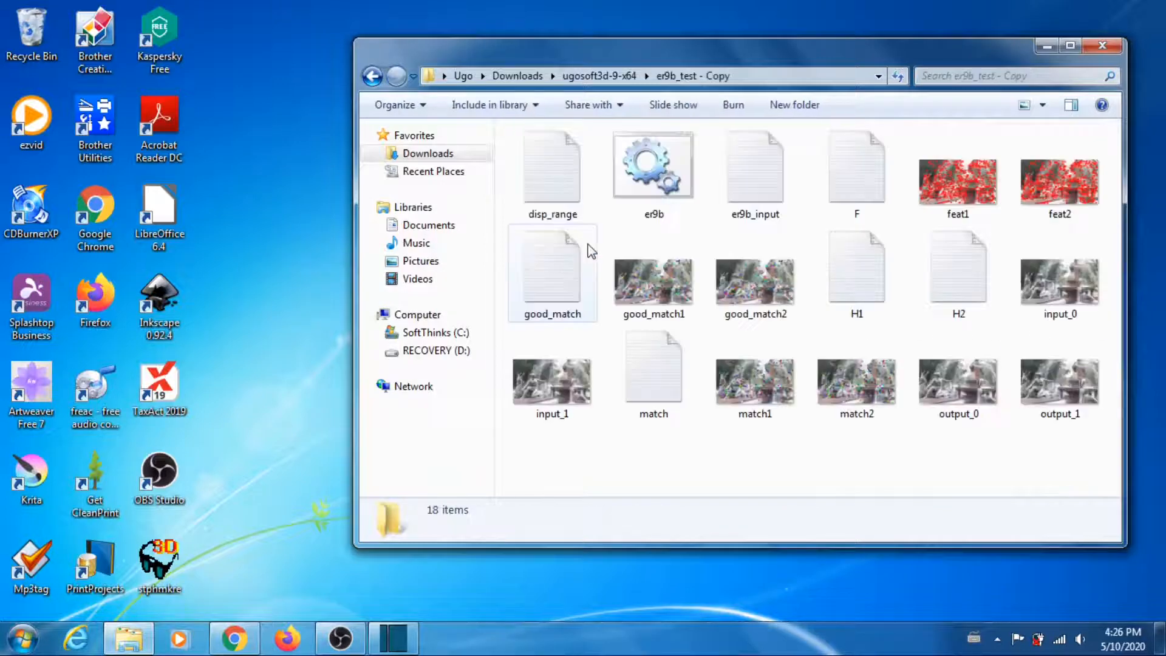
pyautogui.click(551, 180)
pyautogui.keyDown('ctrl'); pyautogui.click(857, 176); pyautogui.keyUp('ctrl')
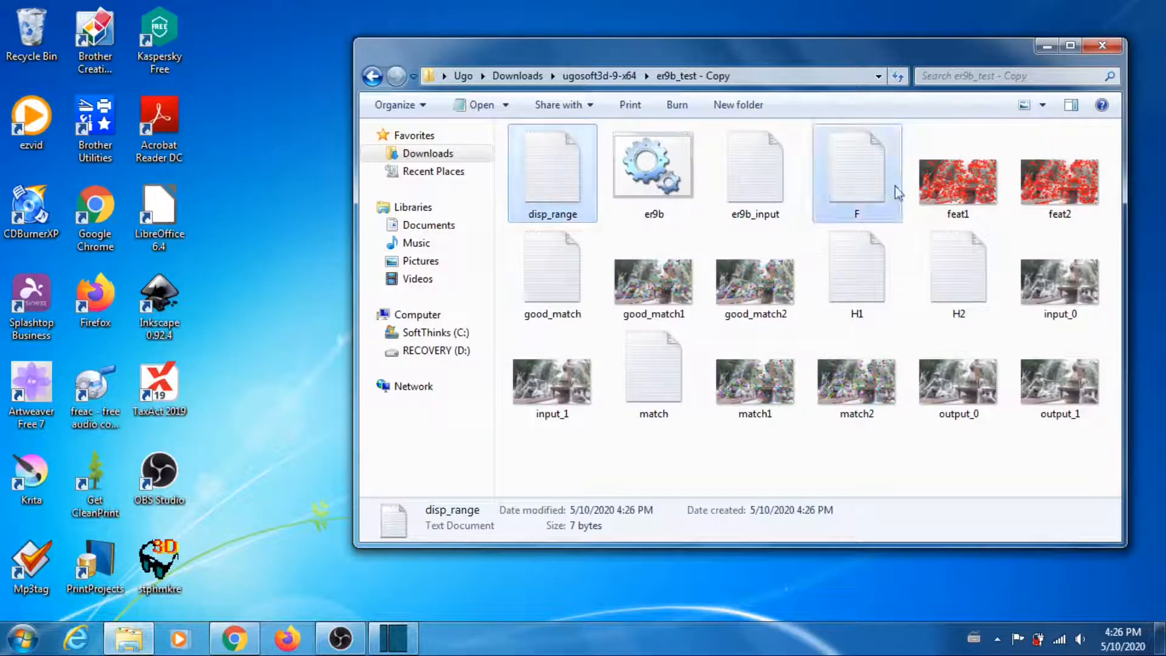
pyautogui.keyDown('ctrl'); pyautogui.click(958, 182); pyautogui.keyUp('ctrl')
pyautogui.keyDown('ctrl'); pyautogui.click(1059, 182); pyautogui.keyUp('ctrl')
pyautogui.keyDown('ctrl'); pyautogui.click(551, 274); pyautogui.keyUp('ctrl')
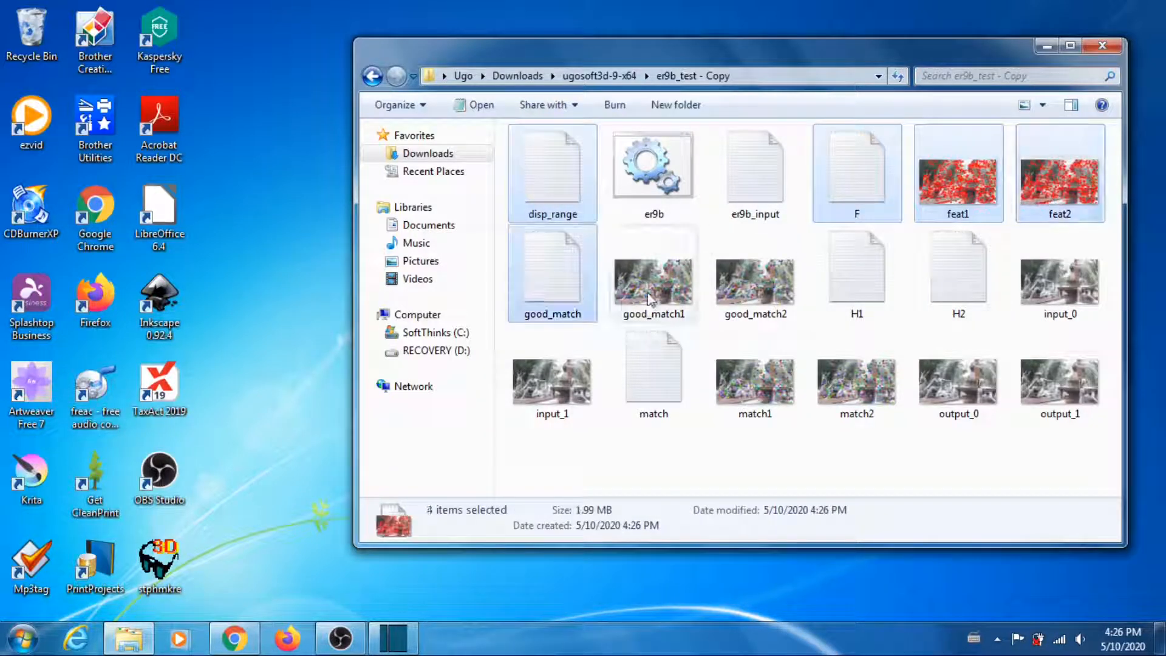
pyautogui.keyDown('ctrl'); pyautogui.click(653, 279); pyautogui.keyUp('ctrl')
pyautogui.keyDown('ctrl'); pyautogui.click(759, 276); pyautogui.keyUp('ctrl')
pyautogui.keyDown('ctrl'); pyautogui.click(851, 278); pyautogui.keyUp('ctrl')
pyautogui.keyDown('ctrl'); pyautogui.click(958, 280); pyautogui.keyUp('ctrl')
pyautogui.keyDown('ctrl'); pyautogui.click(1040, 301); pyautogui.keyUp('ctrl')
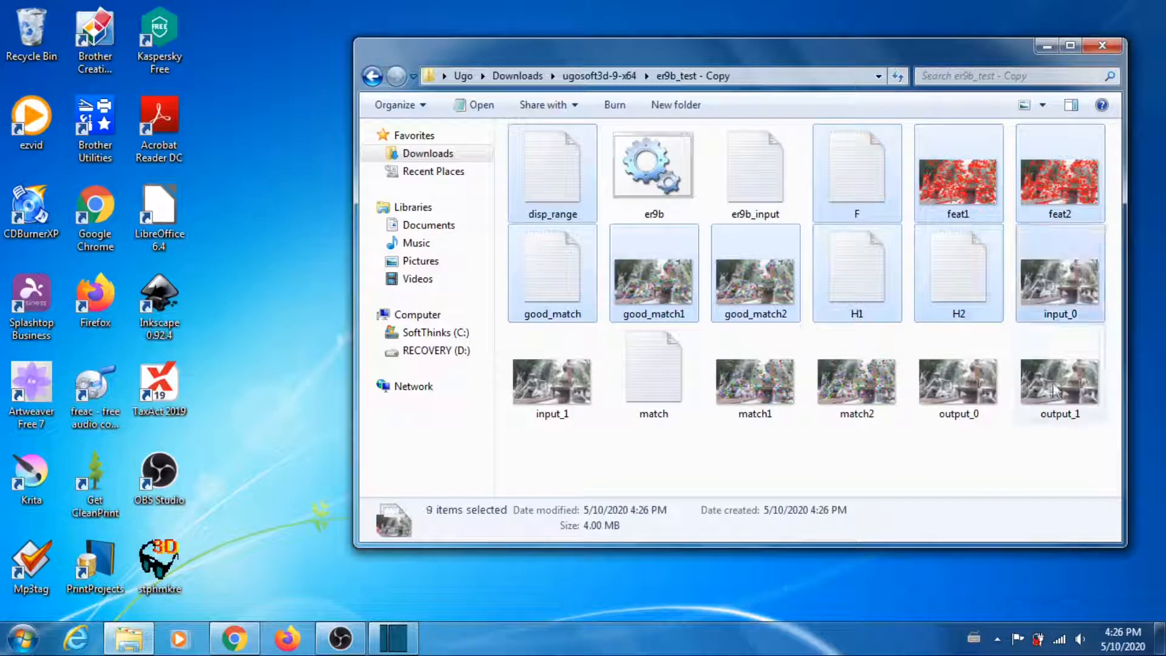
pyautogui.keyDown('ctrl'); pyautogui.click(1059, 379); pyautogui.keyUp('ctrl')
pyautogui.keyDown('ctrl'); pyautogui.click(958, 379); pyautogui.keyUp('ctrl')
pyautogui.keyDown('ctrl'); pyautogui.click(856, 382); pyautogui.keyUp('ctrl')
pyautogui.keyDown('ctrl'); pyautogui.click(755, 380); pyautogui.keyUp('ctrl')
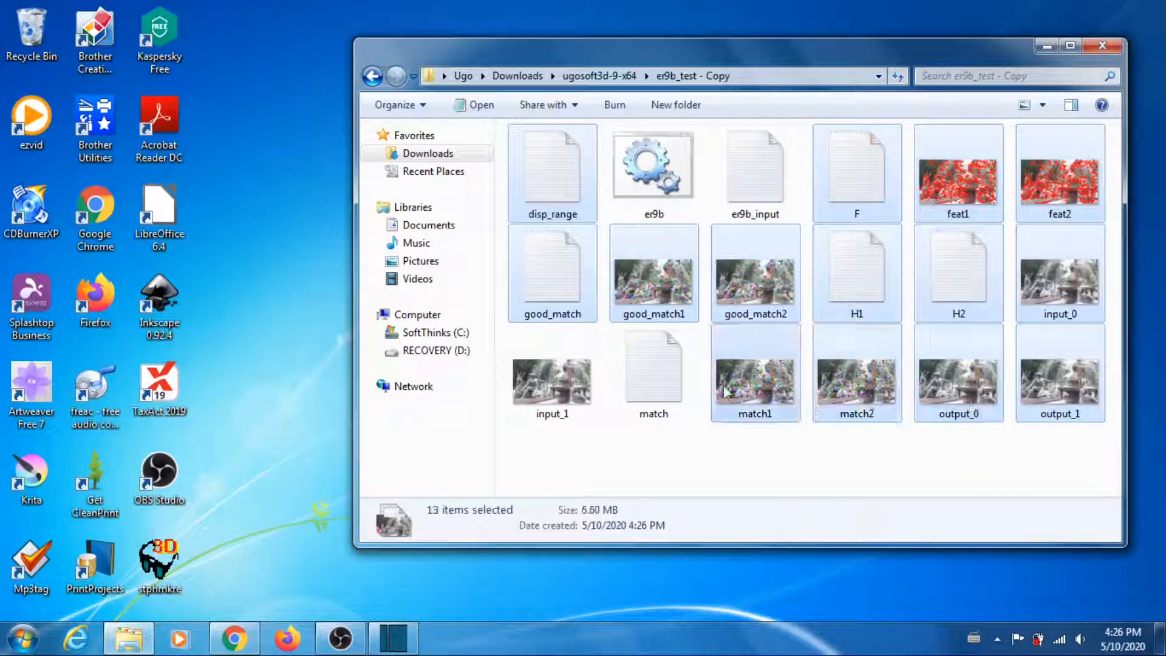
pyautogui.keyDown('ctrl'); pyautogui.click(655, 374); pyautogui.keyUp('ctrl')
pyautogui.keyDown('ctrl'); pyautogui.click(552, 379); pyautogui.keyUp('ctrl')
pyautogui.rightClick(671, 374)
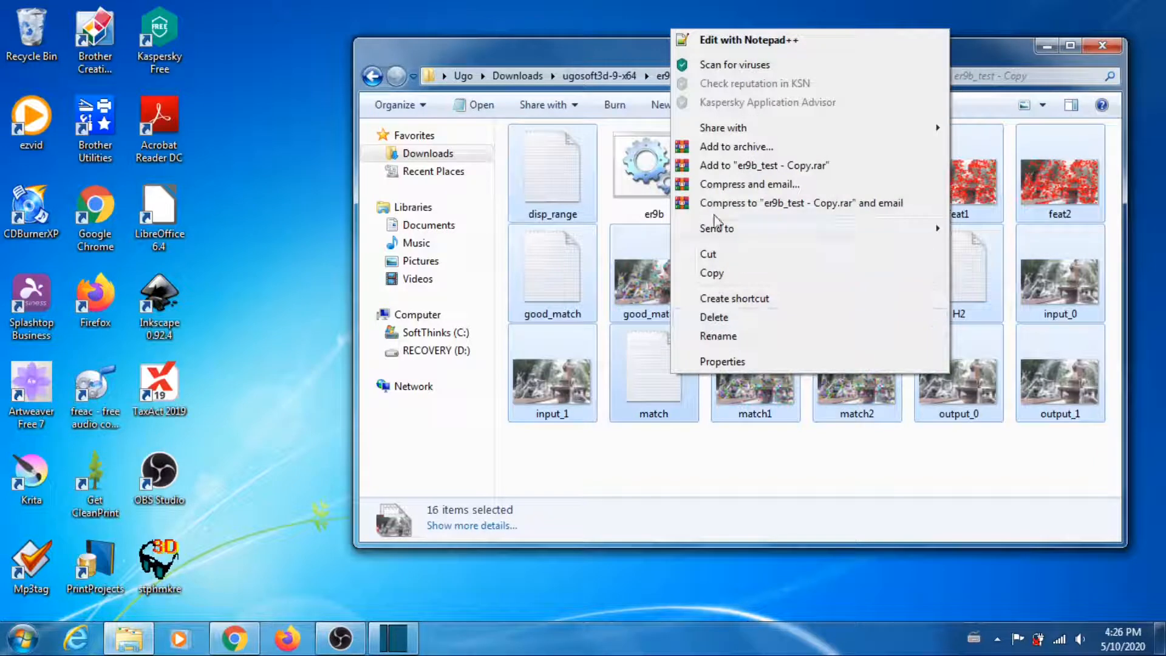
pyautogui.click(739, 316)
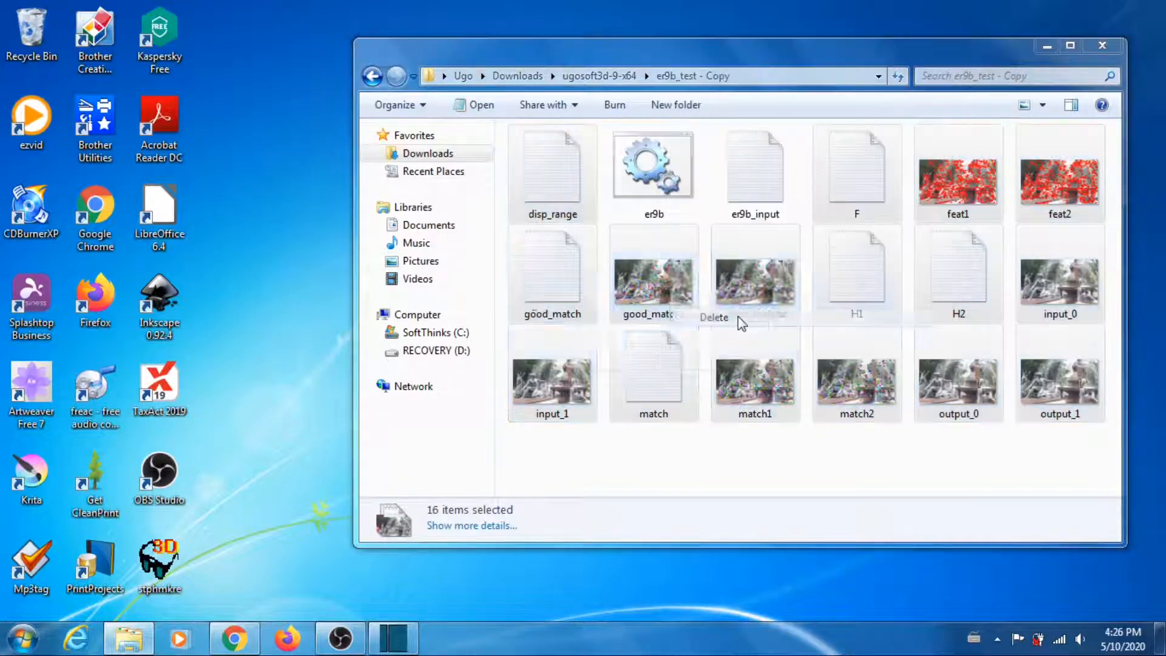
pyautogui.click(649, 331)
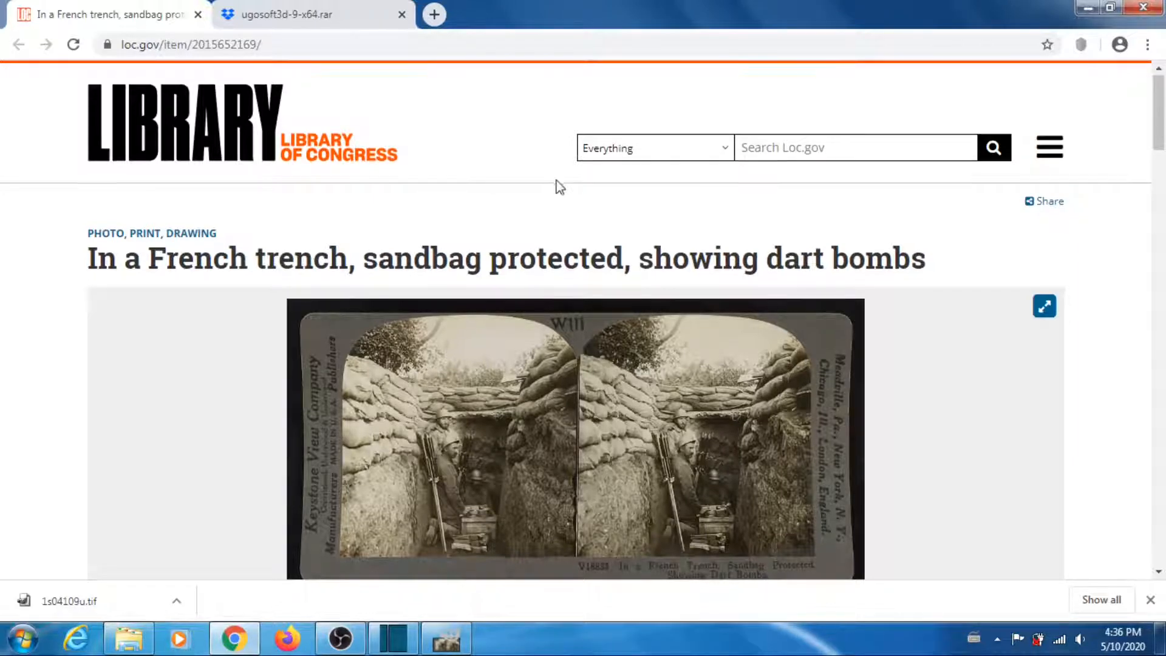
# - Download the French trench stereo card as a TIFF (52.6 MB) from its Library of Congress page, and minimize the browser
pyautogui.scroll(-1, 583, 243)
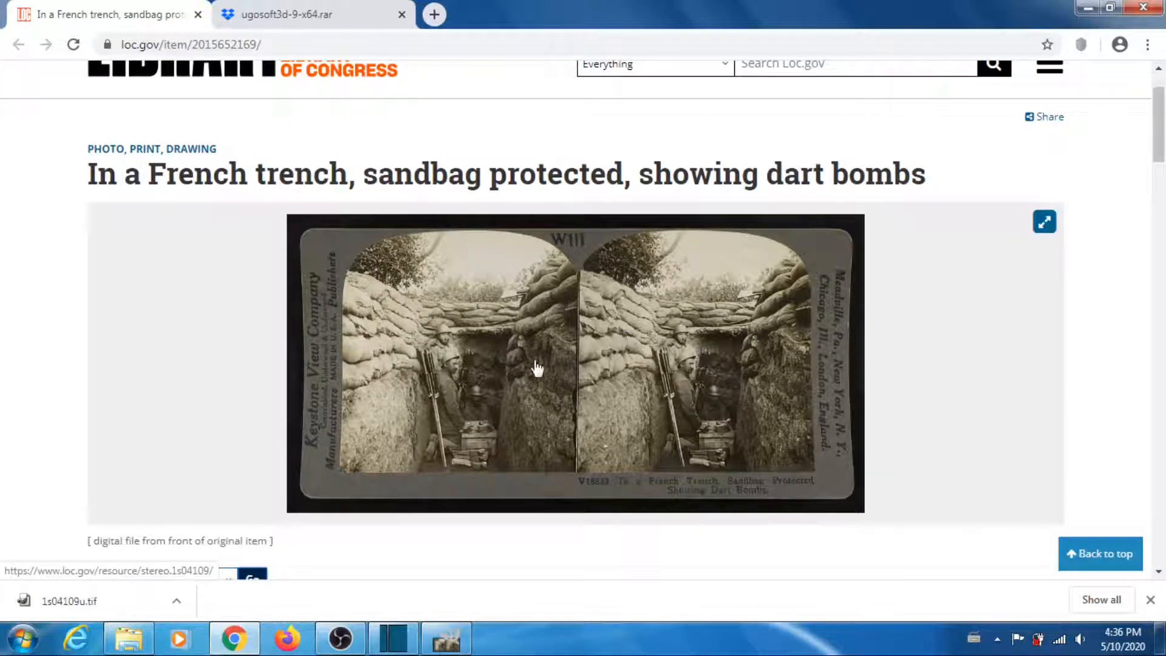
pyautogui.scroll(-3, 632, 310)
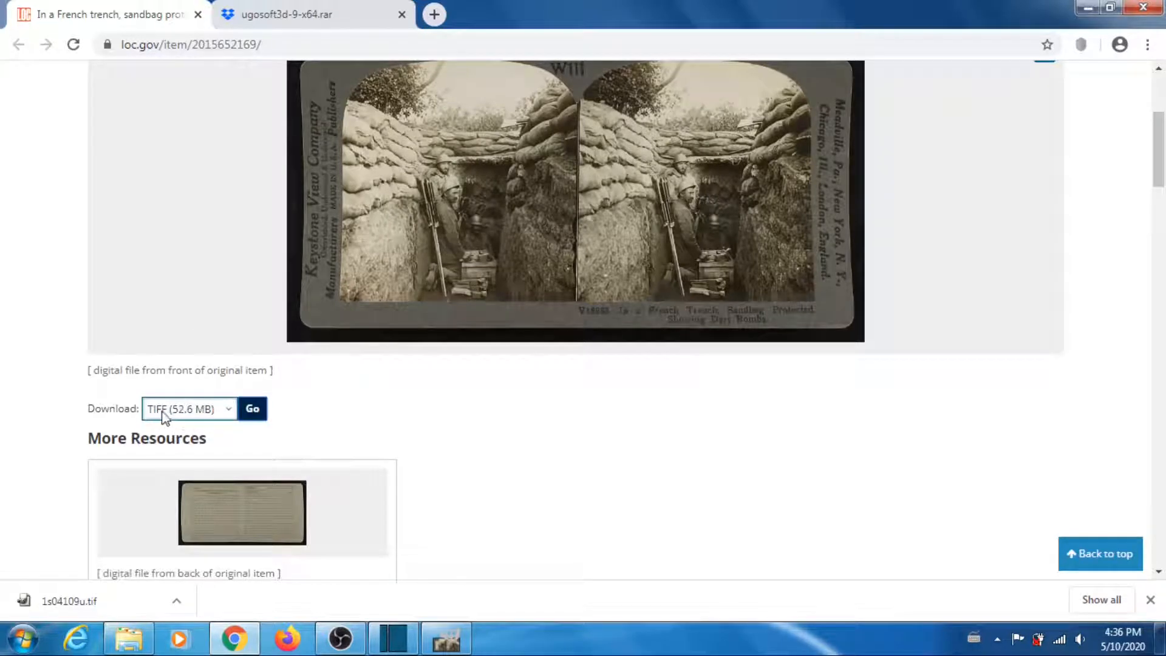
pyautogui.click(253, 411)
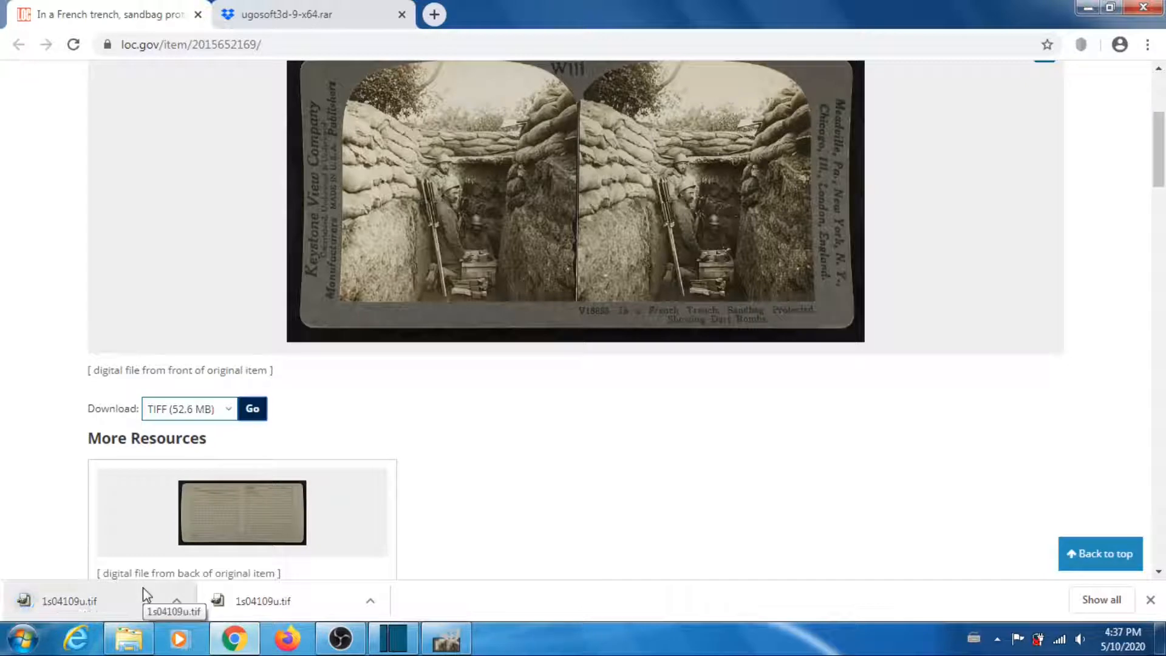
pyautogui.click(1087, 8)
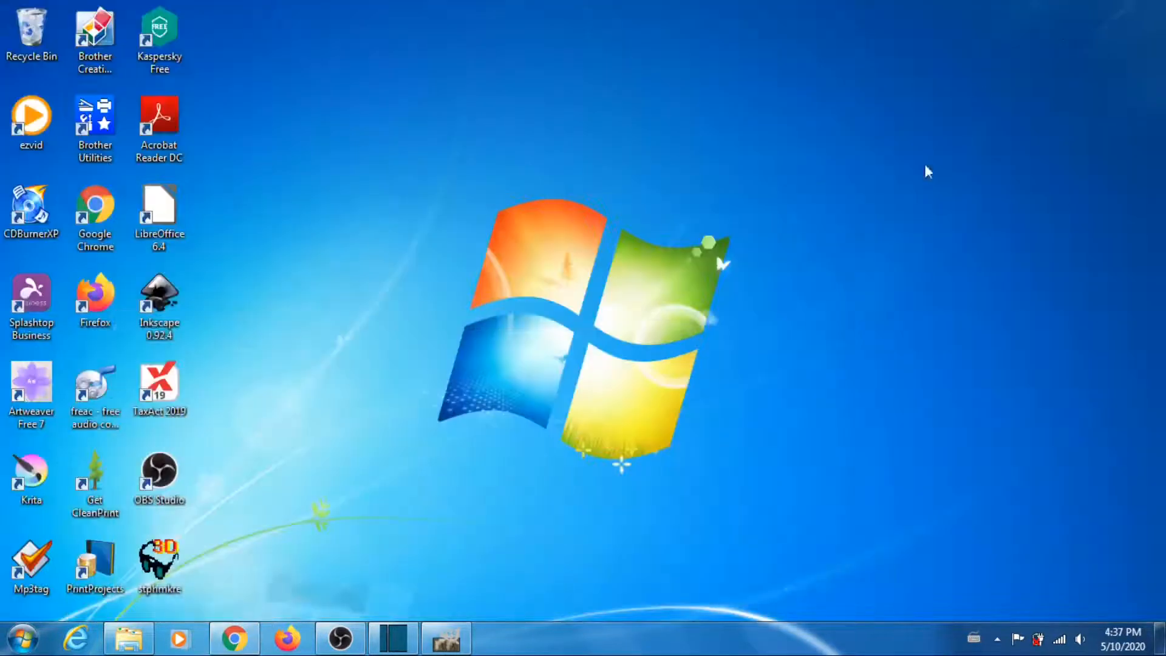
# - Switch to GIMP and make a 2392 × 2176 px rectangular selection at 584, 488 around the left view of the stereo card
pyautogui.click(445, 647)
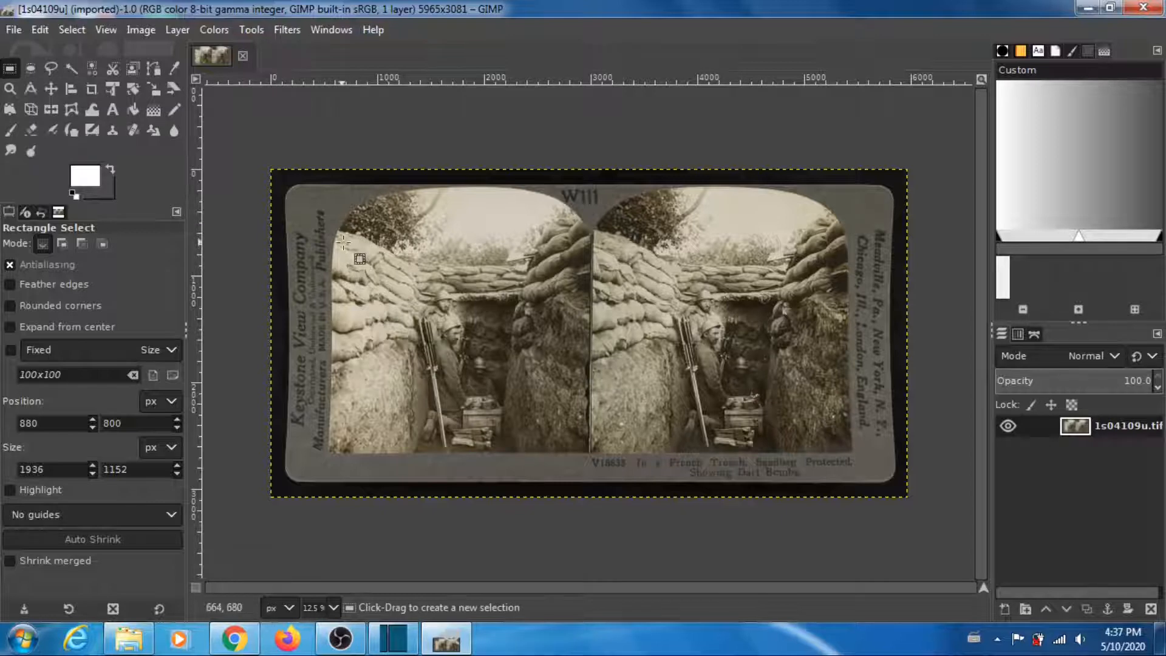
pyautogui.moveTo(335, 236); pyautogui.dragTo(588, 450)
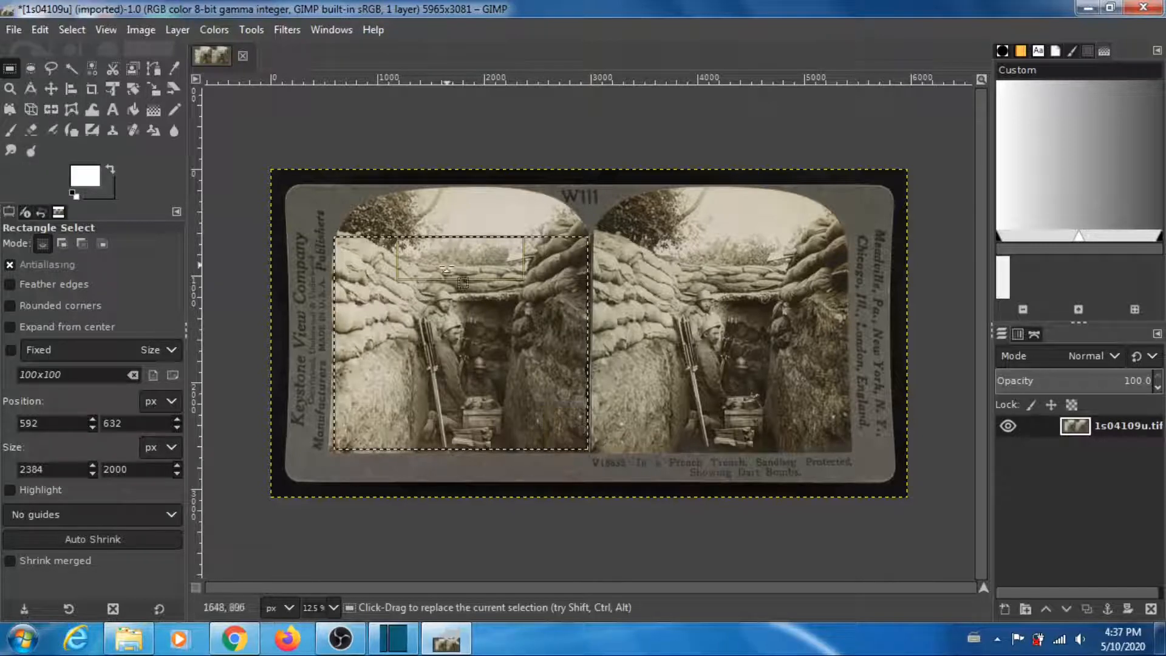
pyautogui.moveTo(461, 250); pyautogui.dragTo(463, 237)
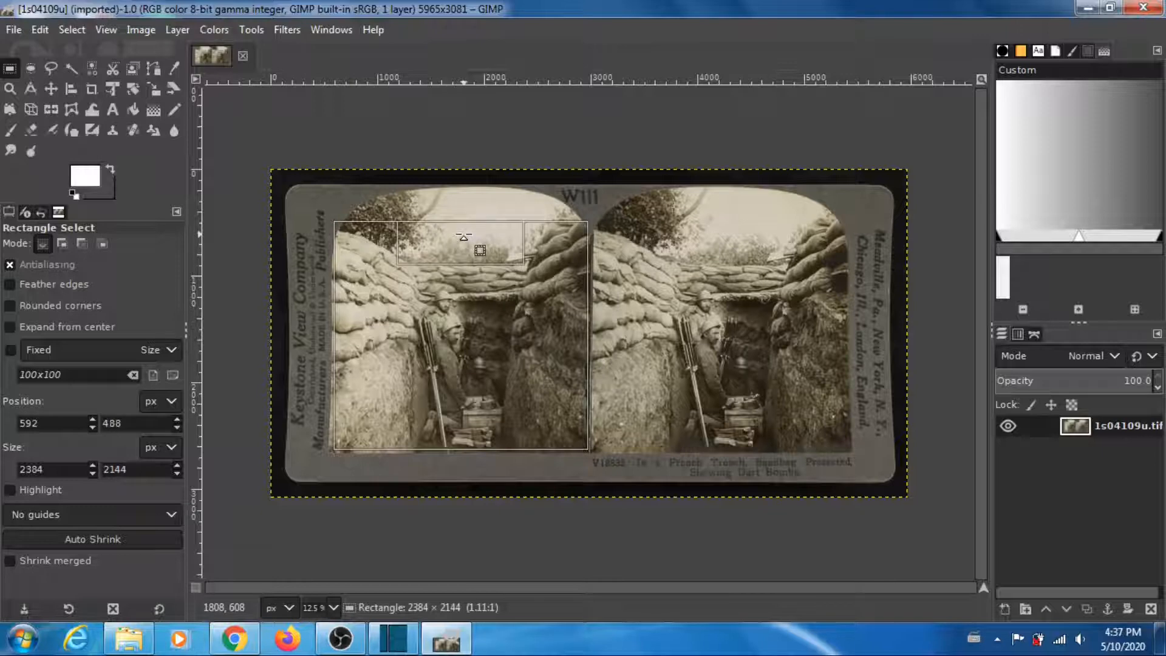
pyautogui.moveTo(470, 421); pyautogui.dragTo(471, 426)
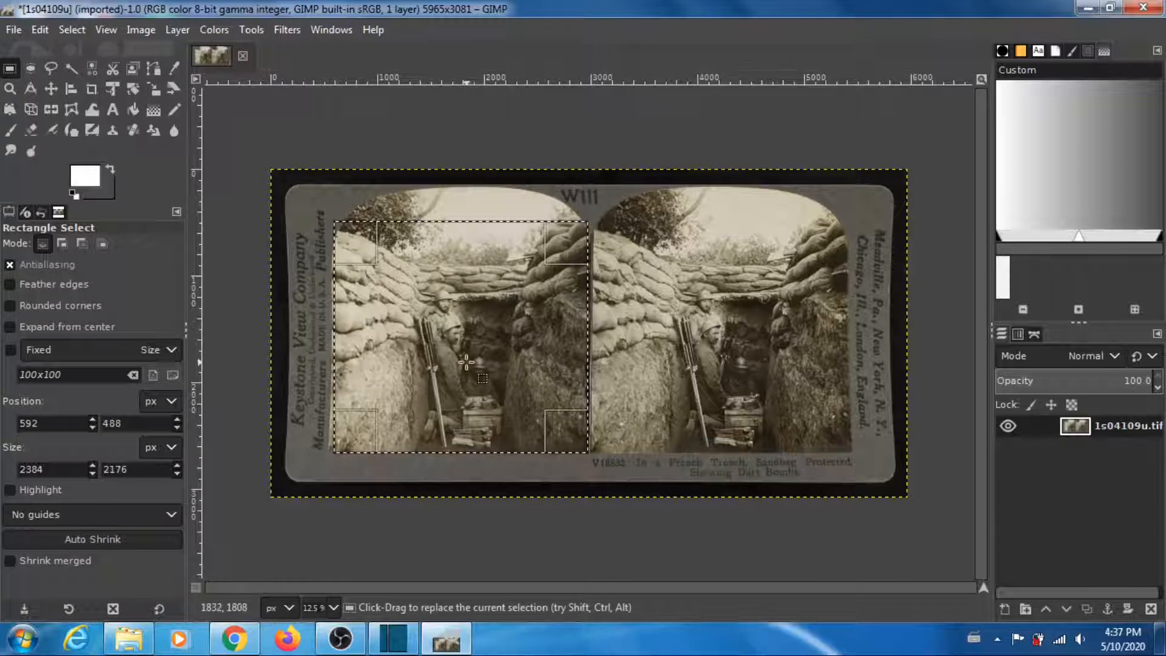
pyautogui.moveTo(360, 328); pyautogui.dragTo(356, 327)
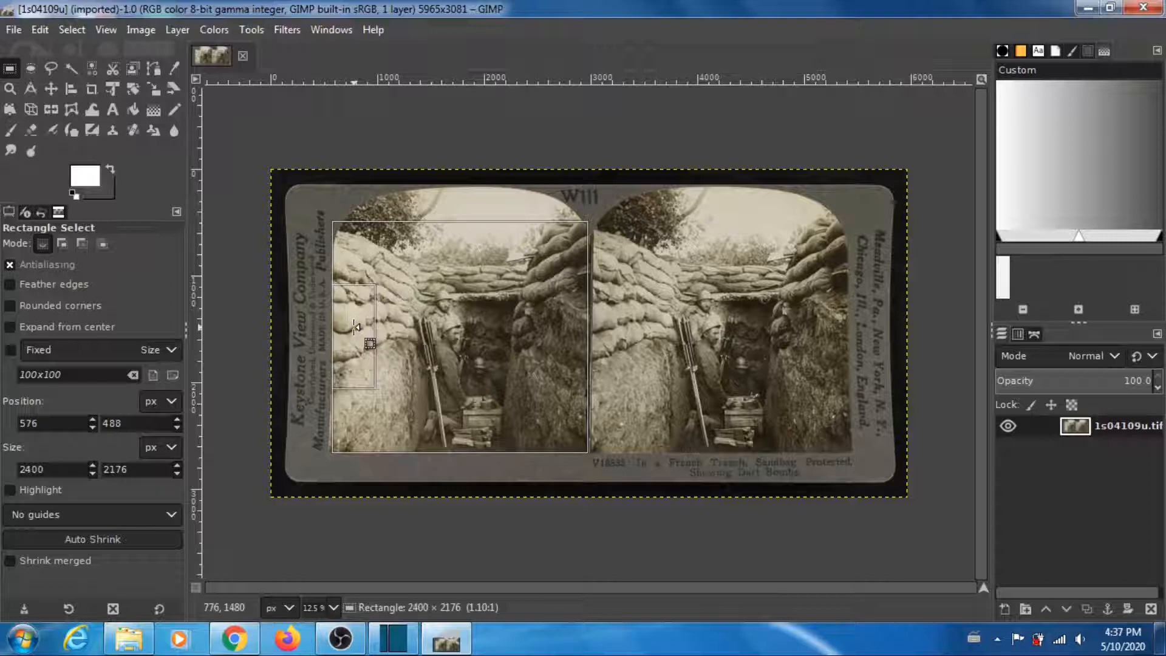
pyautogui.moveTo(355, 327); pyautogui.dragTo(355, 327)
pyautogui.moveTo(568, 346); pyautogui.dragTo(567, 347)
pyautogui.moveTo(349, 335); pyautogui.dragTo(353, 335)
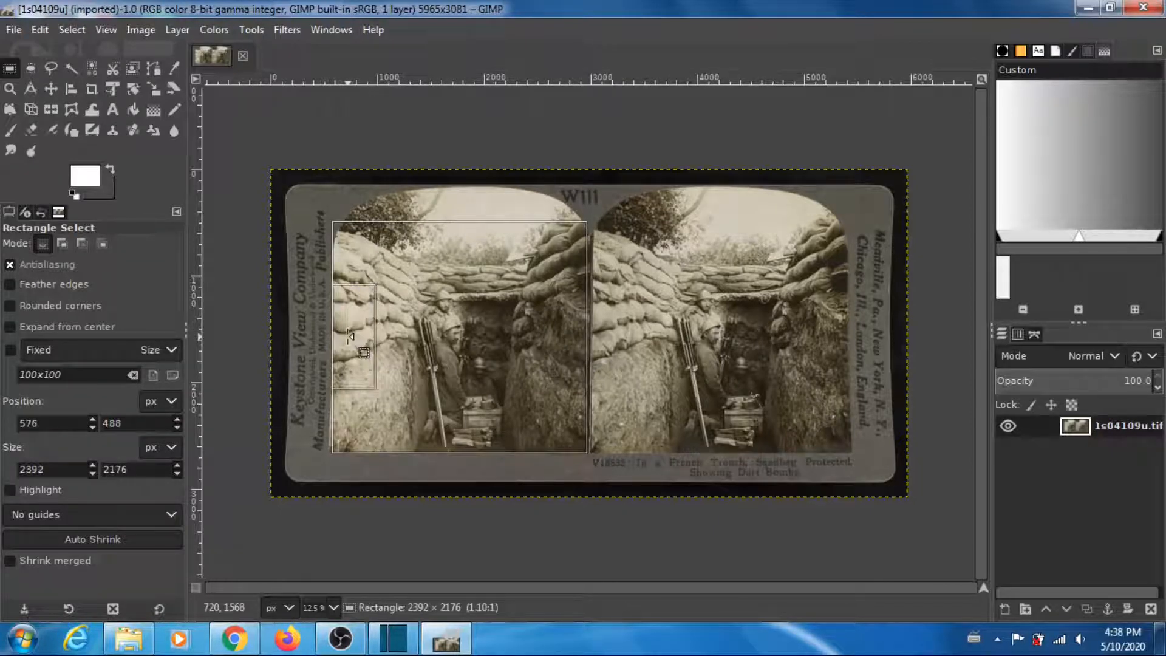
pyautogui.moveTo(351, 336); pyautogui.dragTo(351, 336)
pyautogui.moveTo(557, 351); pyautogui.dragTo(566, 345)
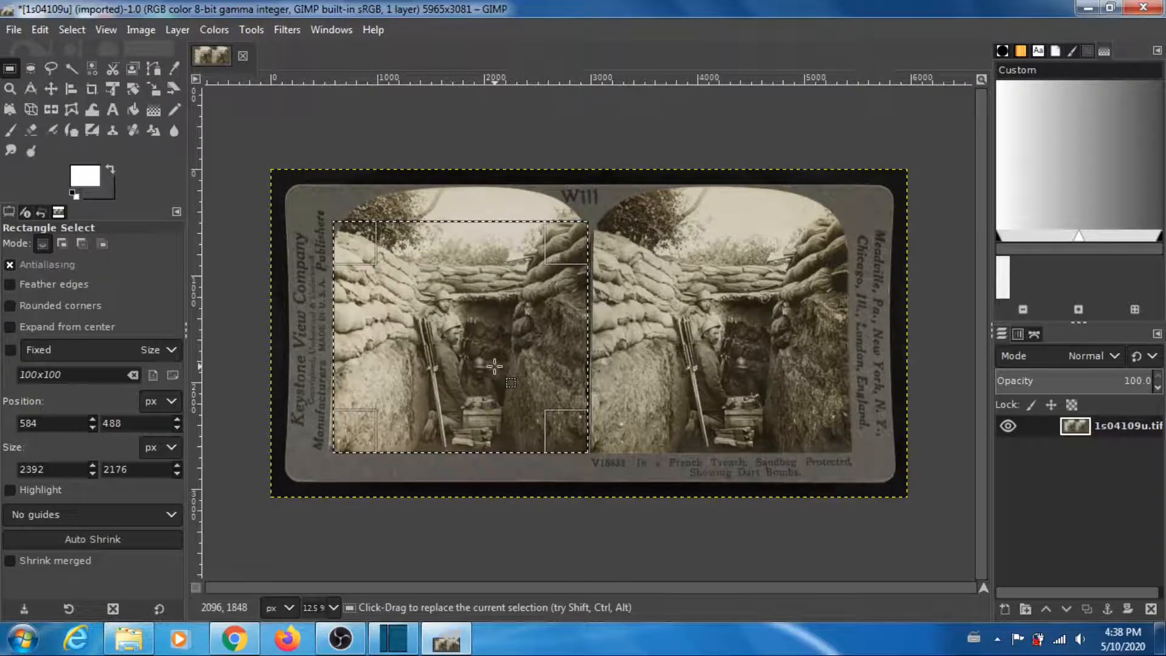
# - Crop the stereo card image to the selection around the left view
pyautogui.click(141, 30)
pyautogui.moveTo(174, 159)
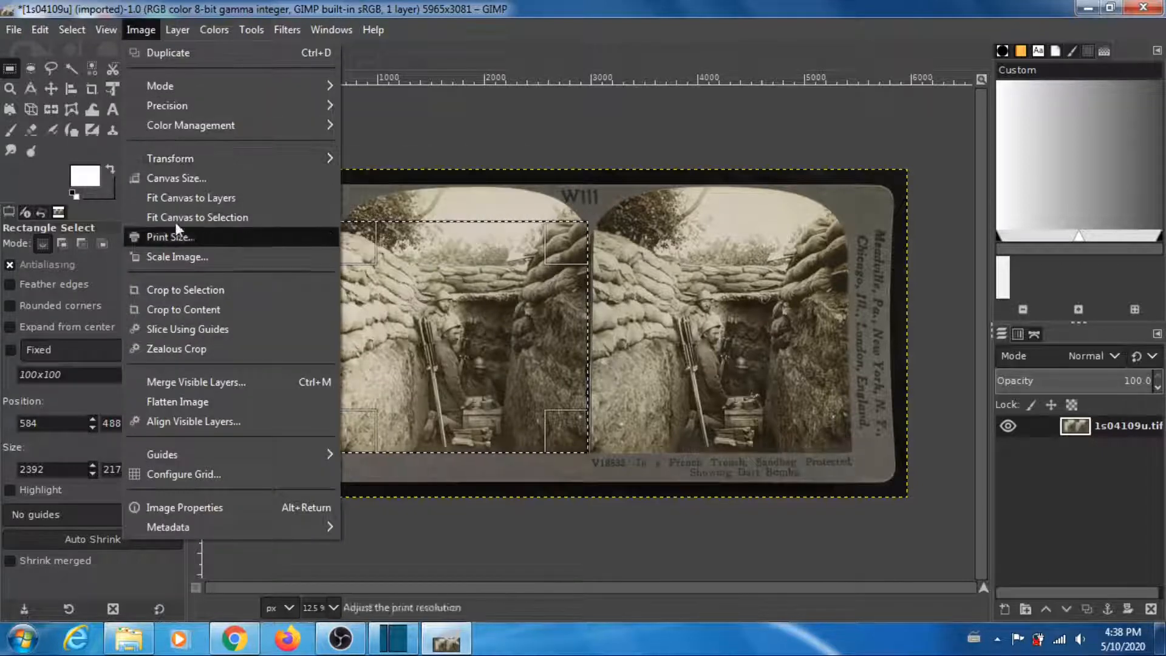
pyautogui.click(204, 292)
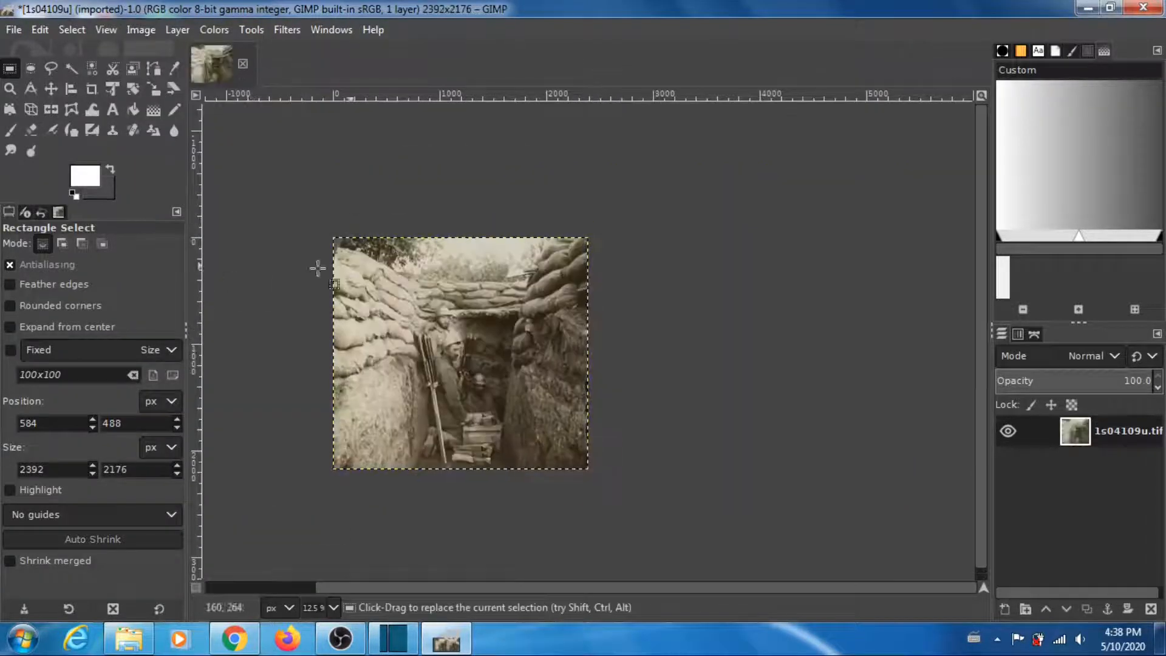
# - Export the cropped left view to the Downloads folder as image_l.png, keeping the default PNG options
pyautogui.click(15, 31)
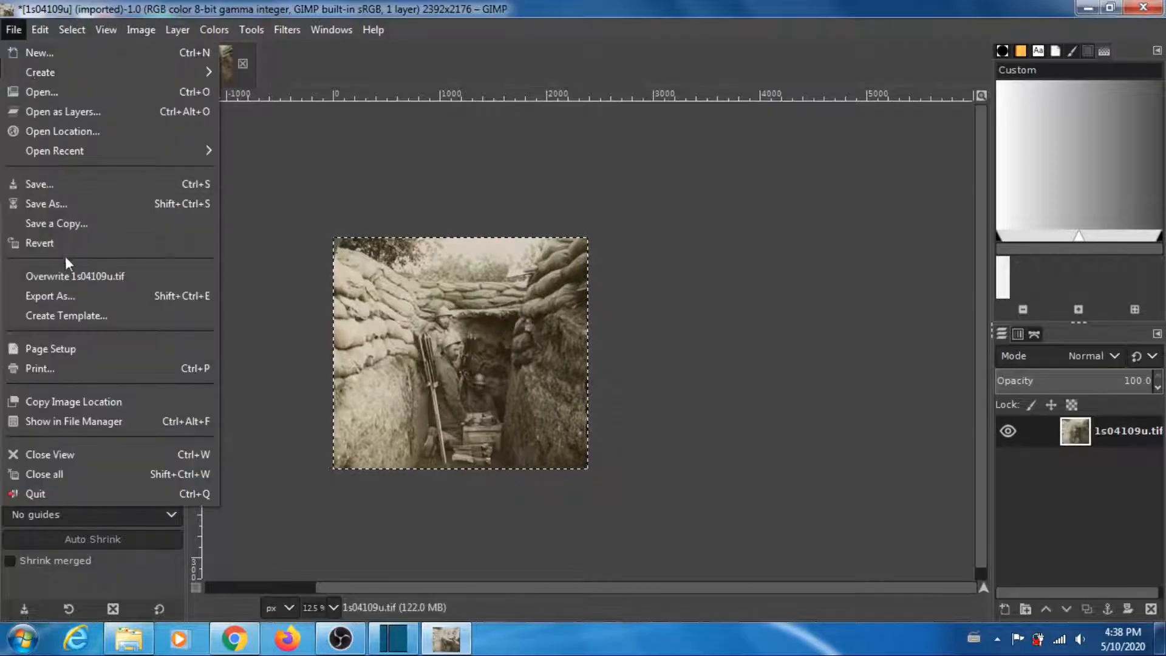
pyautogui.click(71, 295)
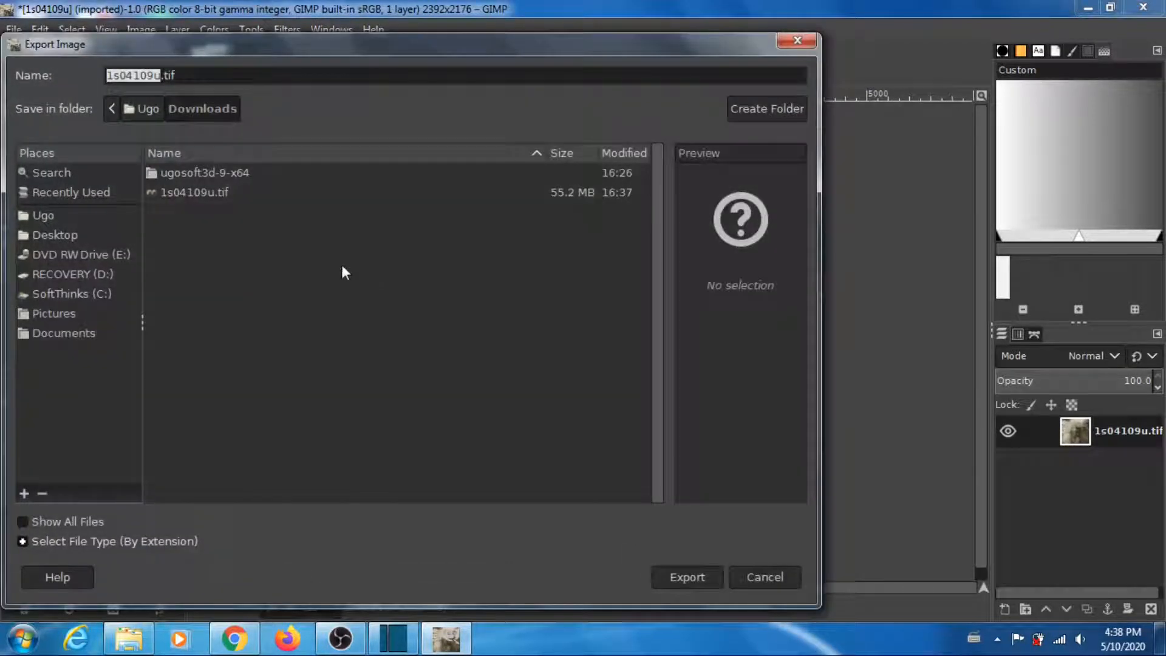
pyautogui.click(187, 76)
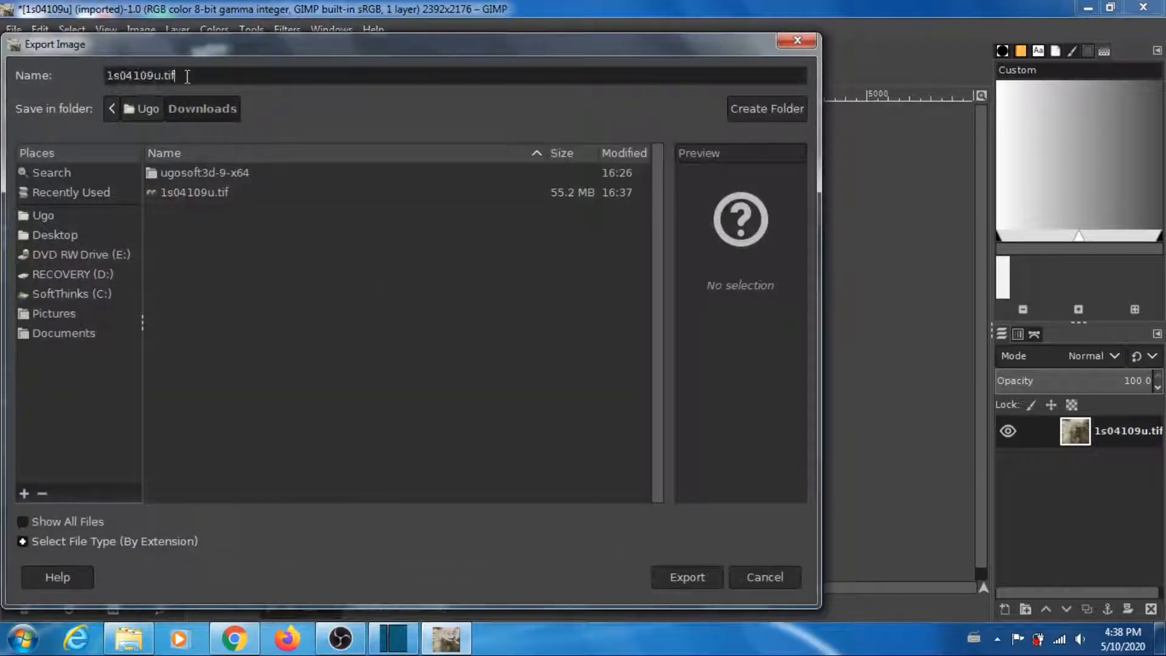
pyautogui.press('BackSpace')
pyautogui.press('BackSpace')
pyautogui.press('BackSpace')
pyautogui.press('BackSpace')
pyautogui.press('BackSpace')
pyautogui.press('BackSpace')
pyautogui.press('BackSpace')
pyautogui.press('BackSpace')
pyautogui.press('BackSpace')
pyautogui.press('BackSpace')
pyautogui.press('BackSpace')
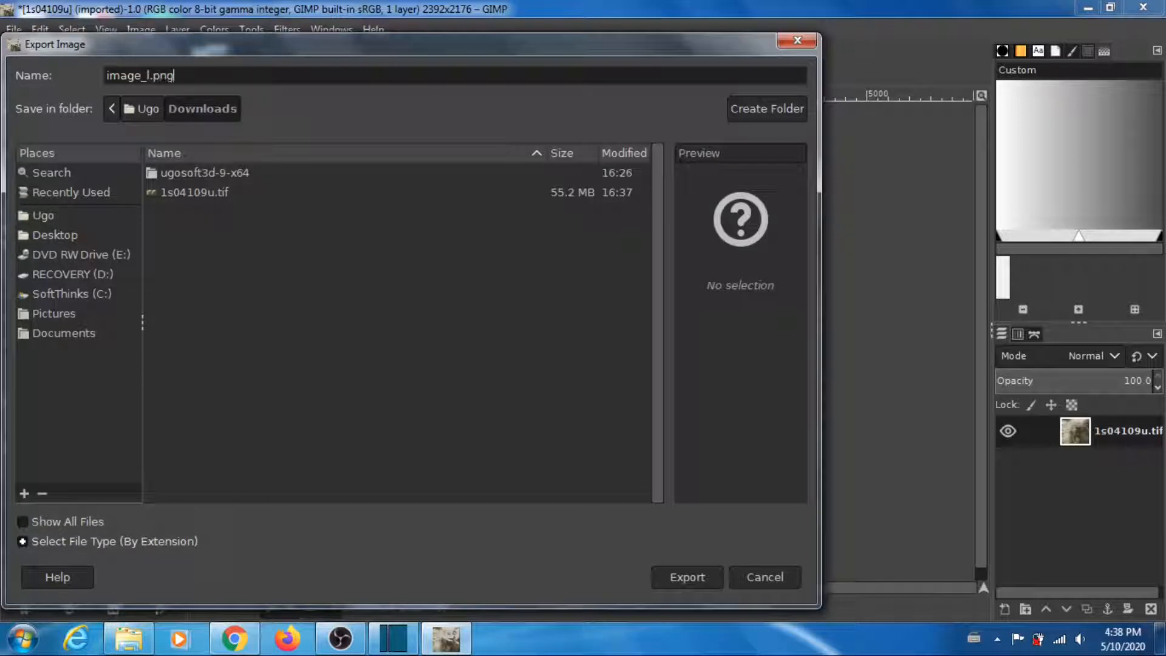
pyautogui.press('Return')
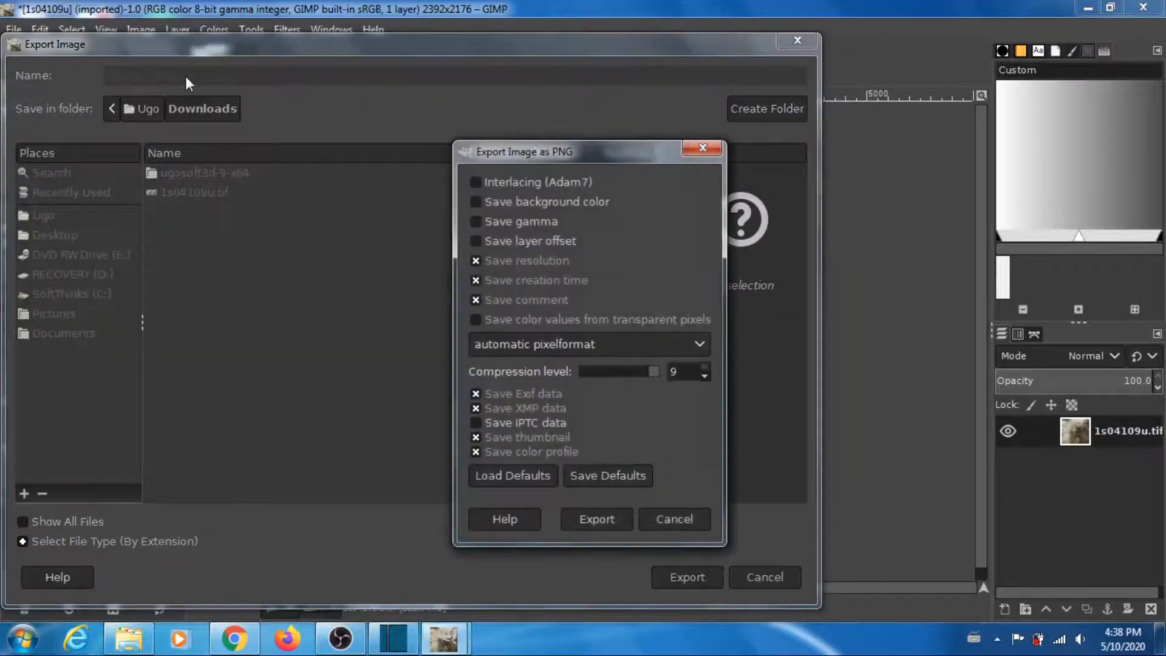
pyautogui.click(612, 520)
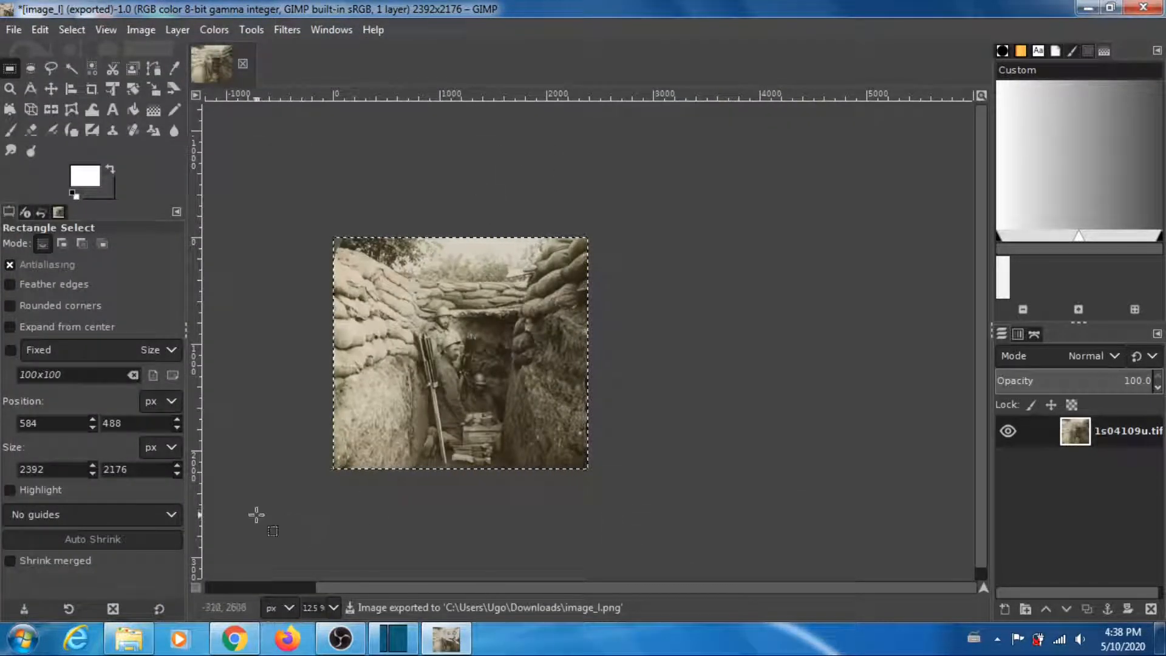
# - Return the image to its Rectangle Select state before the crop, and enable the fixed size option for rectangular selections
pyautogui.click(40, 212)
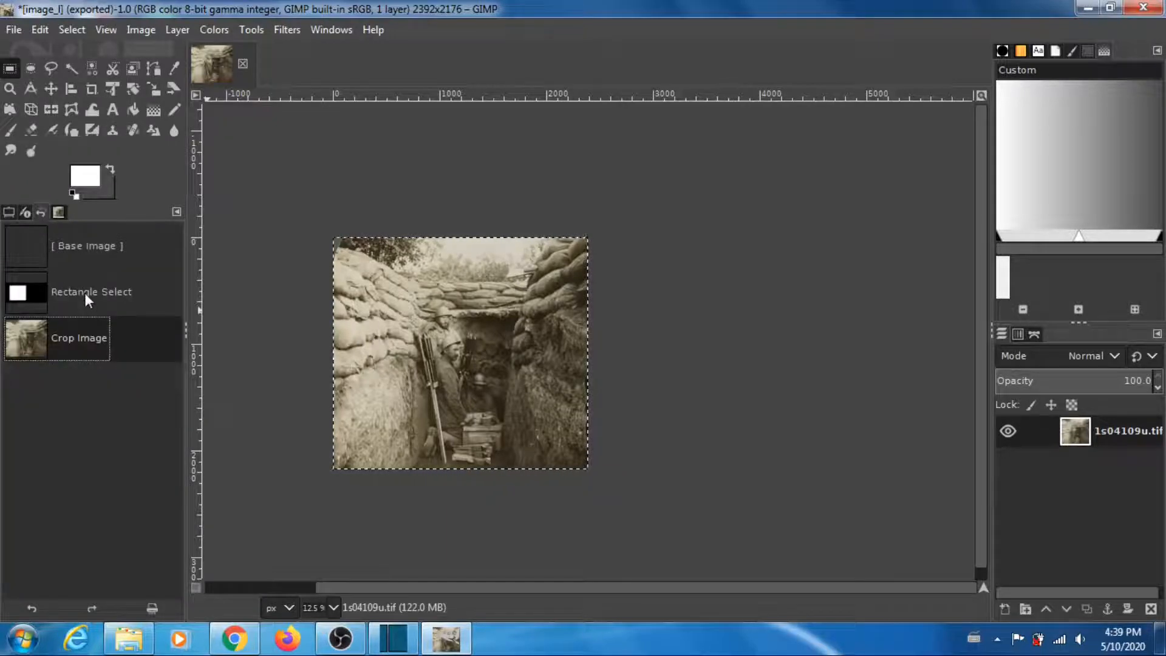
pyautogui.click(85, 293)
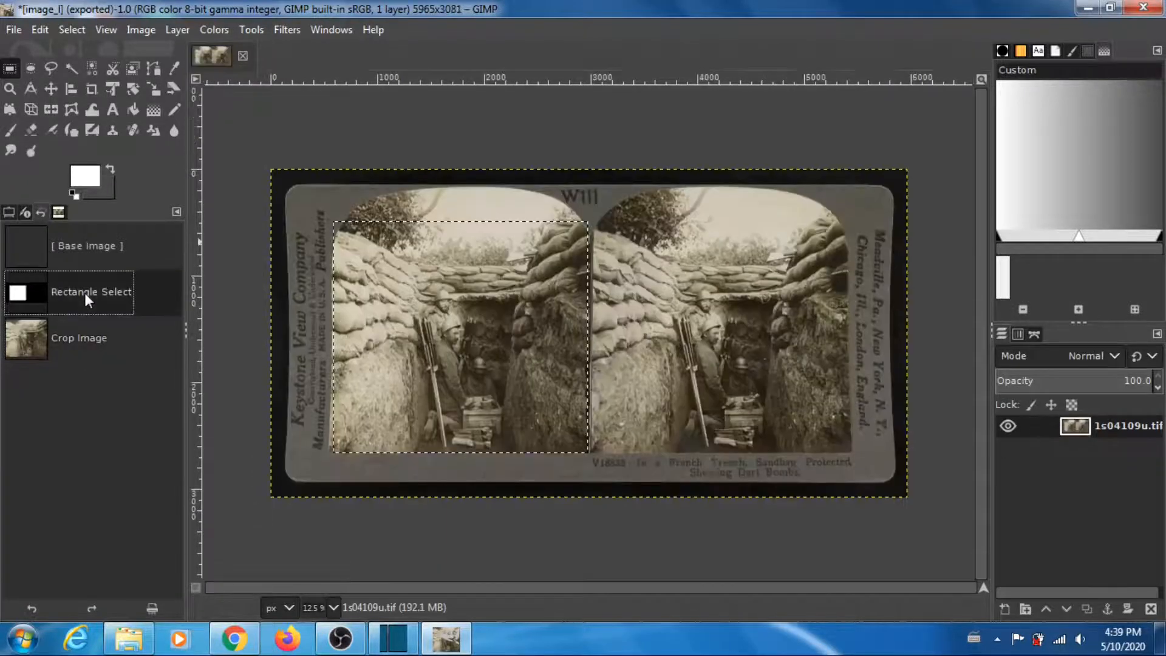
pyautogui.click(15, 68)
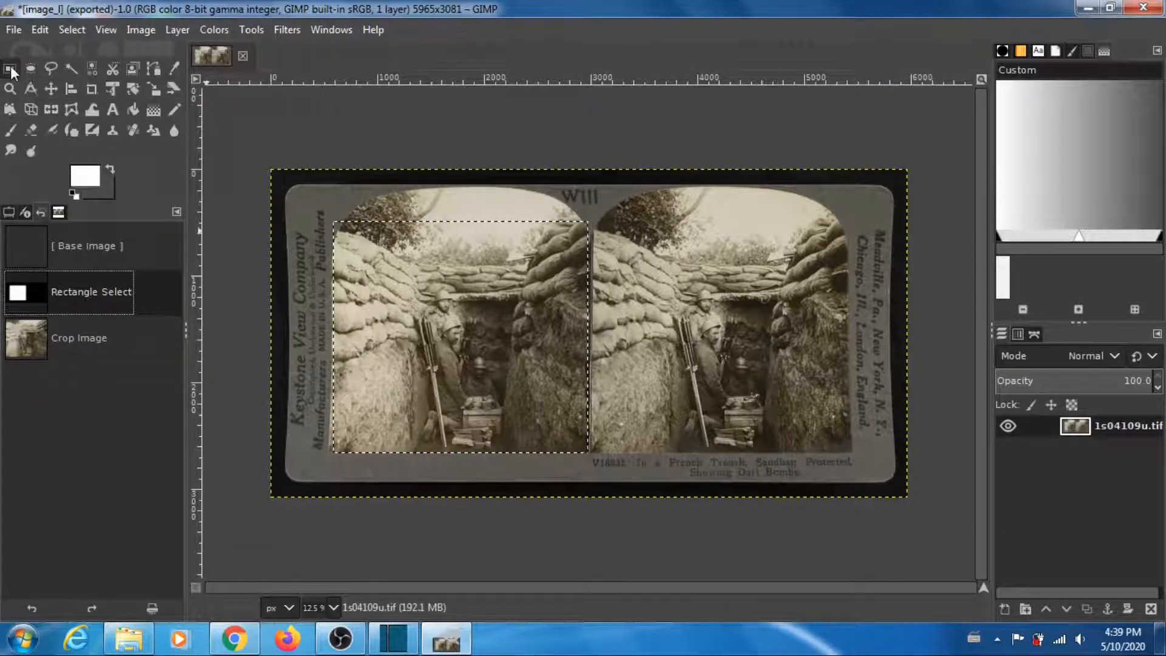
pyautogui.click(9, 213)
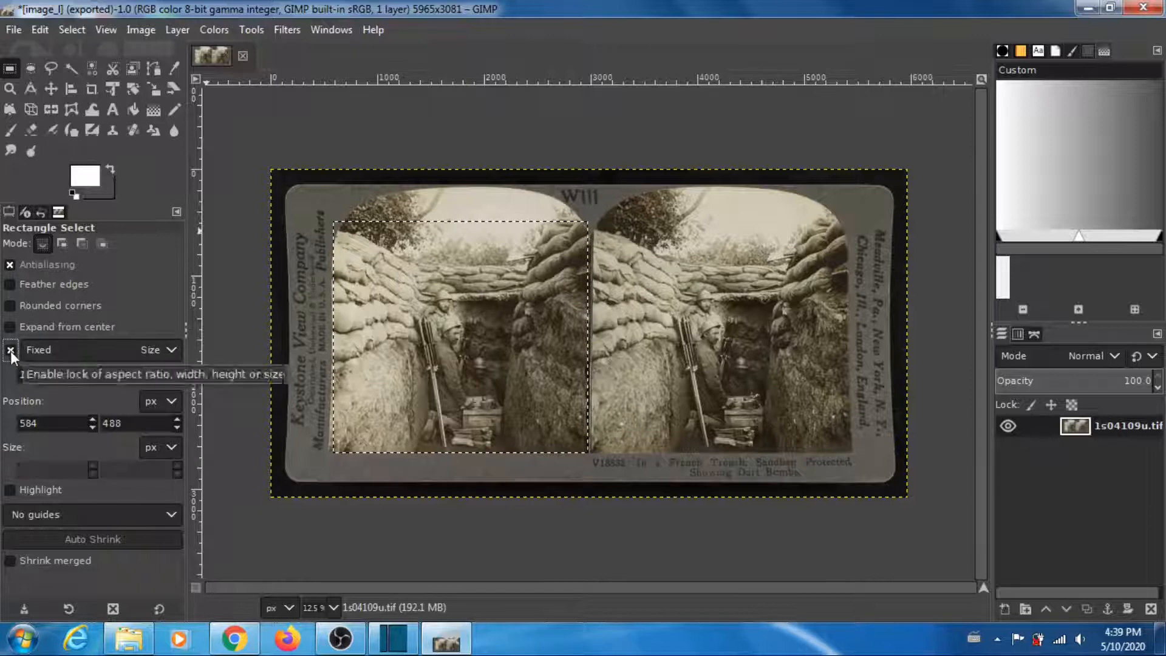
pyautogui.click(10, 351)
pyautogui.click(72, 374)
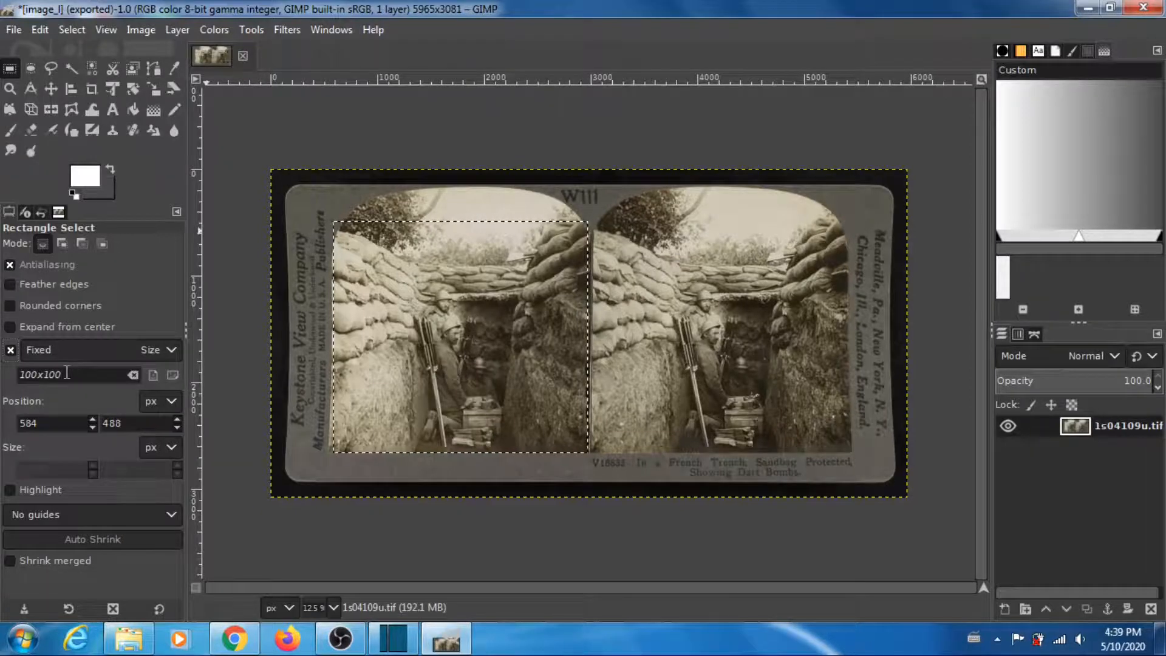
pyautogui.press('BackSpace')
pyautogui.press('BackSpace')
pyautogui.press('BackSpace')
pyautogui.press('BackSpace')
pyautogui.press('BackSpace')
pyautogui.press('BackSpace')
pyautogui.press('BackSpace')
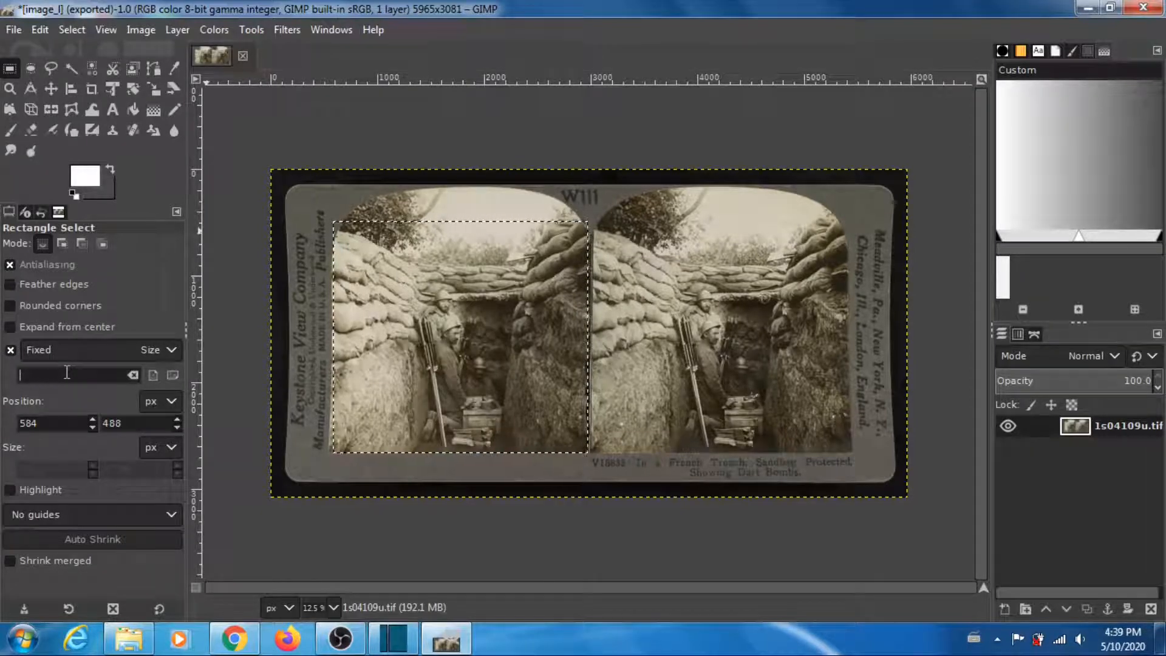
pyautogui.write('23')
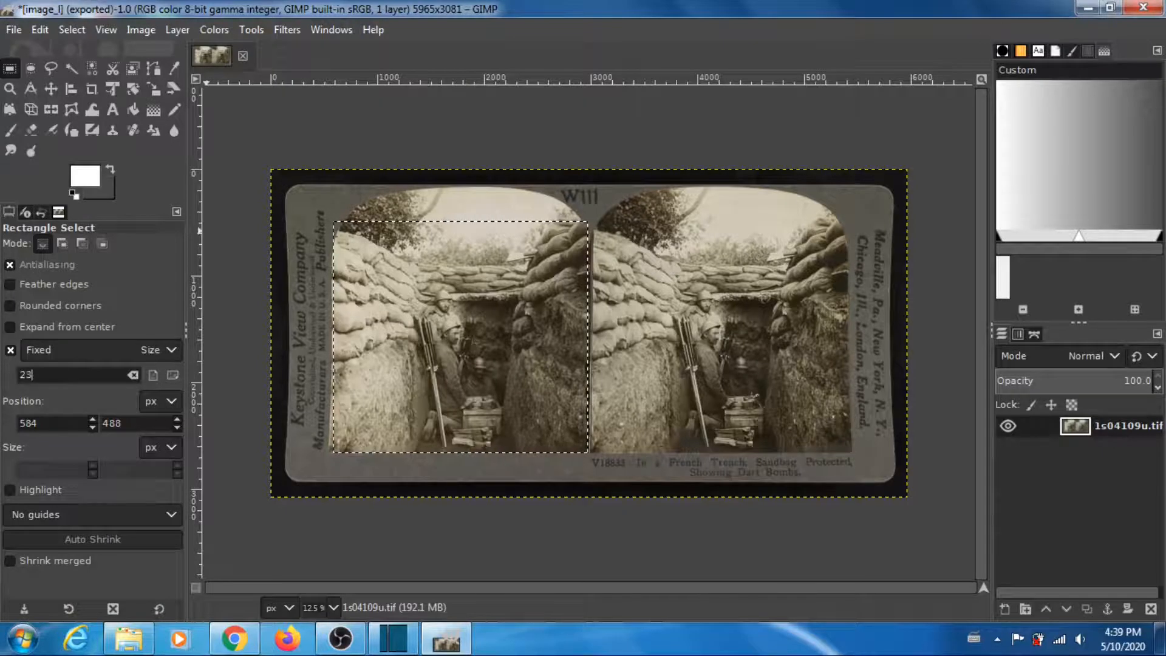
pyautogui.write('92x')
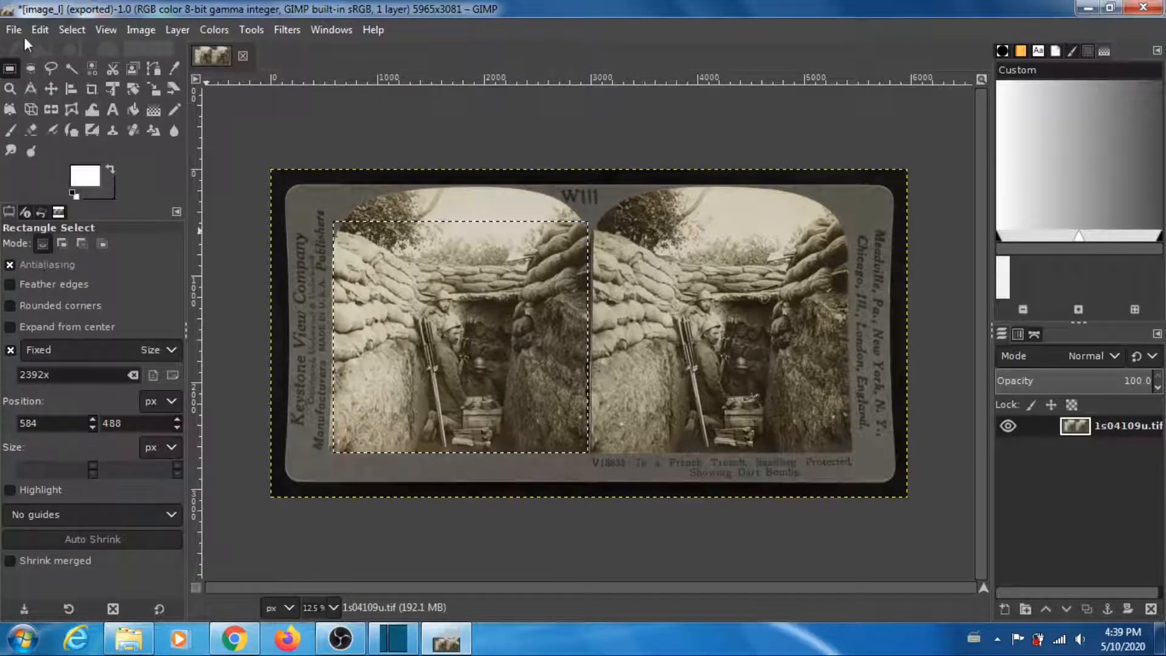
# - Open image_l.png from Downloads, check its pixel dimensions in the Scale Image dialog without scaling, and close the image
pyautogui.click(13, 31)
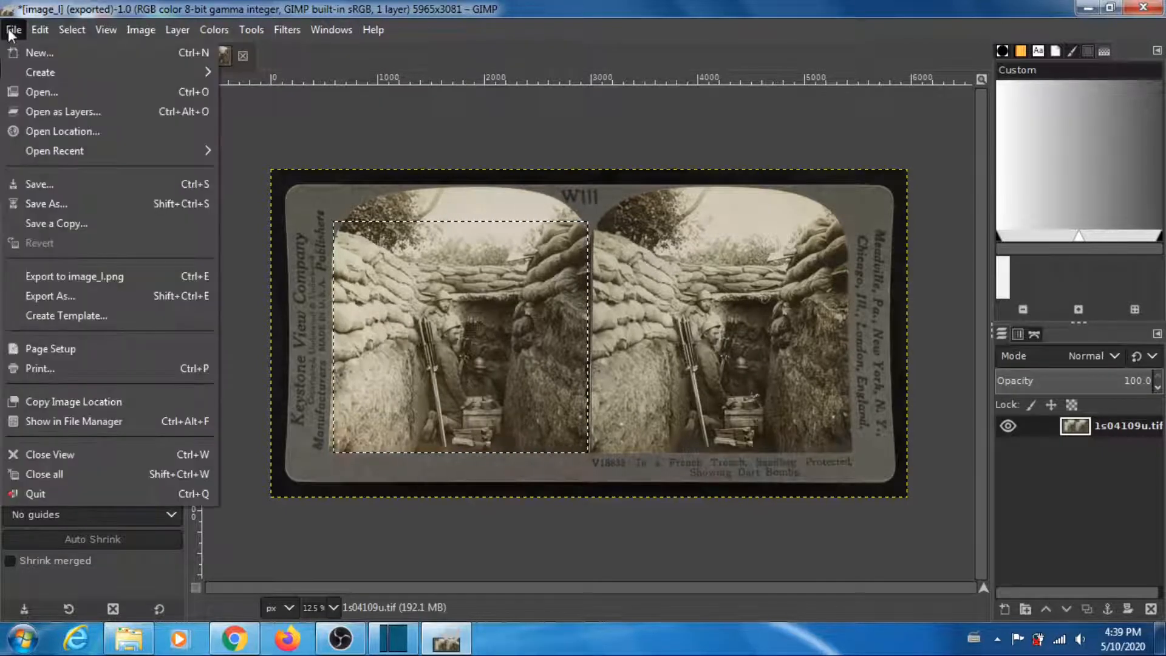
pyautogui.click(47, 91)
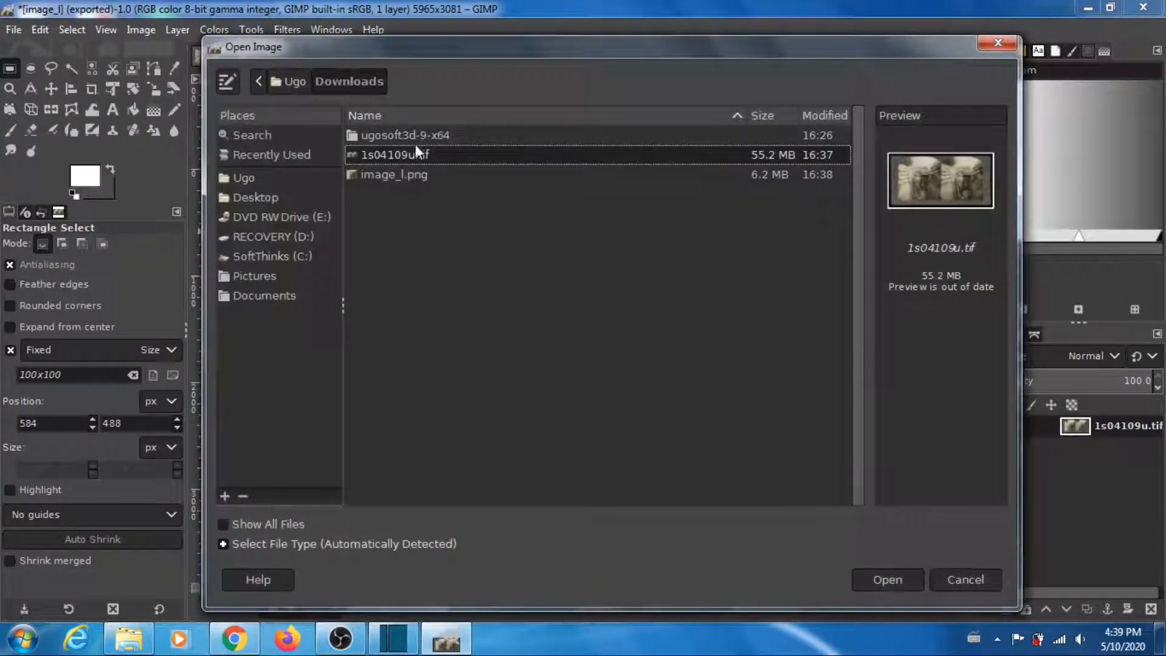
pyautogui.click(418, 176)
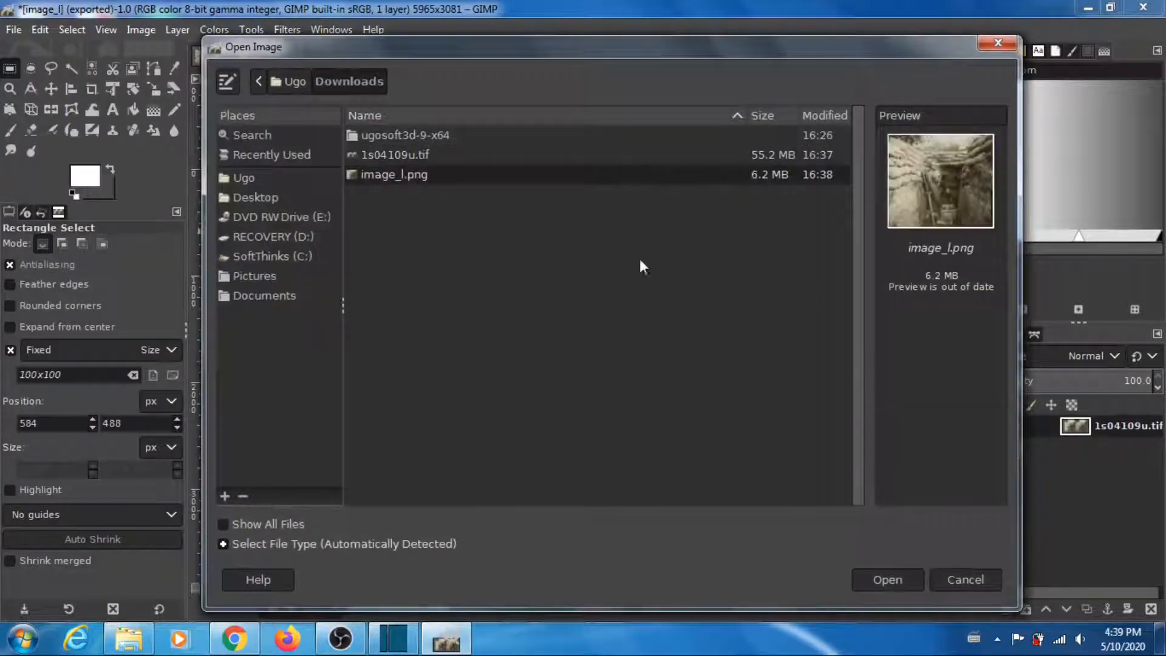
pyautogui.click(413, 157)
pyautogui.click(420, 175)
pyautogui.click(888, 580)
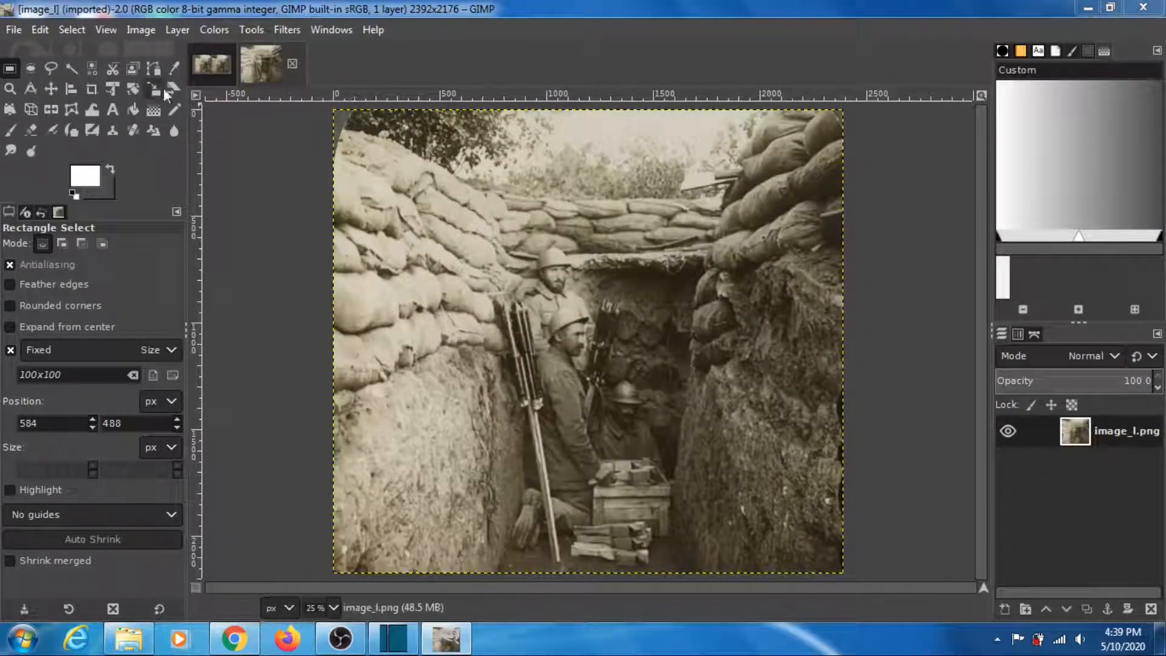
pyautogui.click(136, 32)
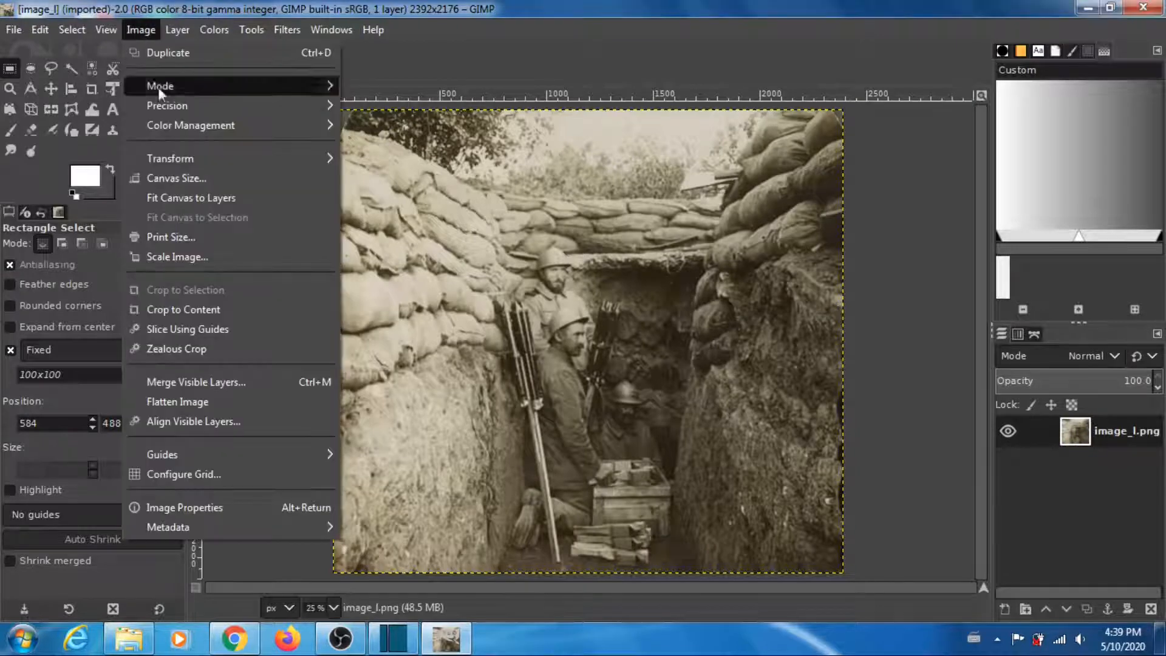
pyautogui.click(207, 254)
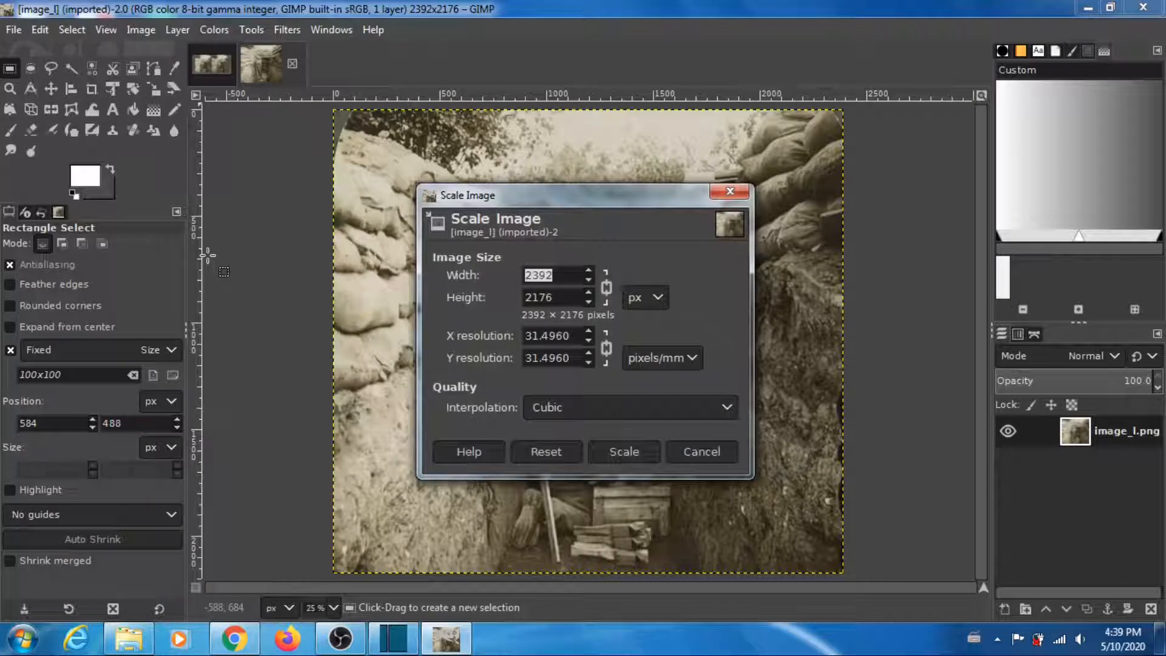
pyautogui.click(702, 451)
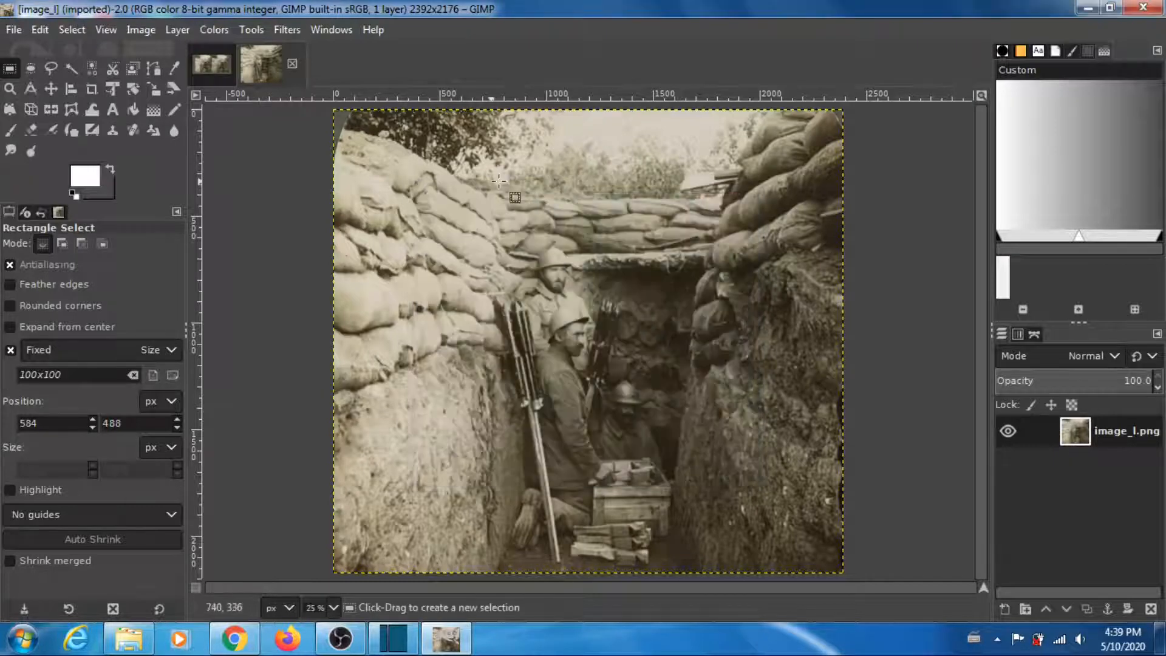
pyautogui.click(14, 30)
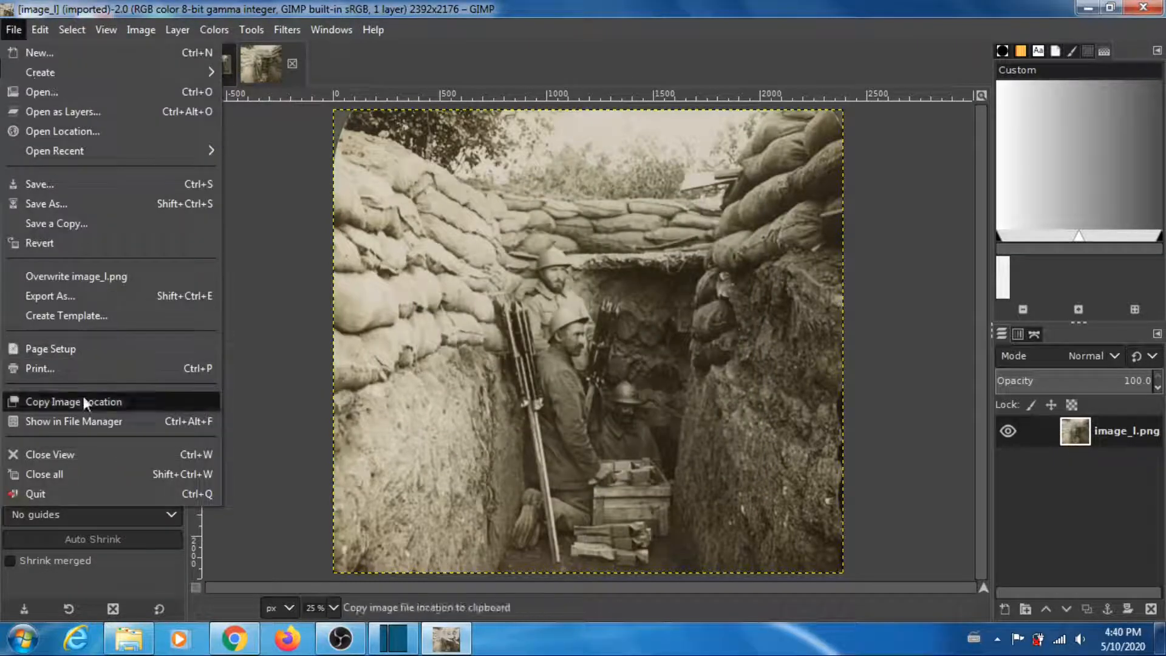
pyautogui.click(58, 457)
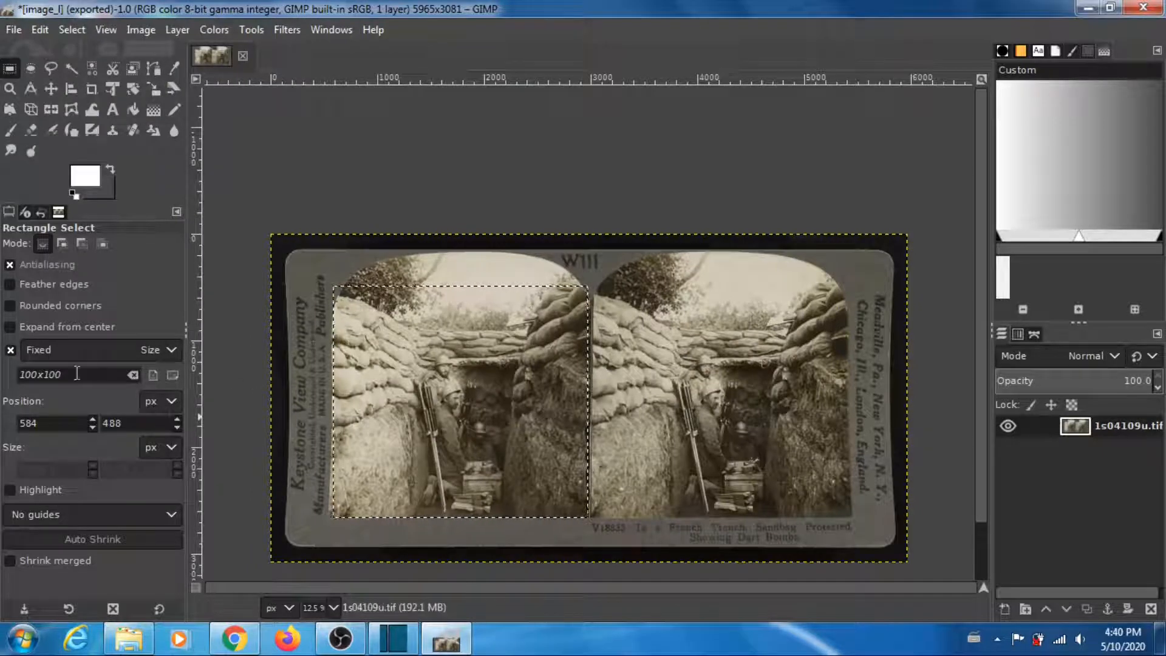
# - Set the fixed size of the rectangular selection to 2392x2176
pyautogui.press('BackSpace')
pyautogui.press('BackSpace')
pyautogui.press('BackSpace')
pyautogui.press('BackSpace')
pyautogui.press('BackSpace')
pyautogui.press('BackSpace')
pyautogui.press('BackSpace')
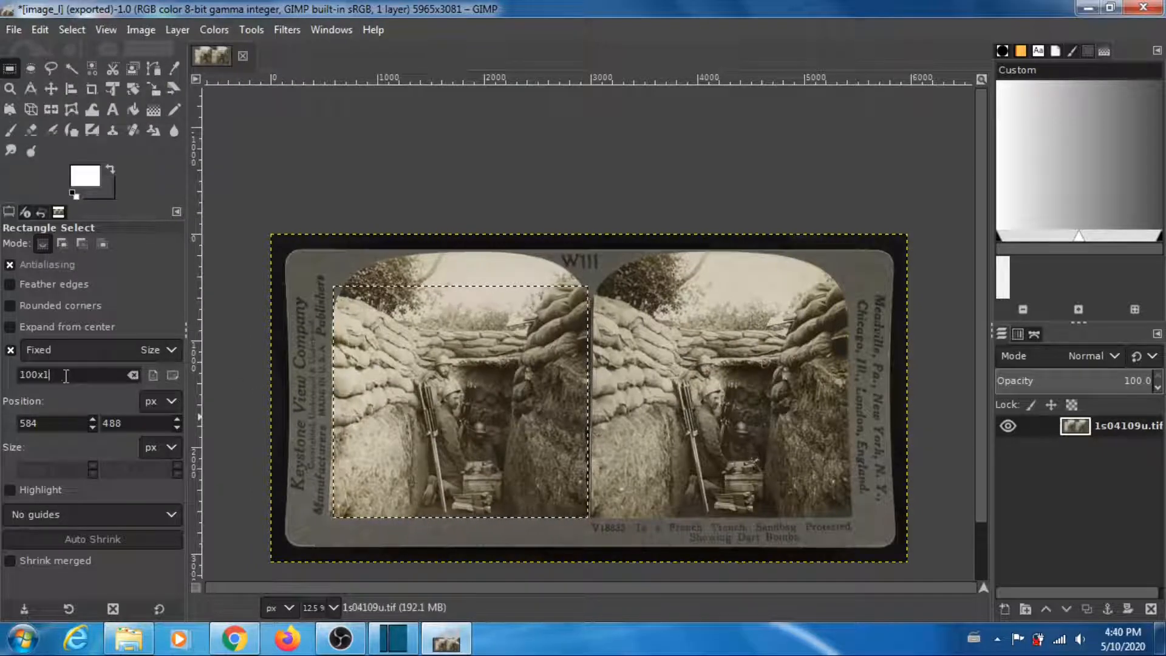
pyautogui.write('2392x')
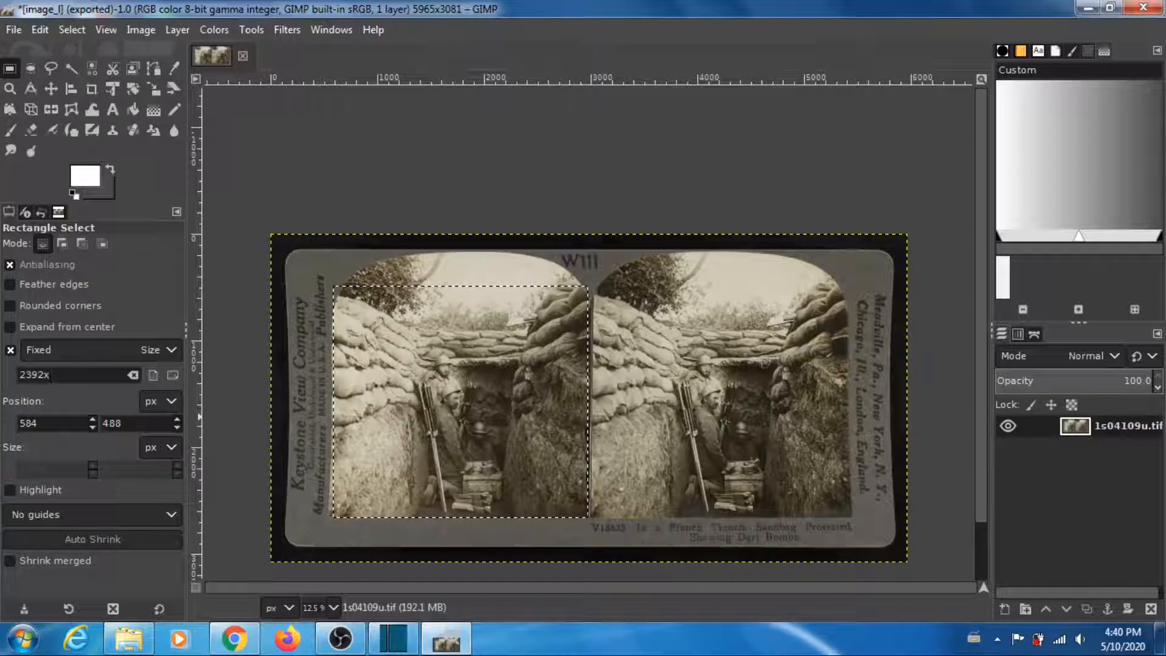
pyautogui.write('2176')
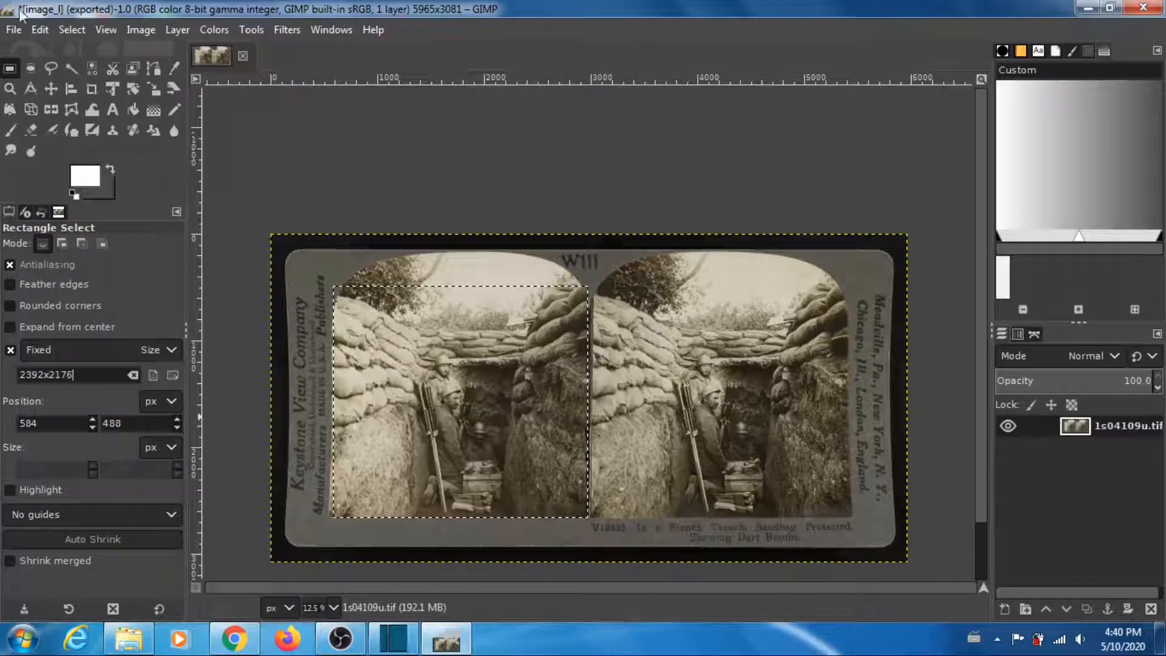
# - Reopen image_l.png to check its pixel dimensions against the fixed selection size, and close it again
pyautogui.click(9, 27)
pyautogui.click(43, 92)
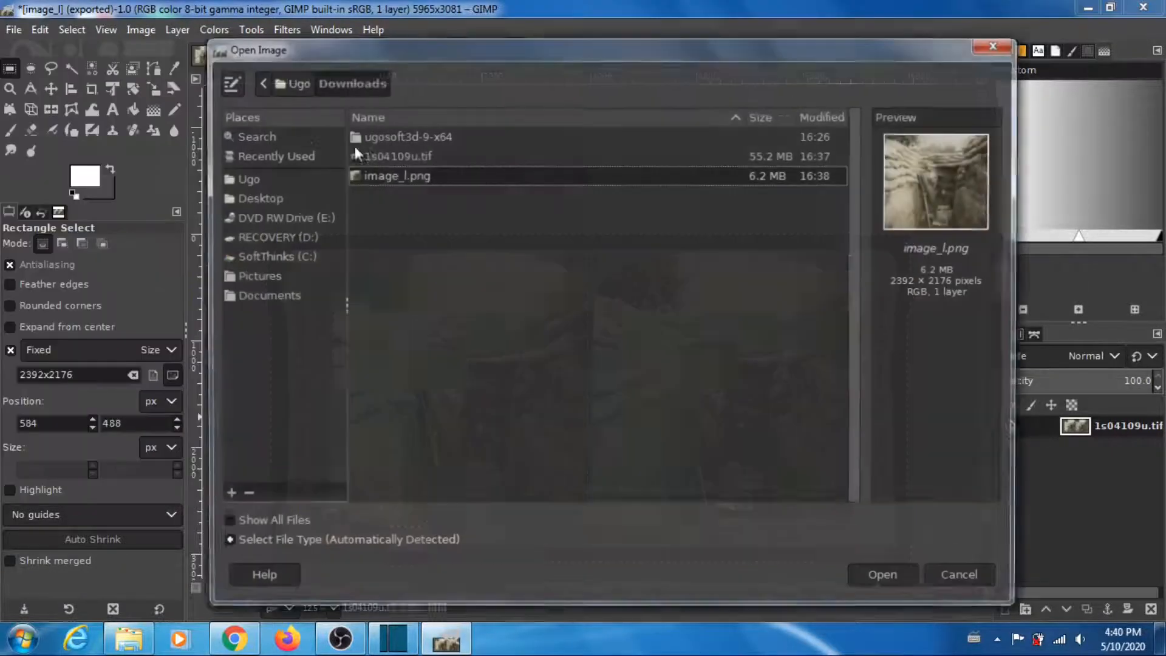
pyautogui.click(422, 153)
pyautogui.click(417, 172)
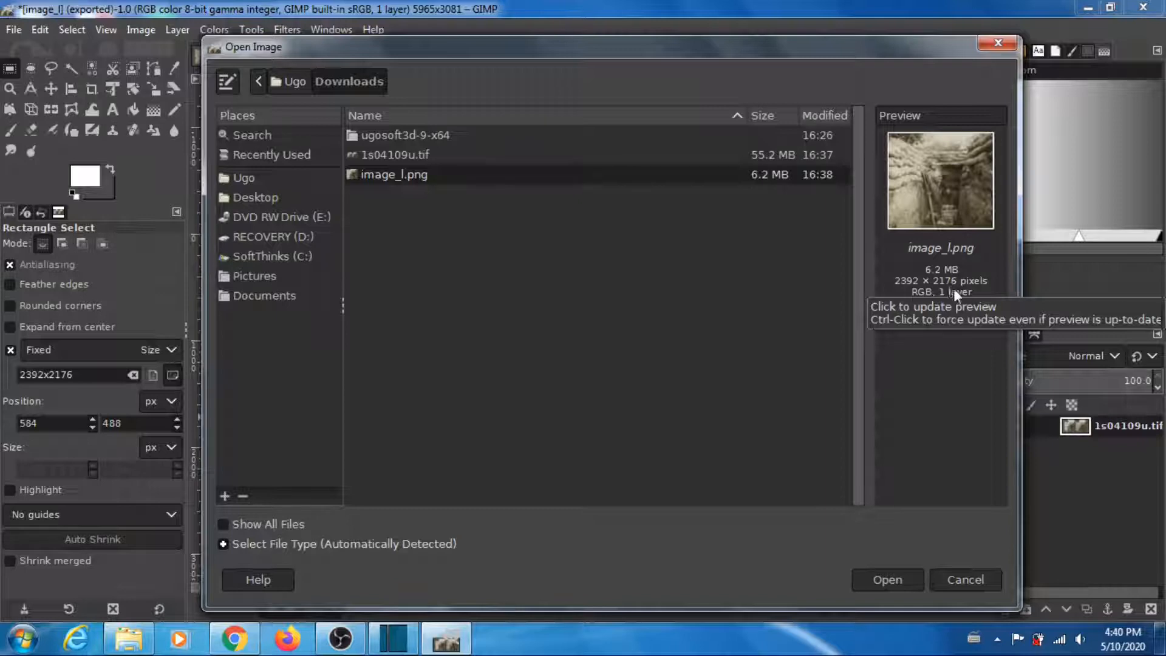
pyautogui.click(888, 576)
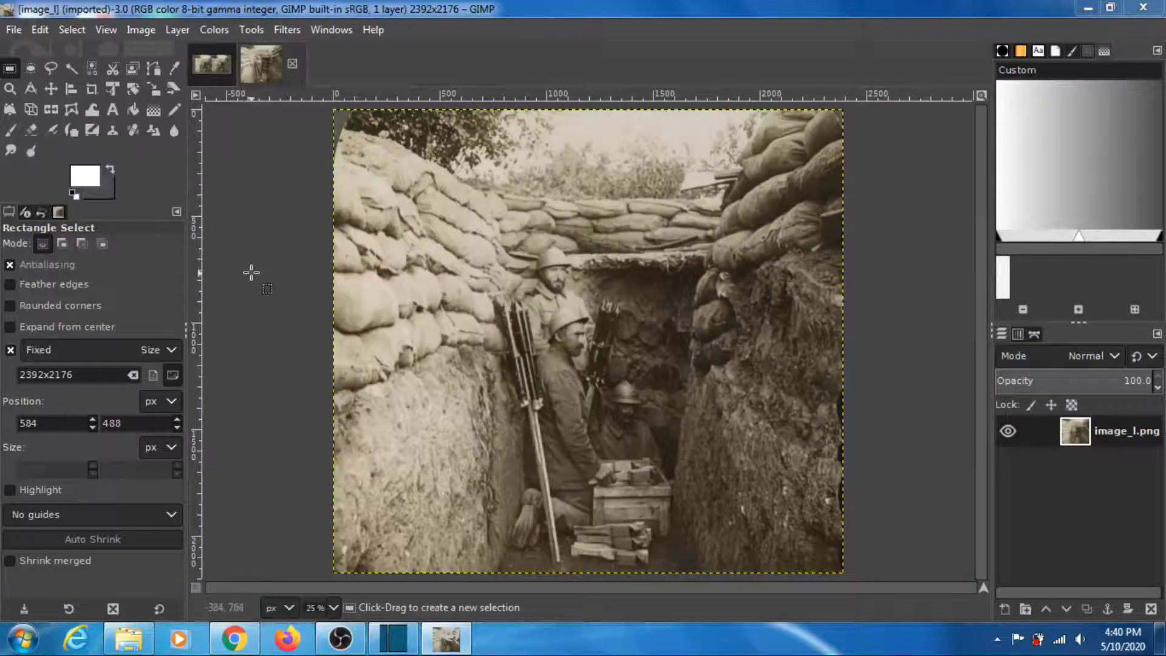
pyautogui.click(12, 30)
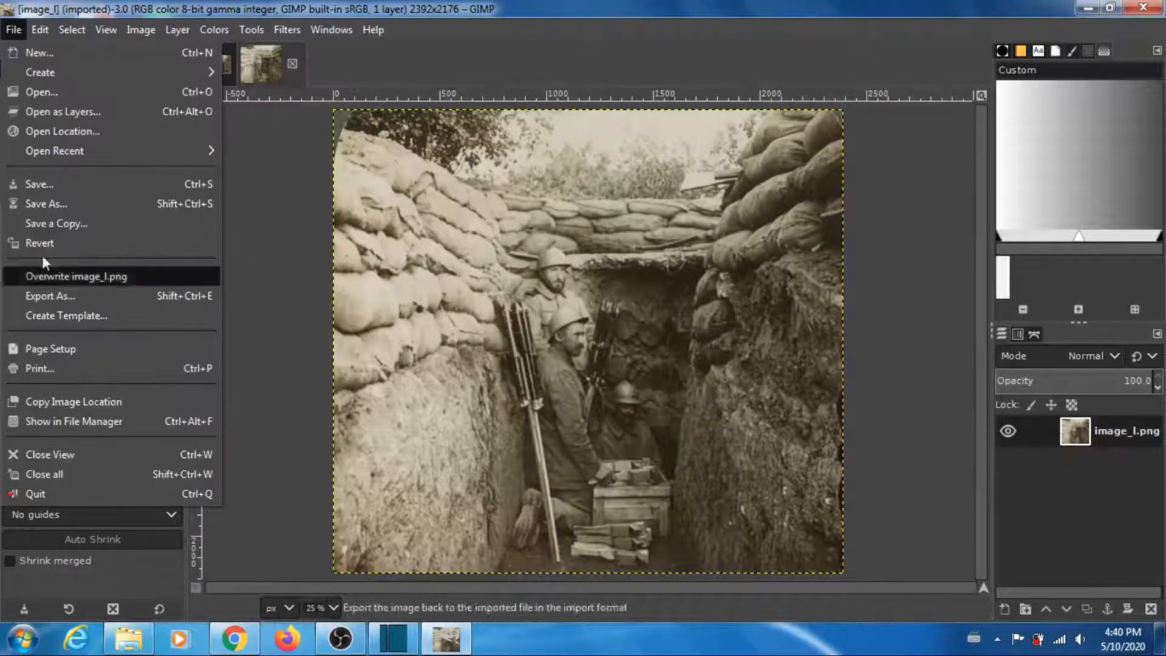
pyautogui.click(65, 454)
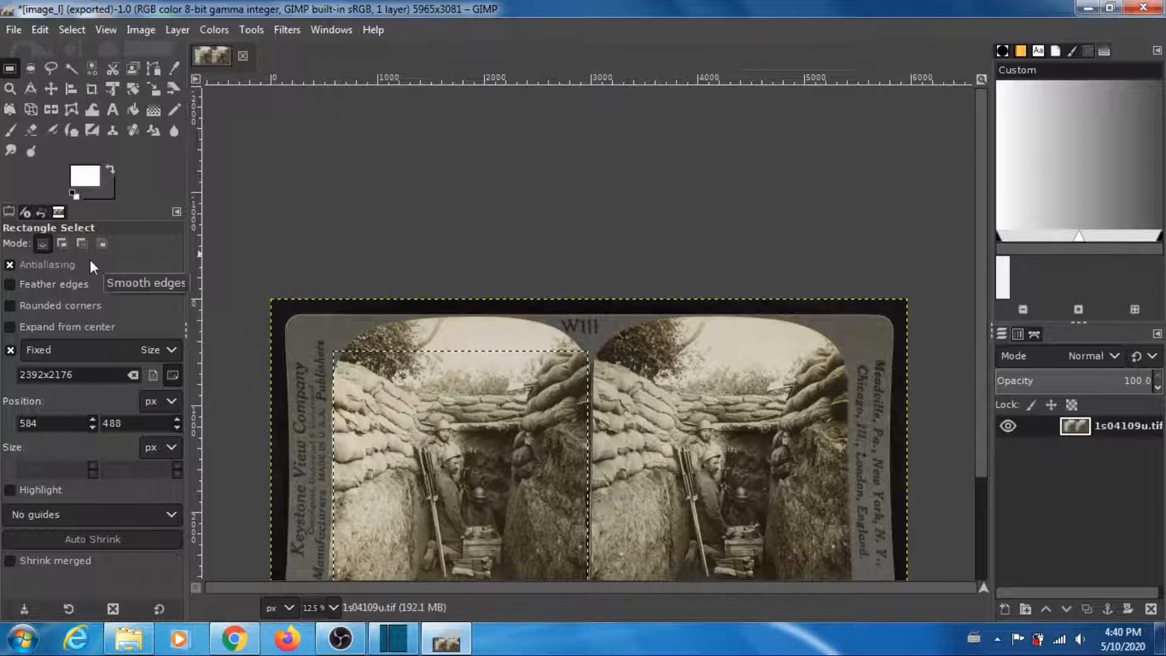
# - Place the fixed 2392 × 2176 px selection over the right view of the stereo card at position 3020, 488
pyautogui.scroll(-3, 543, 333)
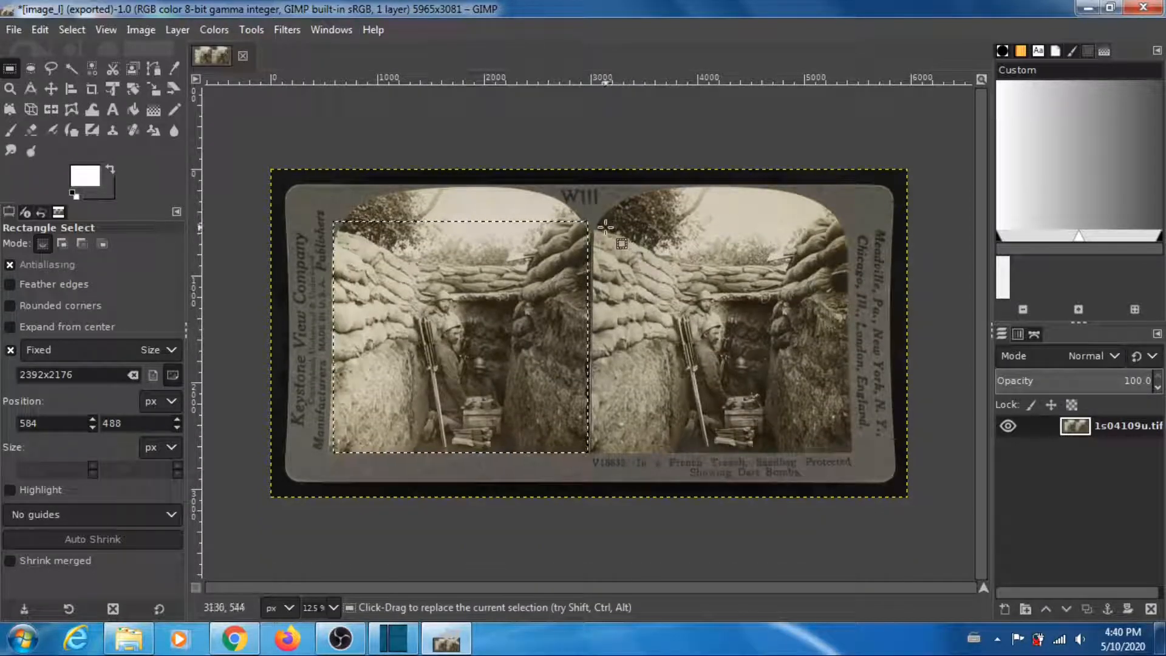
pyautogui.moveTo(604, 227); pyautogui.dragTo(721, 337)
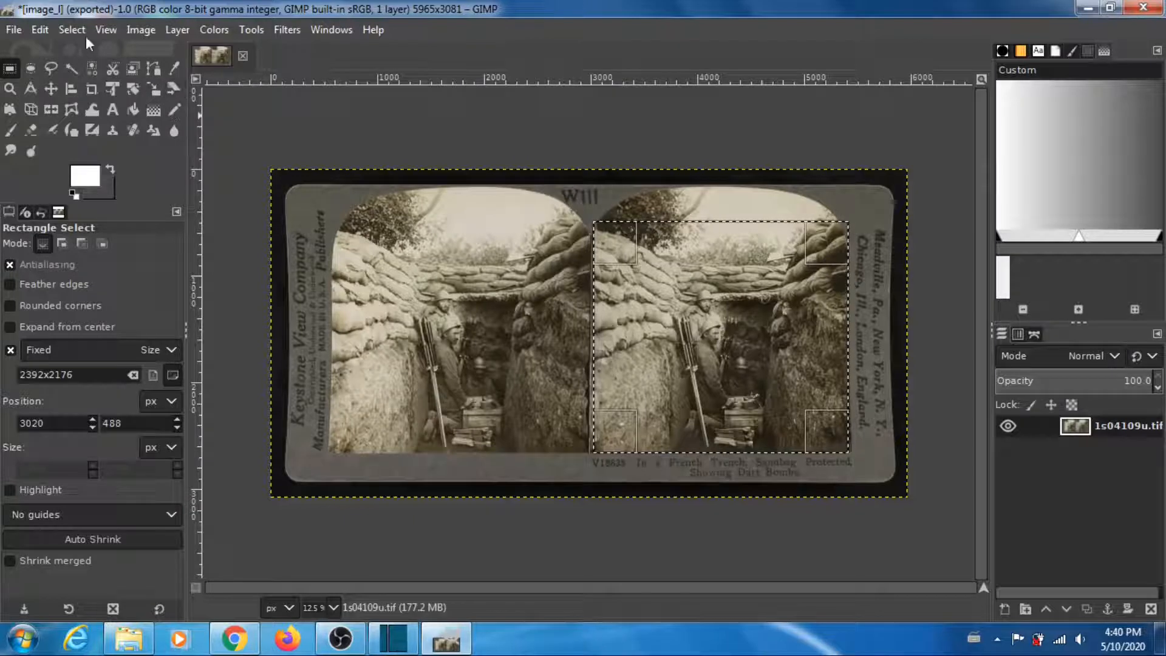
# - Crop the stereo card to the selected right view and export it to Downloads as image_r.png
pyautogui.click(130, 34)
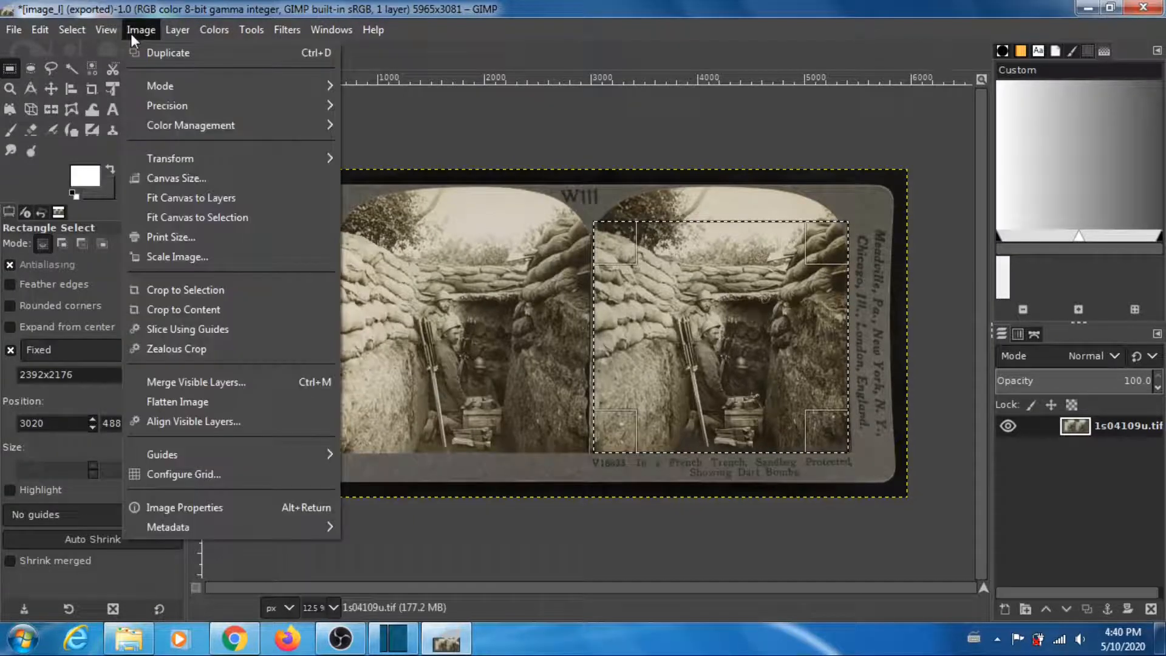
pyautogui.click(206, 289)
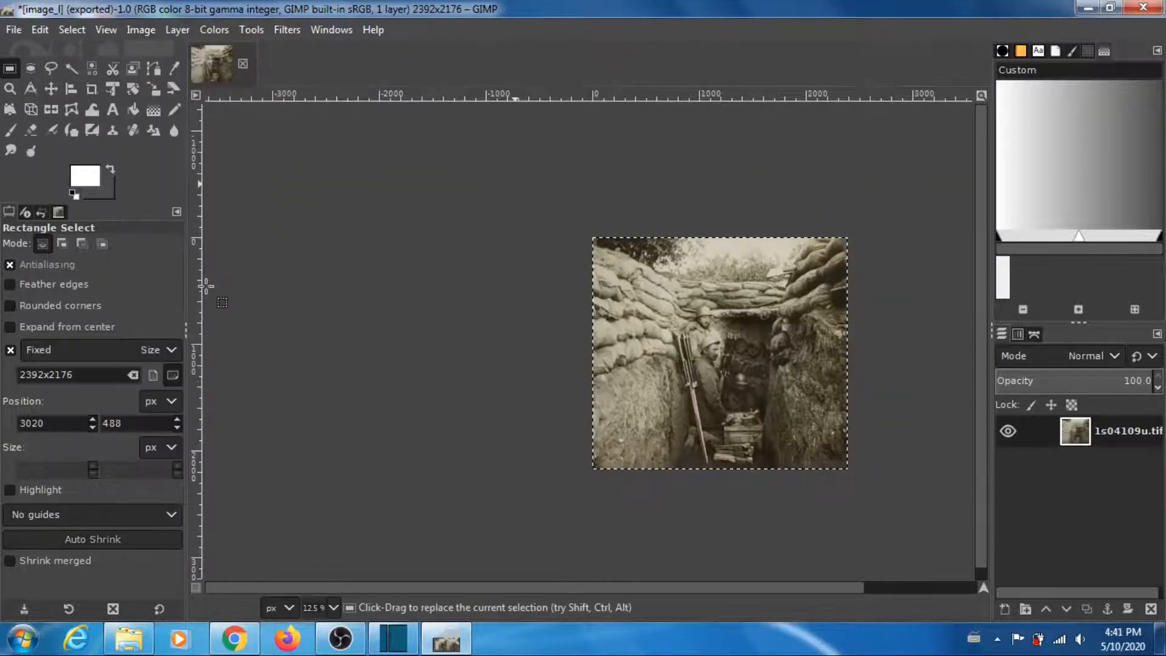
pyautogui.click(15, 29)
pyautogui.click(75, 295)
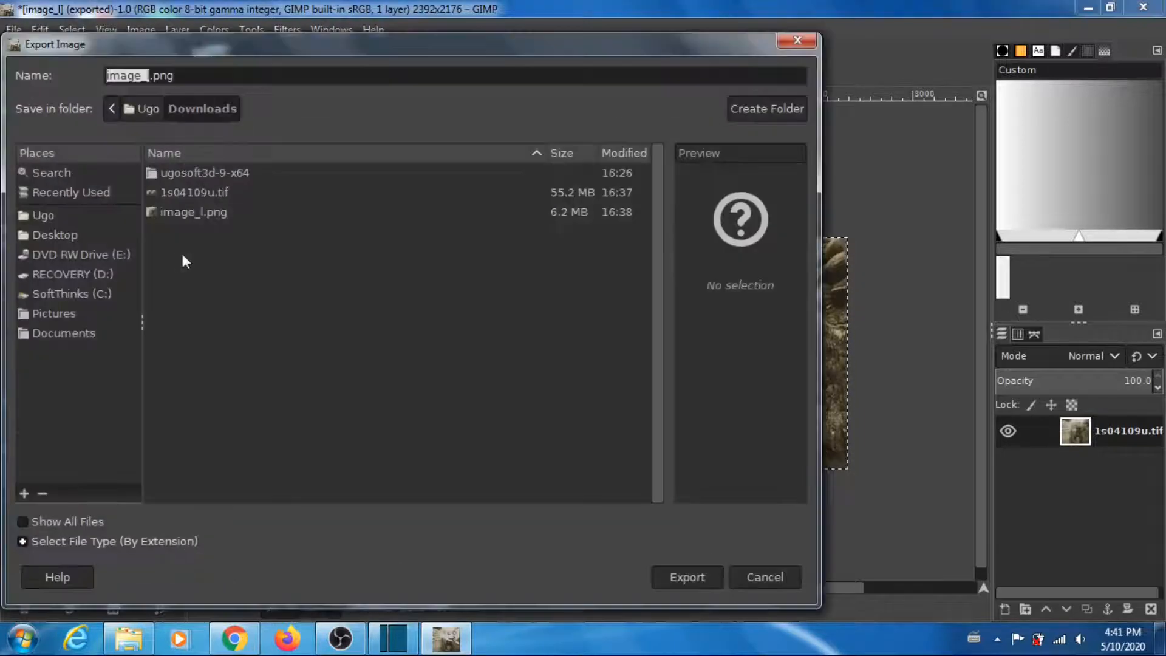
pyautogui.click(150, 77)
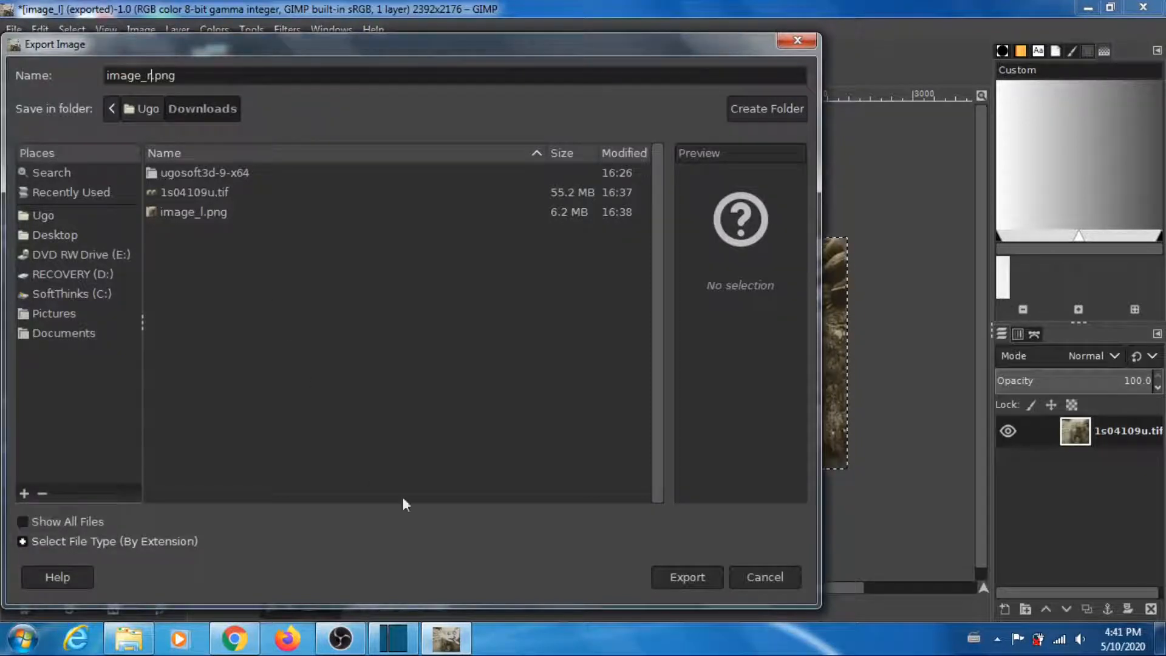
pyautogui.click(683, 575)
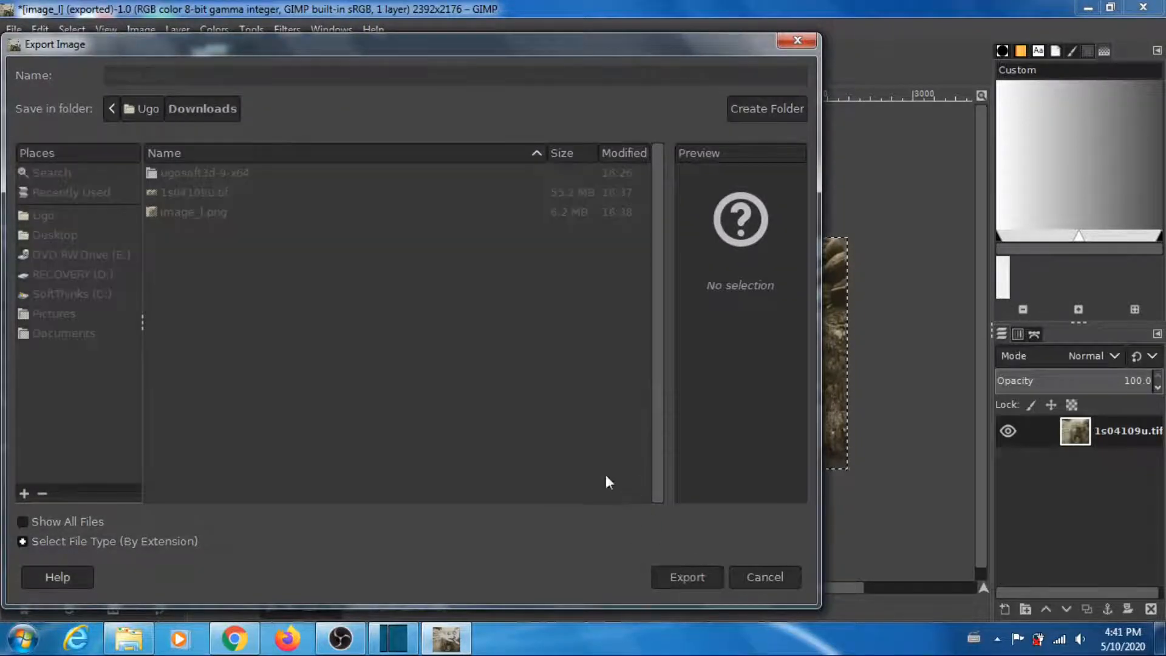
pyautogui.click(600, 516)
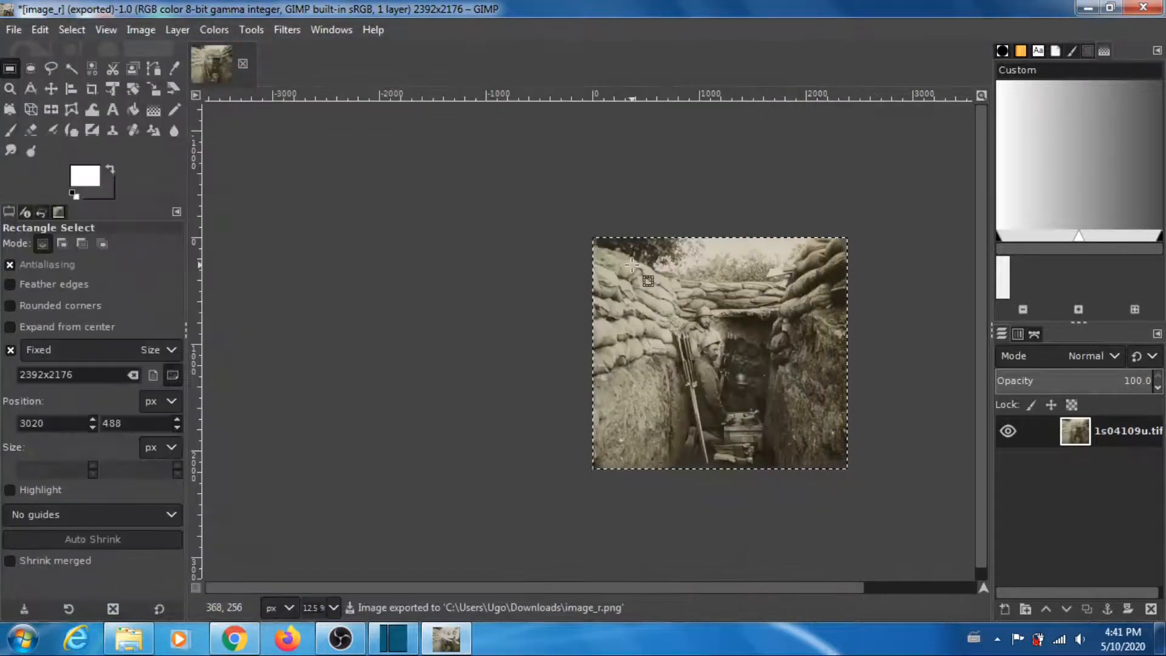
# - Open image_r.png from Downloads, check its pixel dimensions in the Scale Image dialog without scaling, and close the image
pyautogui.click(13, 30)
pyautogui.click(45, 89)
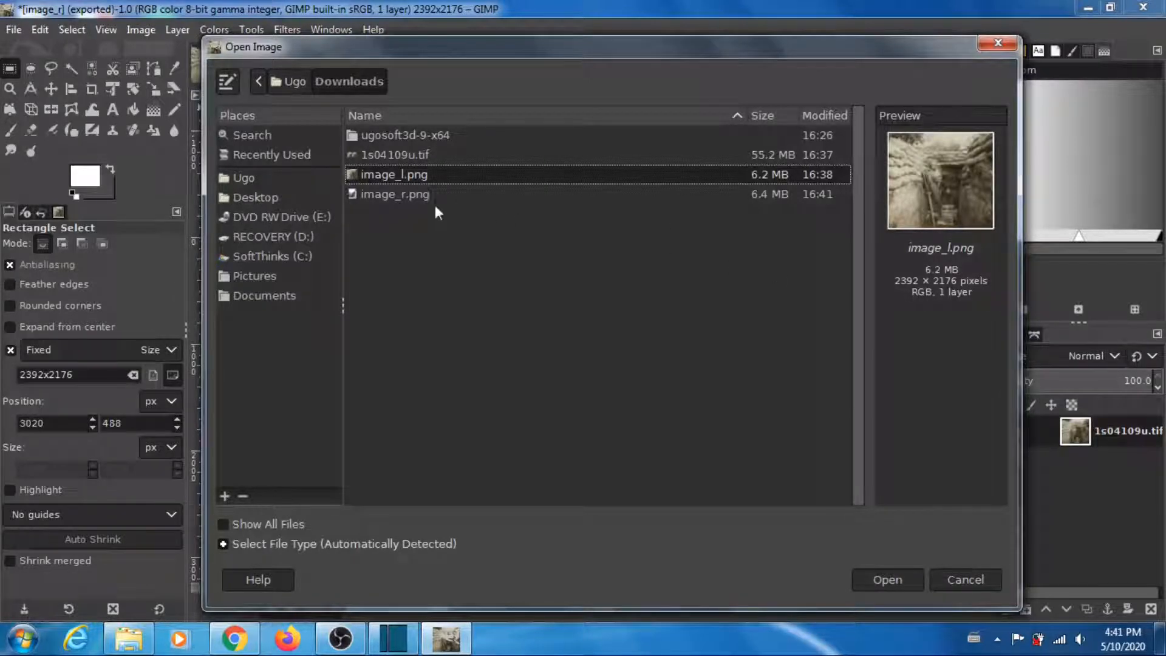
pyautogui.click(415, 195)
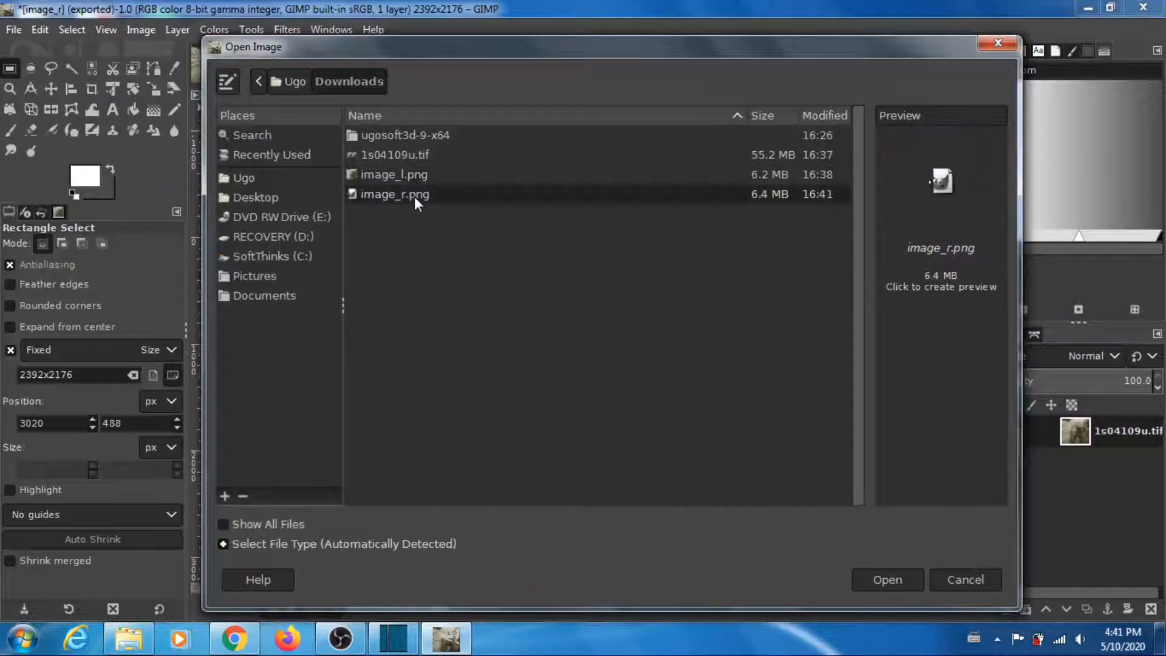
pyautogui.click(895, 576)
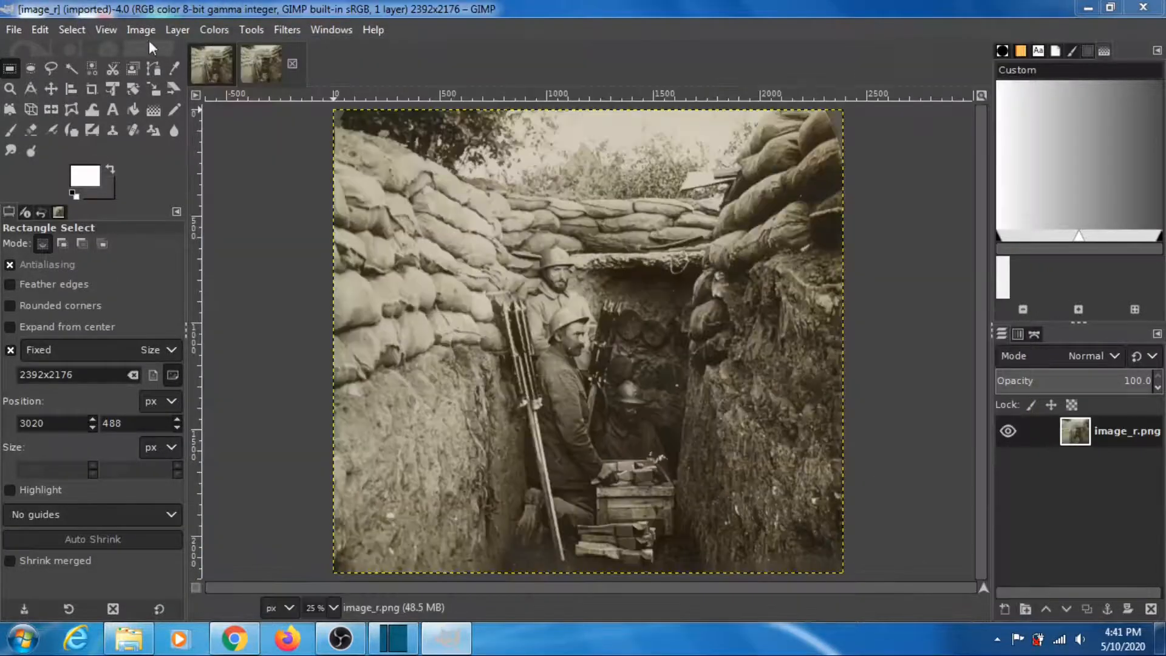
pyautogui.click(141, 31)
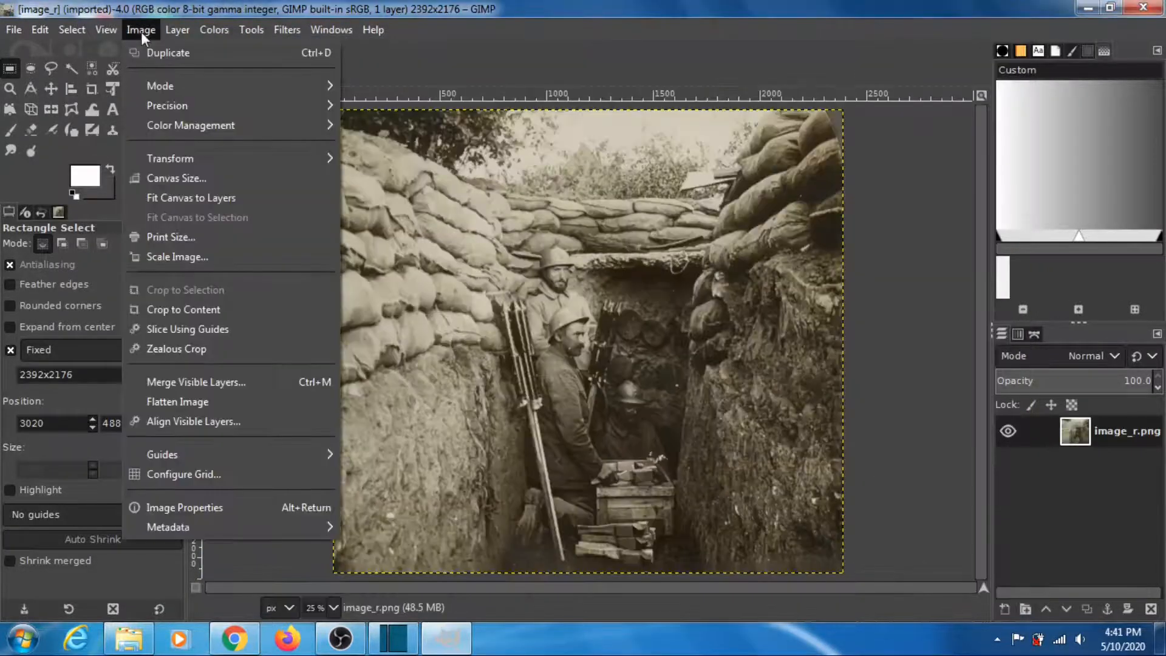
pyautogui.click(184, 253)
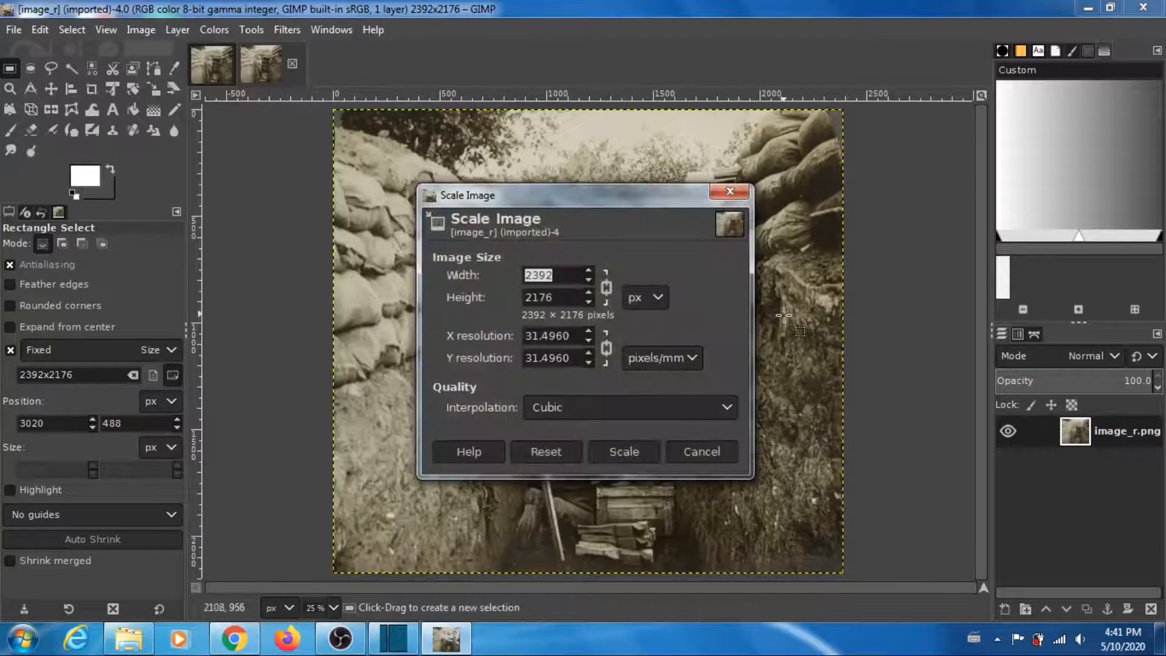
pyautogui.click(701, 452)
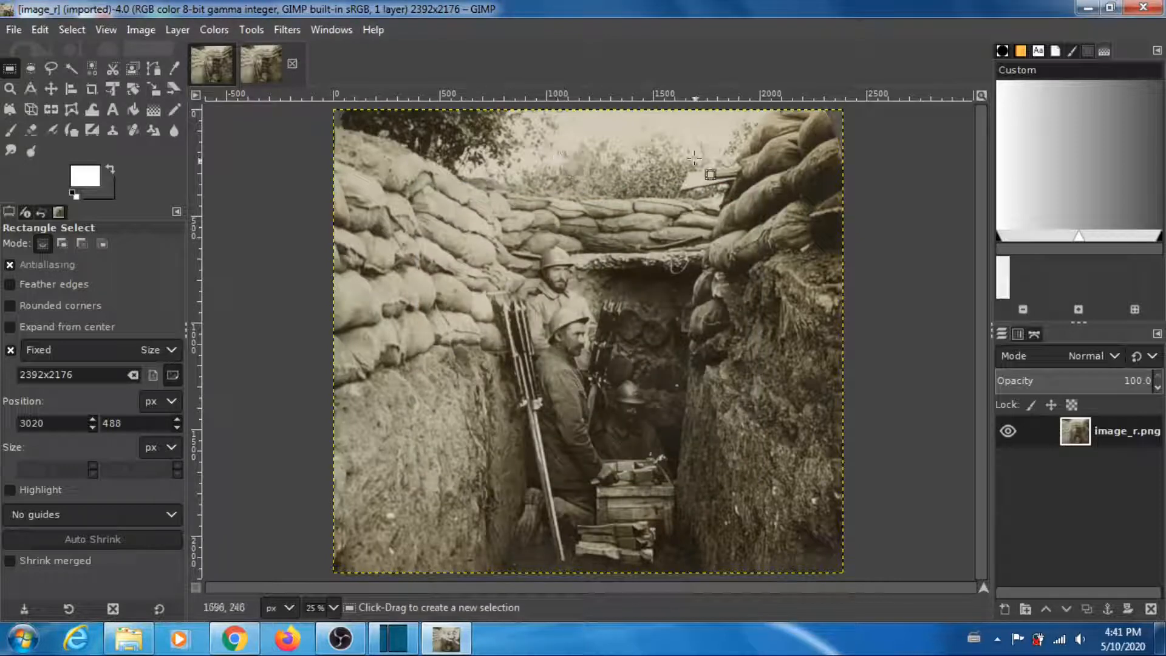
pyautogui.click(13, 29)
pyautogui.click(38, 453)
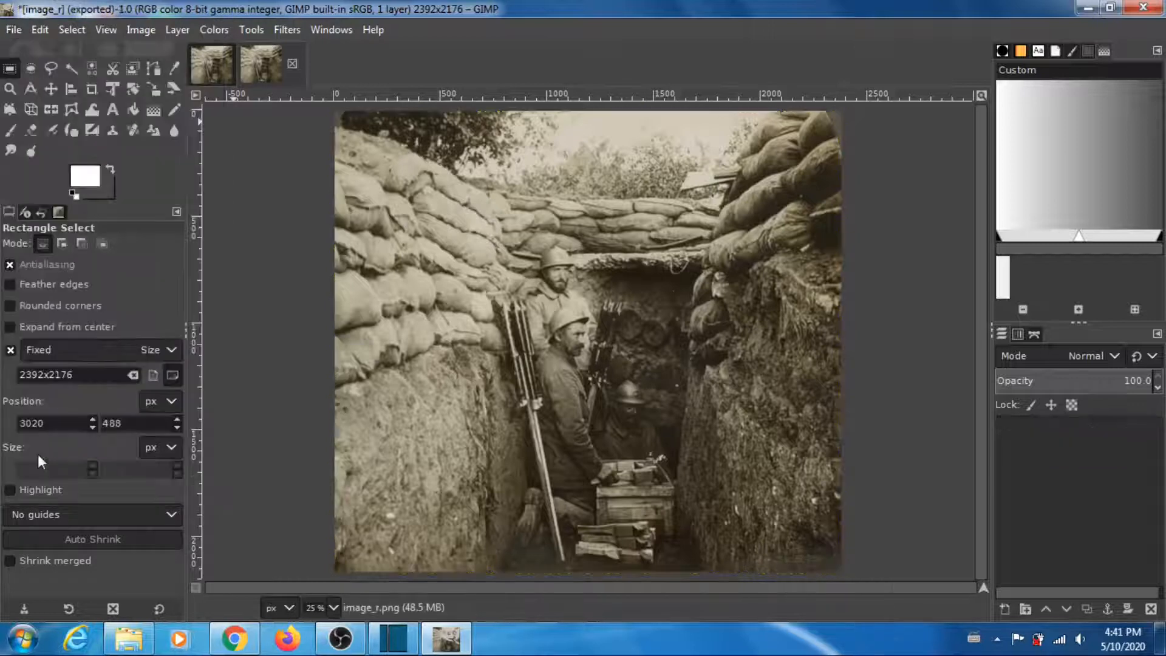
# - Close the cropped stereo card image and discard its unsaved changes
pyautogui.click(13, 29)
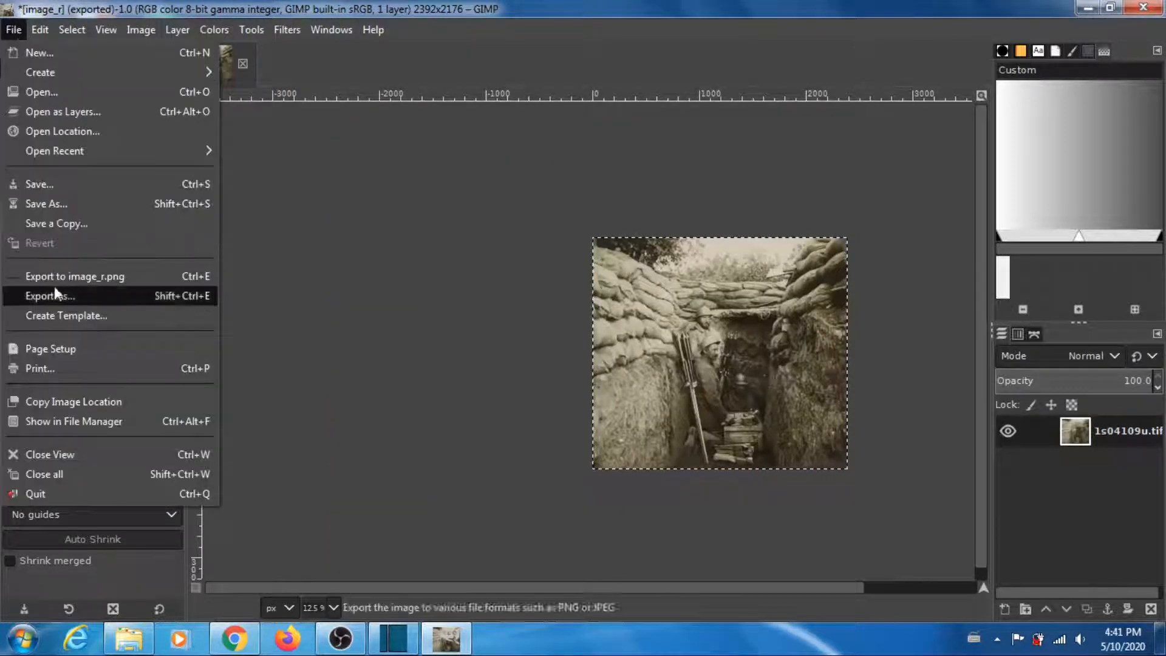
pyautogui.click(55, 455)
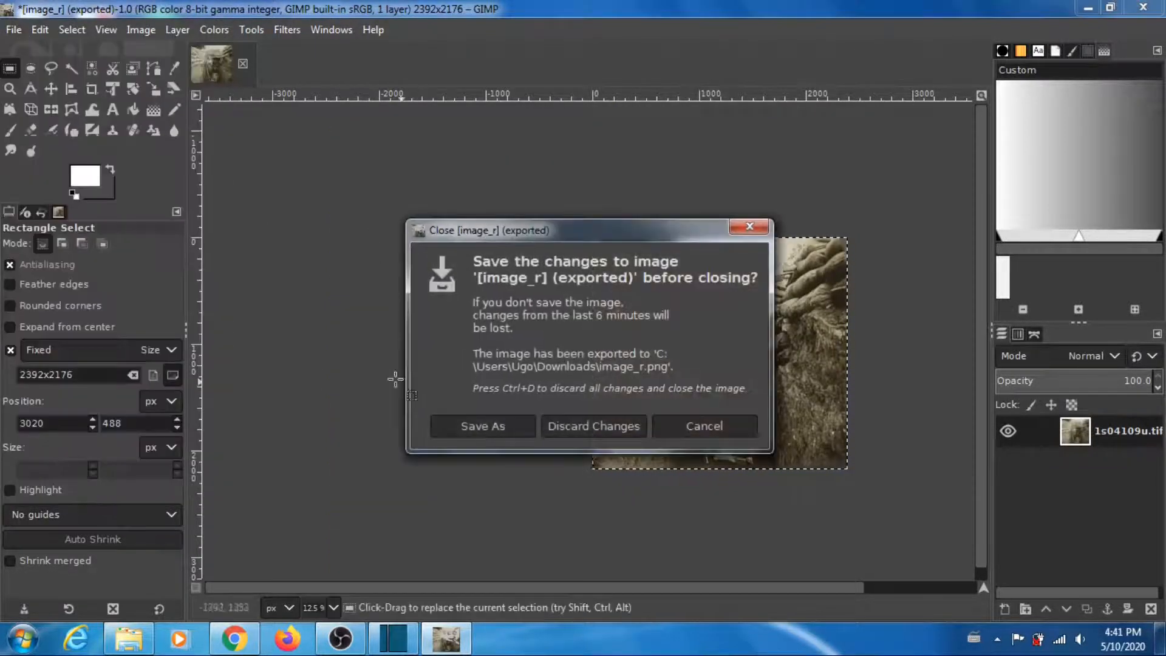
pyautogui.click(603, 425)
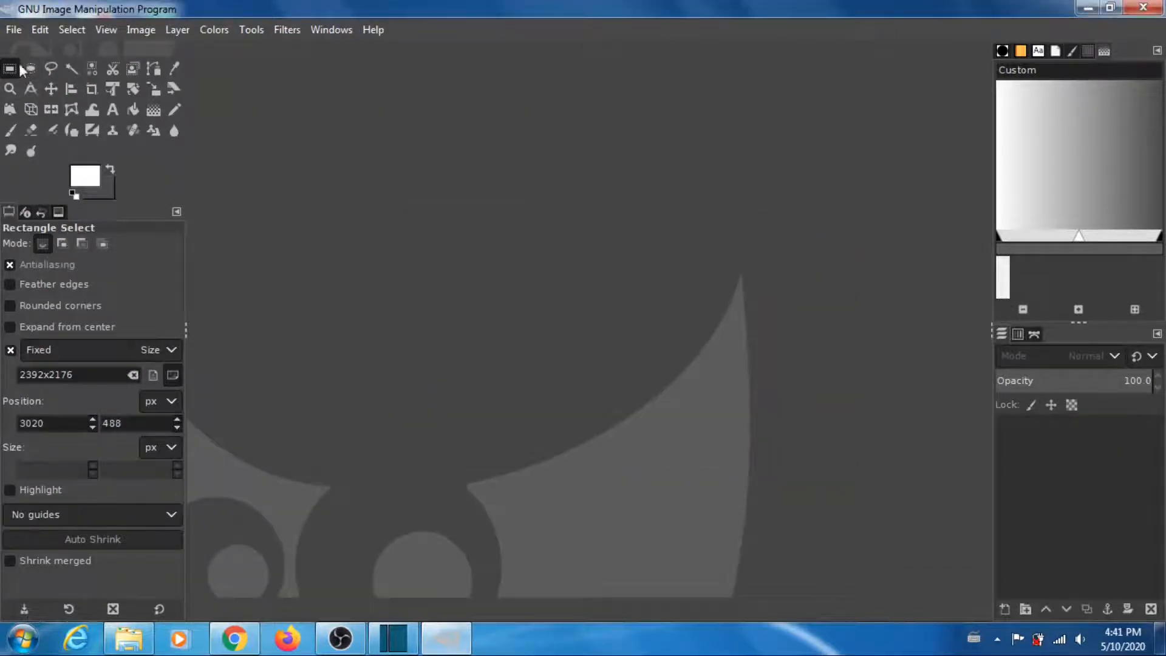
# - Open image_l.png and image_r.png from Downloads together as layers of one image
pyautogui.click(13, 29)
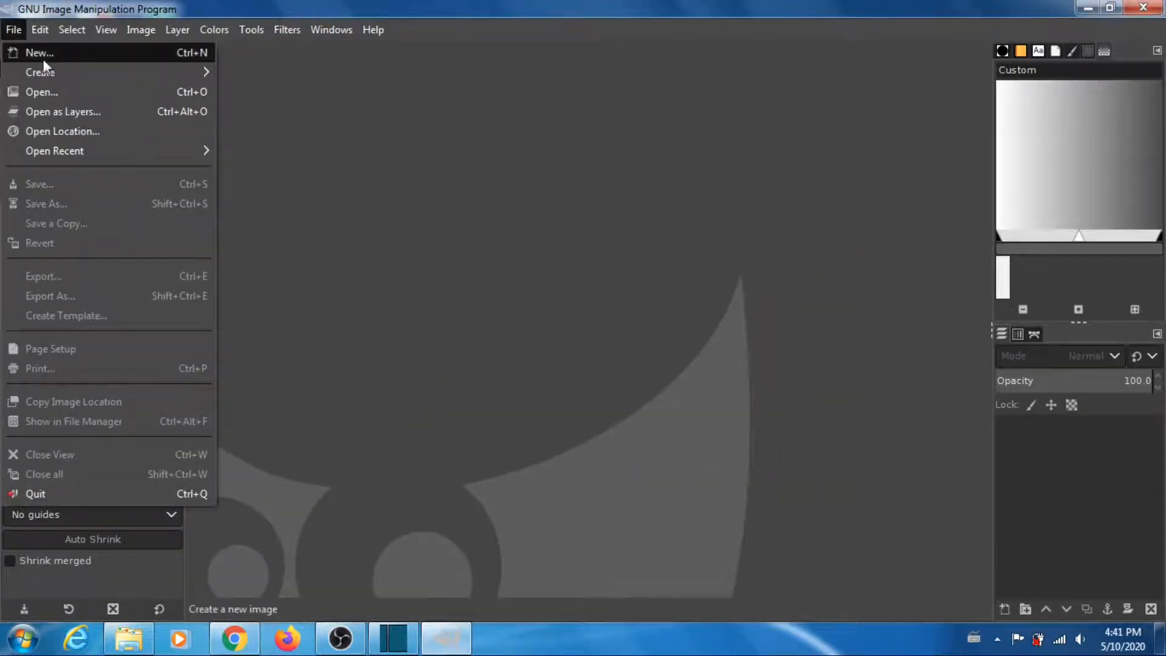
pyautogui.click(61, 111)
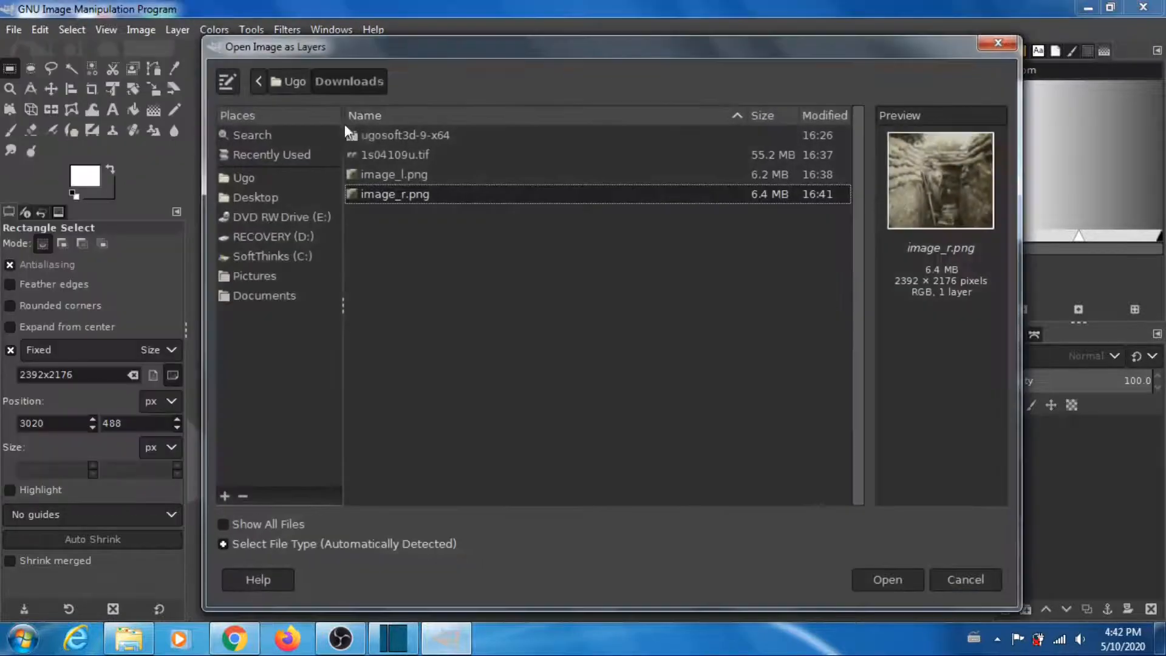
pyautogui.click(408, 175)
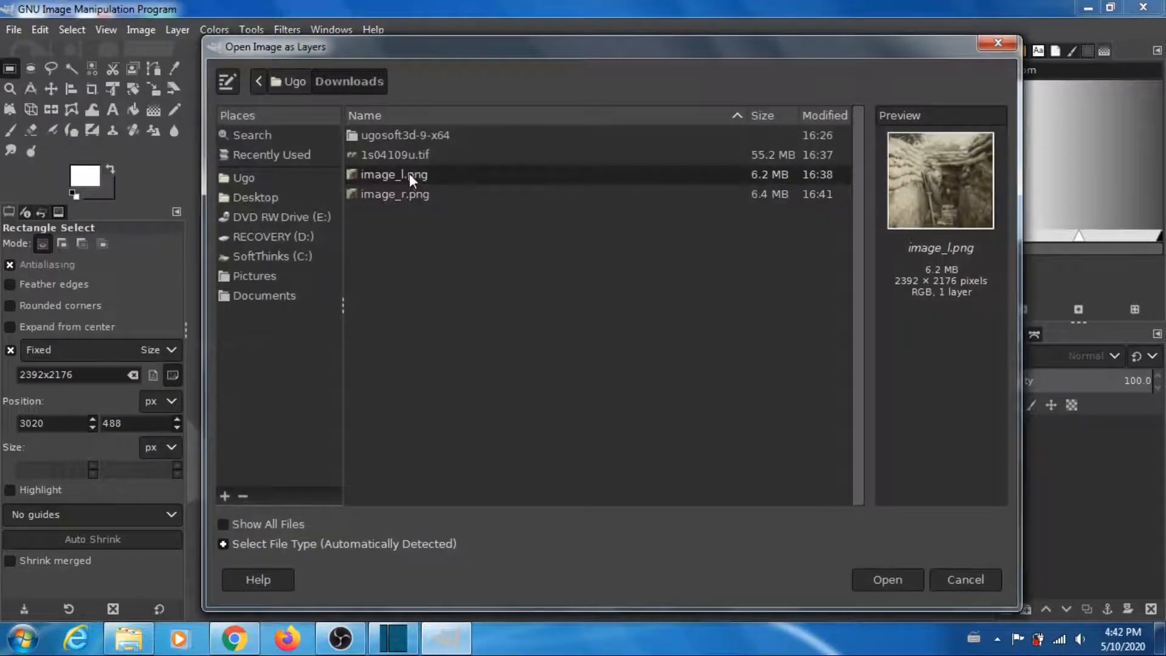
pyautogui.click(415, 195)
pyautogui.click(888, 580)
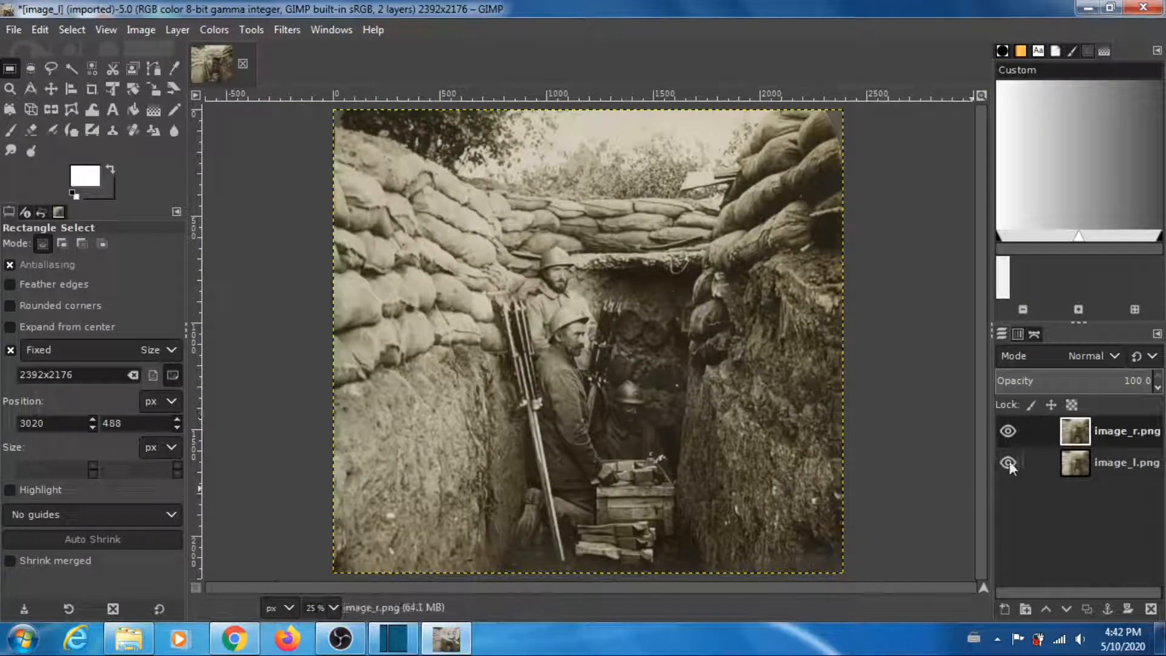
# - View the image at 100% and toggle the image_r.png layer's visibility repeatedly to compare both views around the helmeted soldier
pyautogui.click(114, 29)
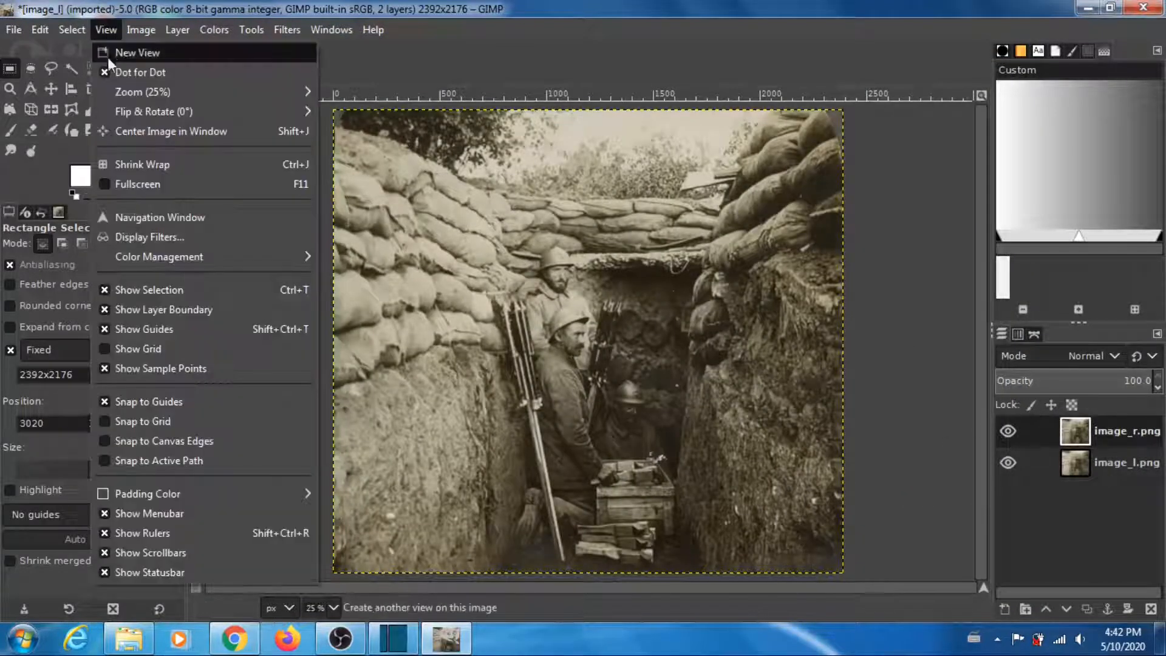
pyautogui.moveTo(288, 91)
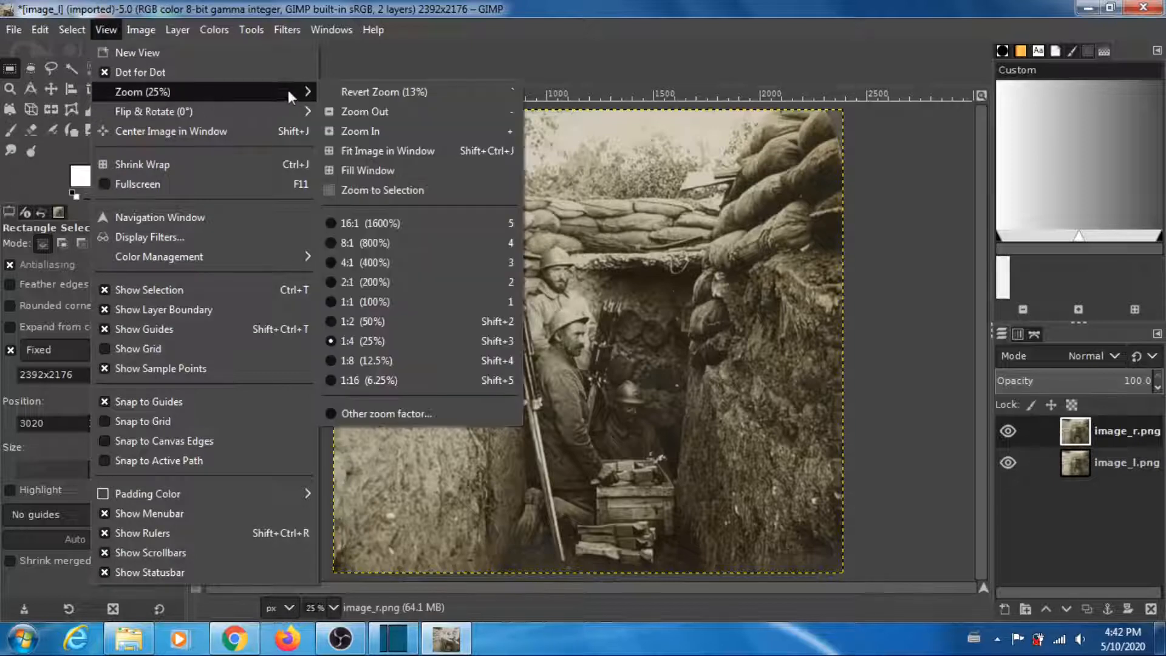
pyautogui.click(364, 301)
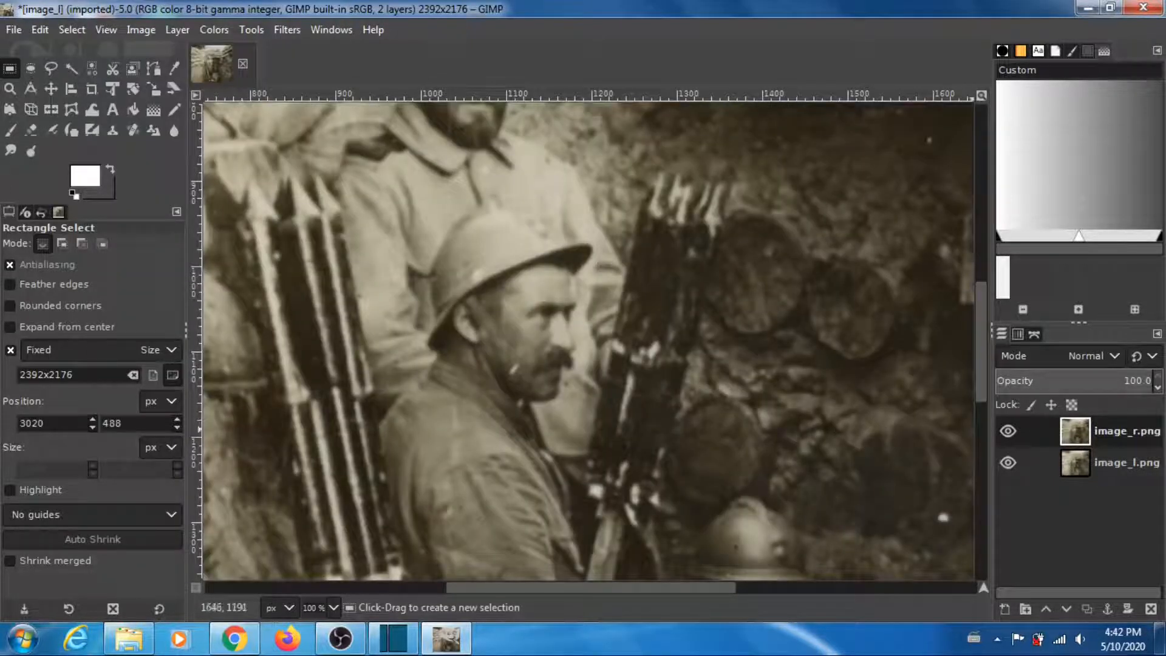
pyautogui.click(1007, 431)
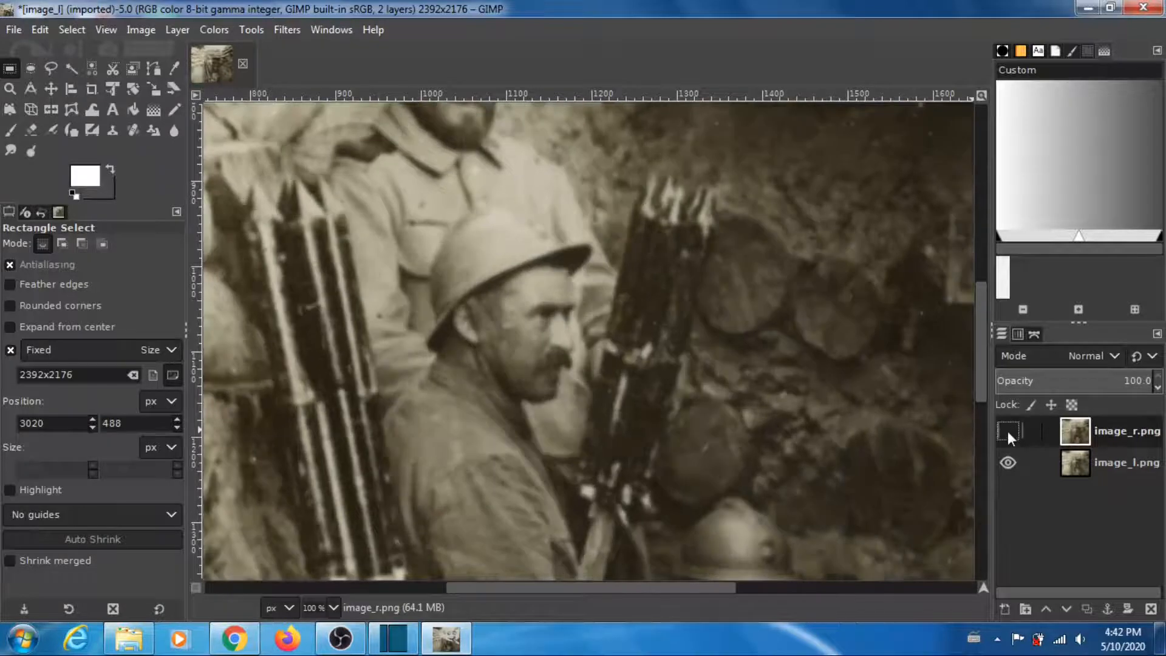
pyautogui.click(1008, 432)
pyautogui.click(1009, 431)
pyautogui.click(1009, 432)
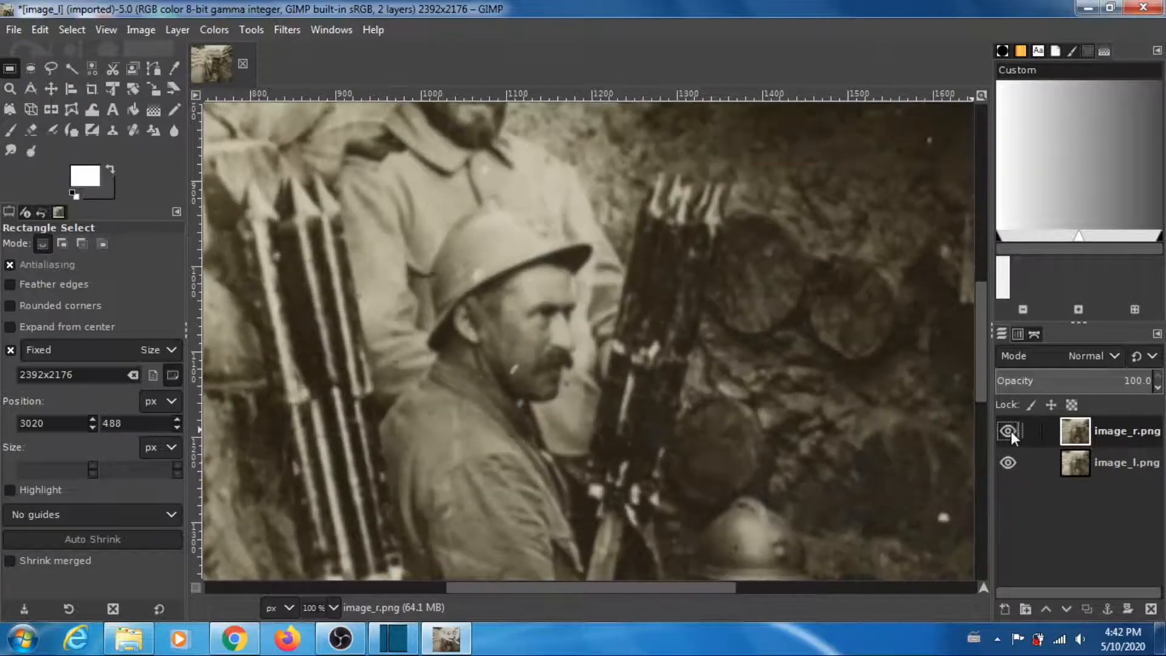
pyautogui.click(1008, 431)
pyautogui.click(1012, 431)
pyautogui.click(1012, 431)
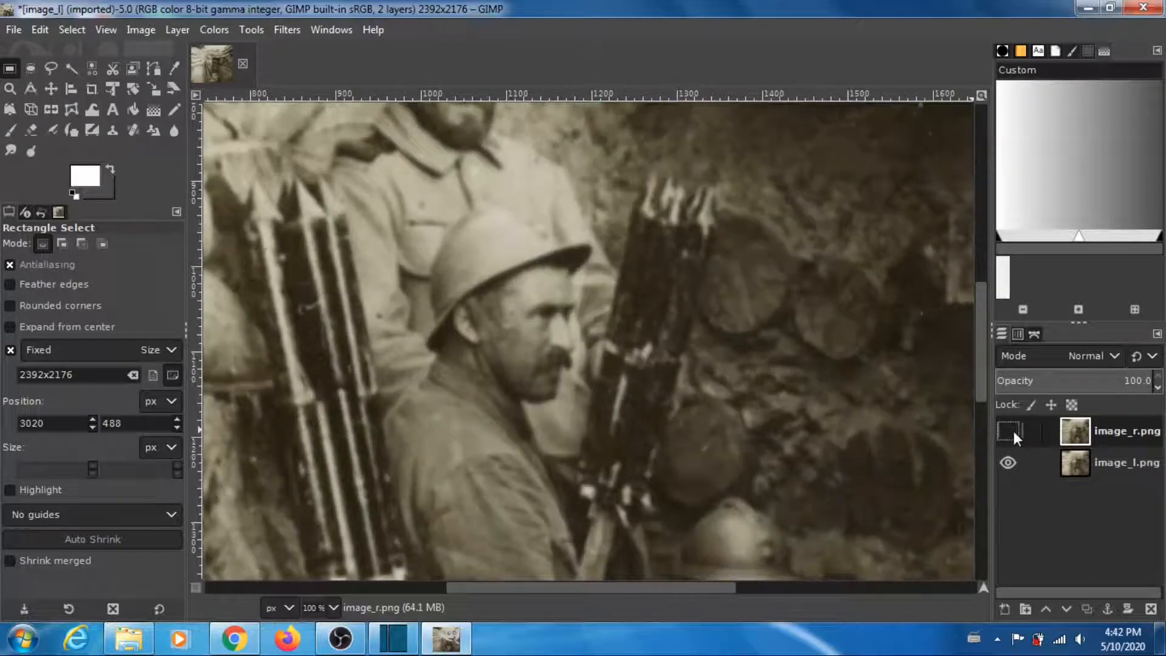
pyautogui.click(1015, 431)
pyautogui.click(1015, 431)
pyautogui.click(1015, 432)
pyautogui.click(1015, 431)
# - Compare the two views around the sandbags left of the soldiers by toggling the image_r.png layer's visibility
pyautogui.moveTo(712, 587); pyautogui.dragTo(562, 593)
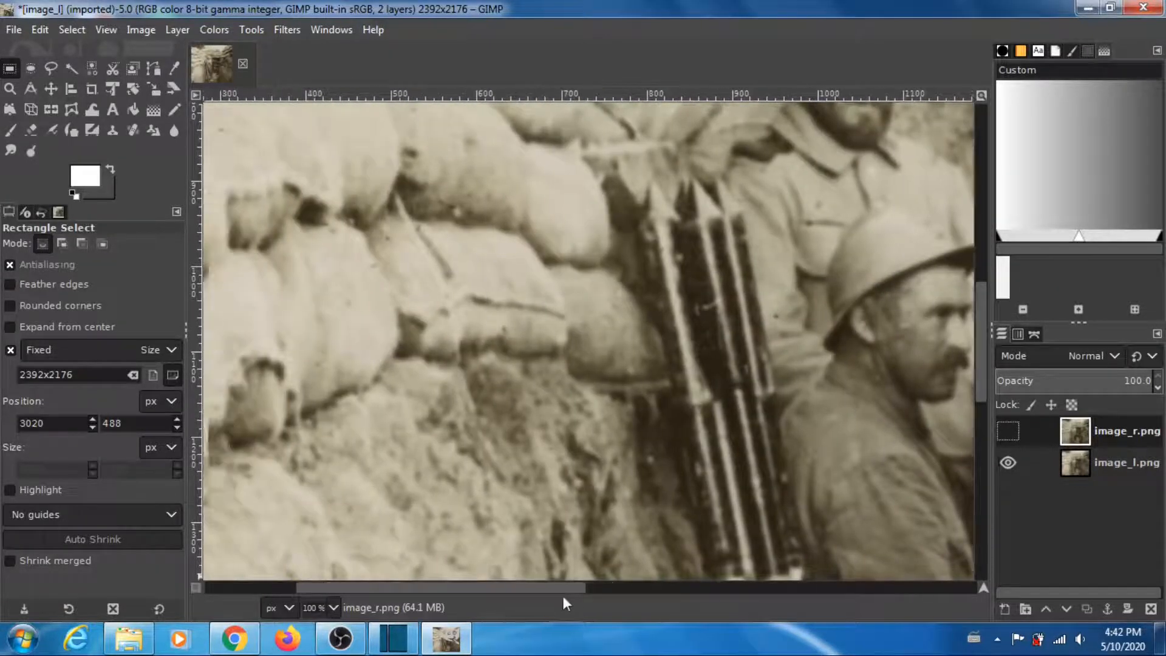
pyautogui.click(1008, 431)
pyautogui.click(1008, 432)
pyautogui.click(1009, 431)
pyautogui.click(1009, 431)
pyautogui.click(1008, 431)
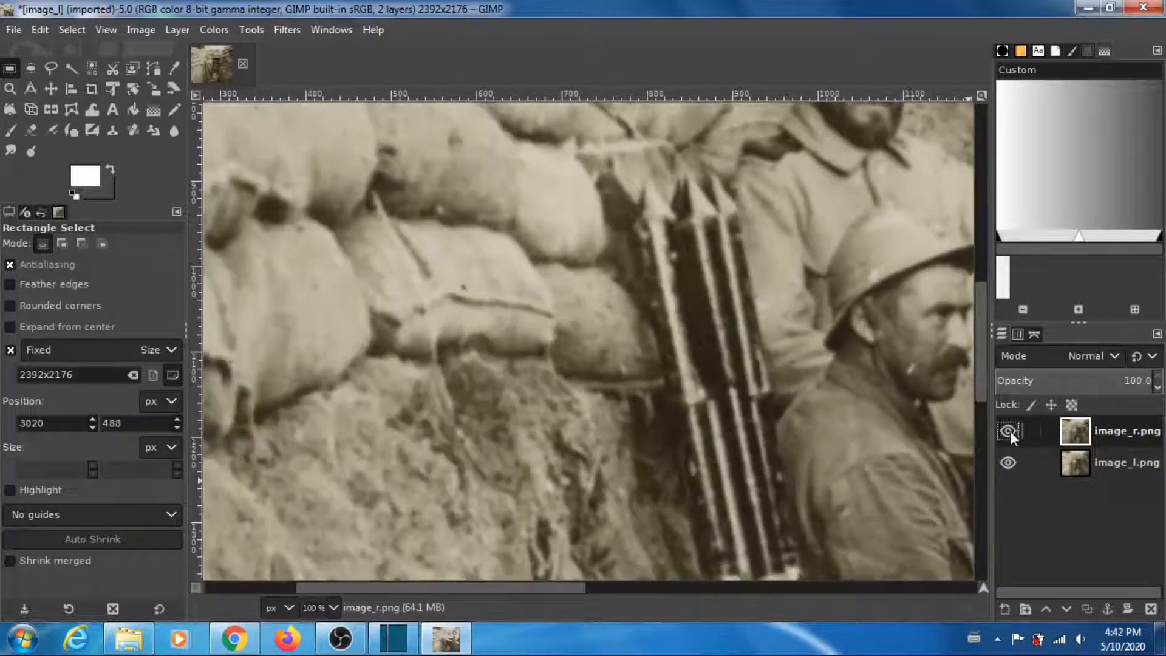
# - Recheck the offset between the two views at the soldier and the logs behind him by toggling the image_r.png layer
pyautogui.moveTo(440, 587); pyautogui.dragTo(606, 565)
pyautogui.click(1008, 431)
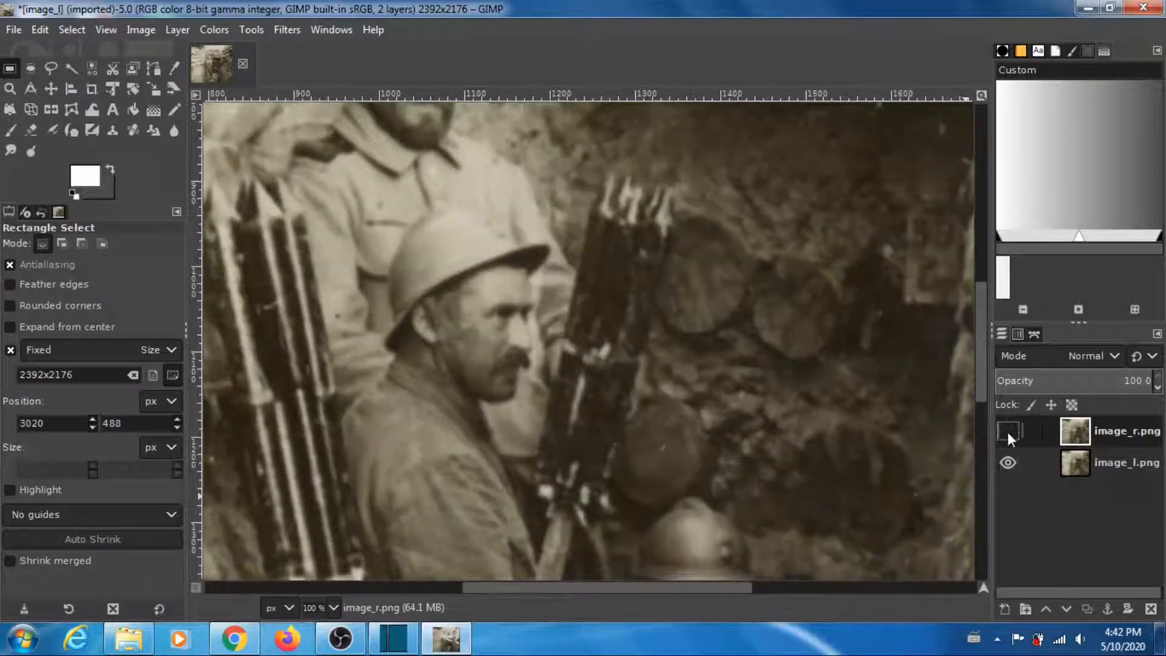
pyautogui.click(1008, 431)
pyautogui.click(1007, 432)
pyautogui.click(1008, 432)
pyautogui.click(1007, 432)
# - Compare the two views along the trench wall right of the soldiers by hiding and showing the image_r.png layer
pyautogui.moveTo(538, 587); pyautogui.dragTo(701, 586)
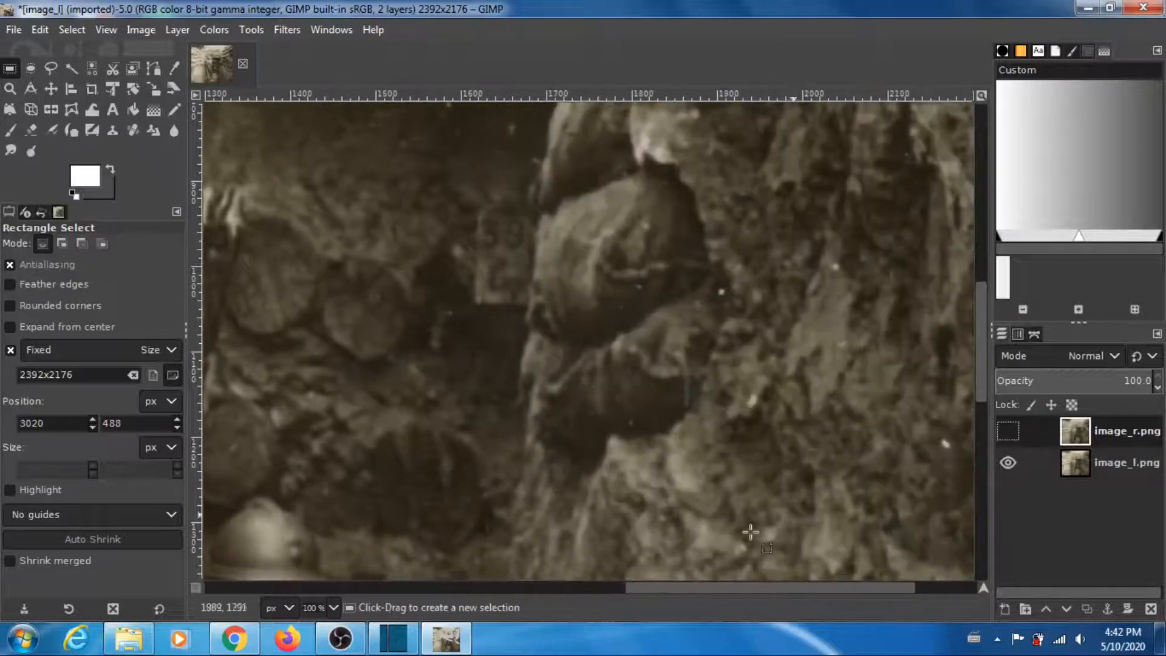
pyautogui.click(1005, 432)
pyautogui.click(1005, 432)
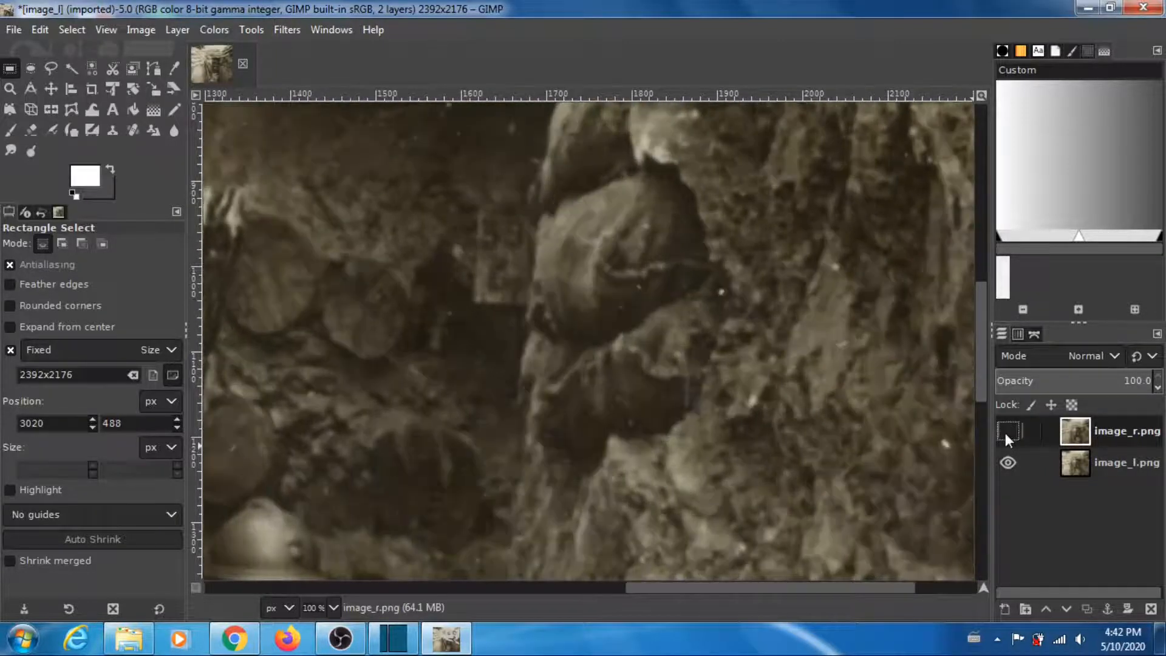
pyautogui.click(1005, 432)
pyautogui.click(1005, 432)
pyautogui.click(1005, 433)
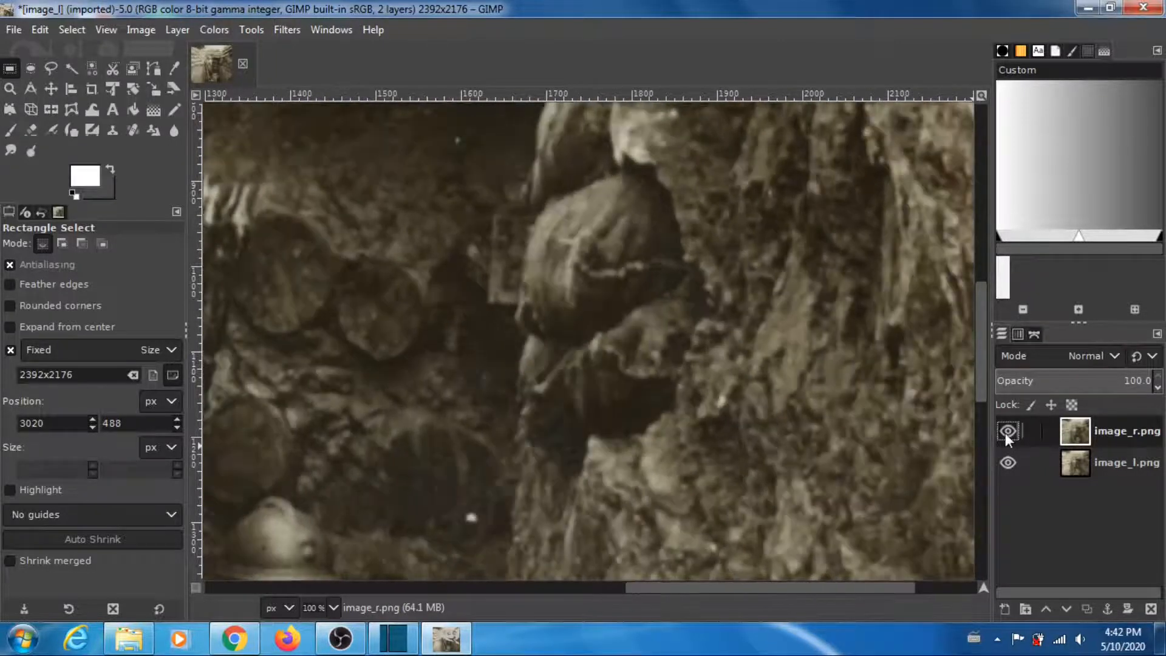
# - Return to the soldier and the bundled rifles and compare their alignment in both views by toggling the image_r.png layer
pyautogui.moveTo(648, 592); pyautogui.dragTo(410, 585)
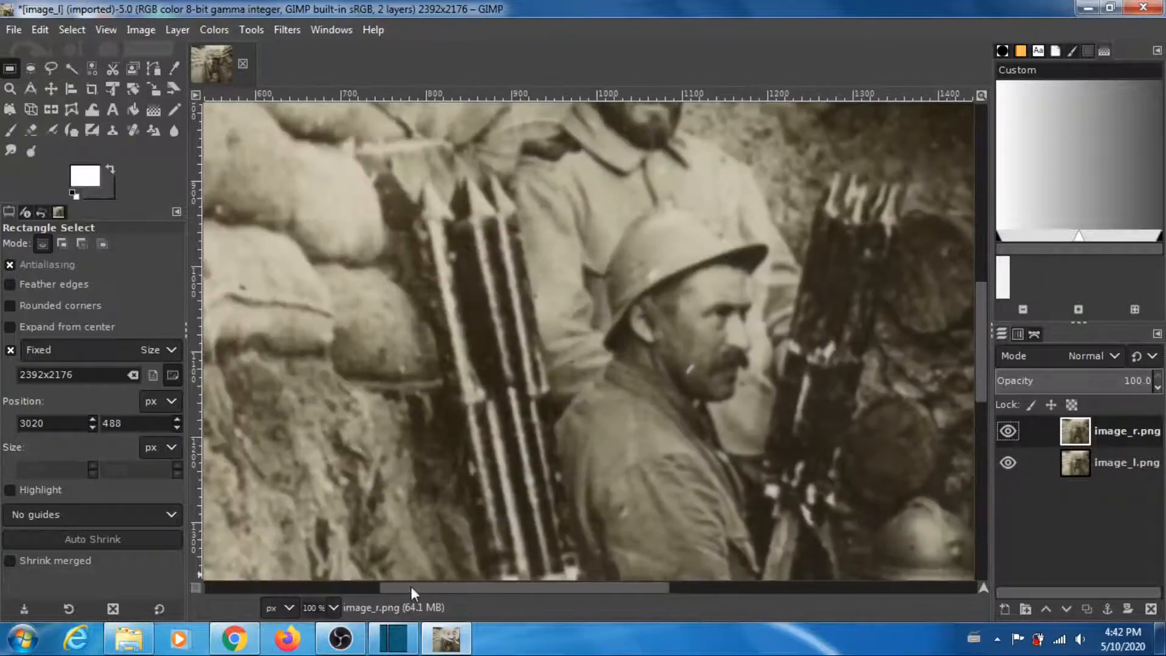
pyautogui.click(1006, 431)
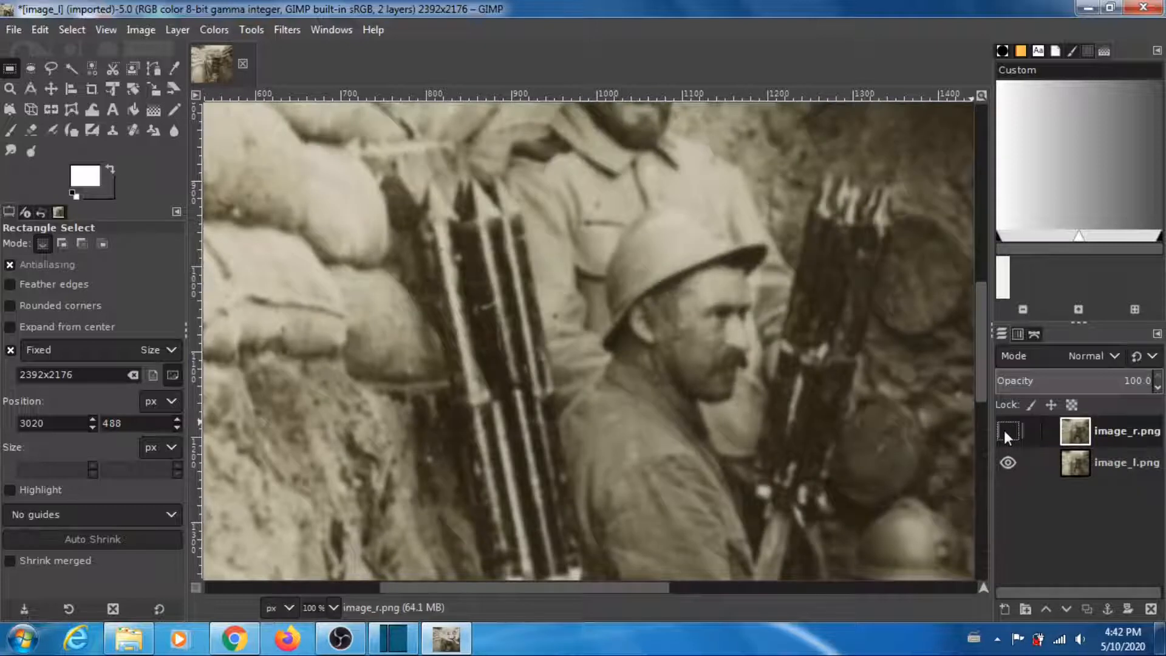
pyautogui.click(1005, 431)
pyautogui.click(1005, 431)
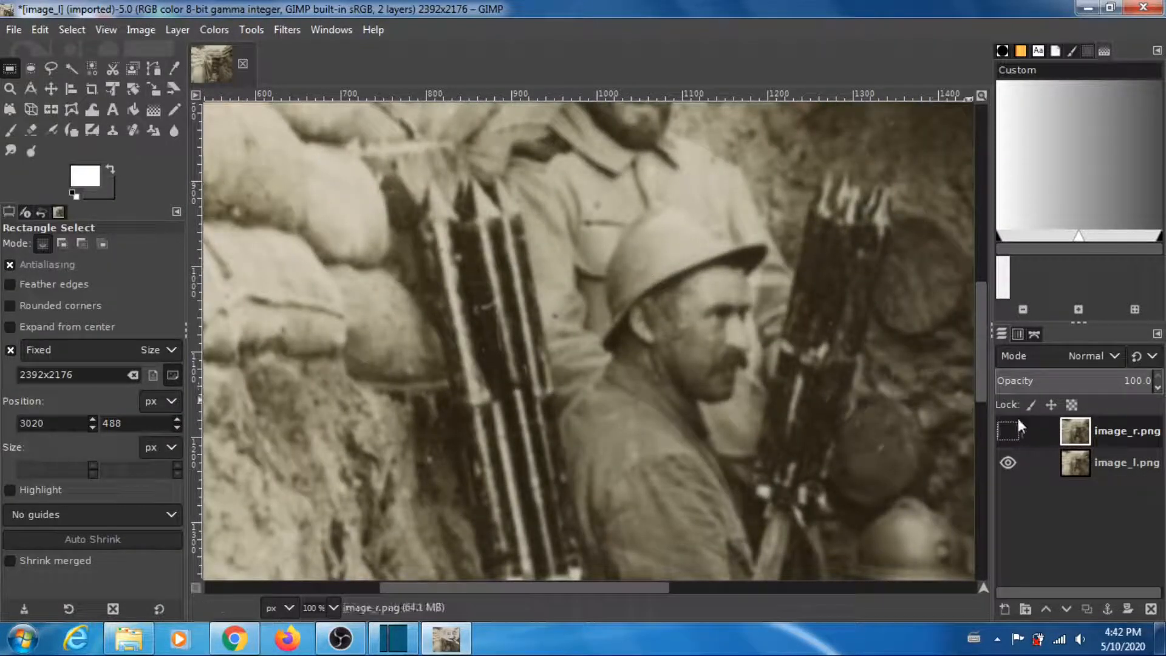
# - Sharpen the image_l.png layer with Unsharp Mask at radius 3, amount 0.5 and threshold 0
pyautogui.click(1126, 465)
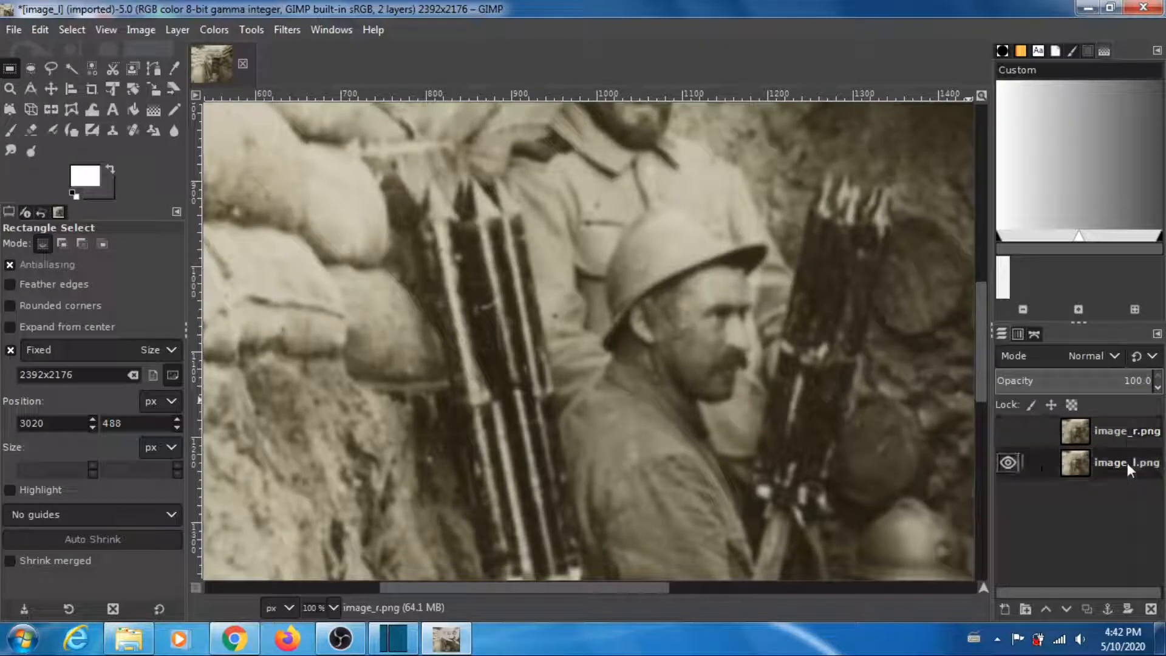
pyautogui.click(288, 30)
pyautogui.moveTo(358, 144)
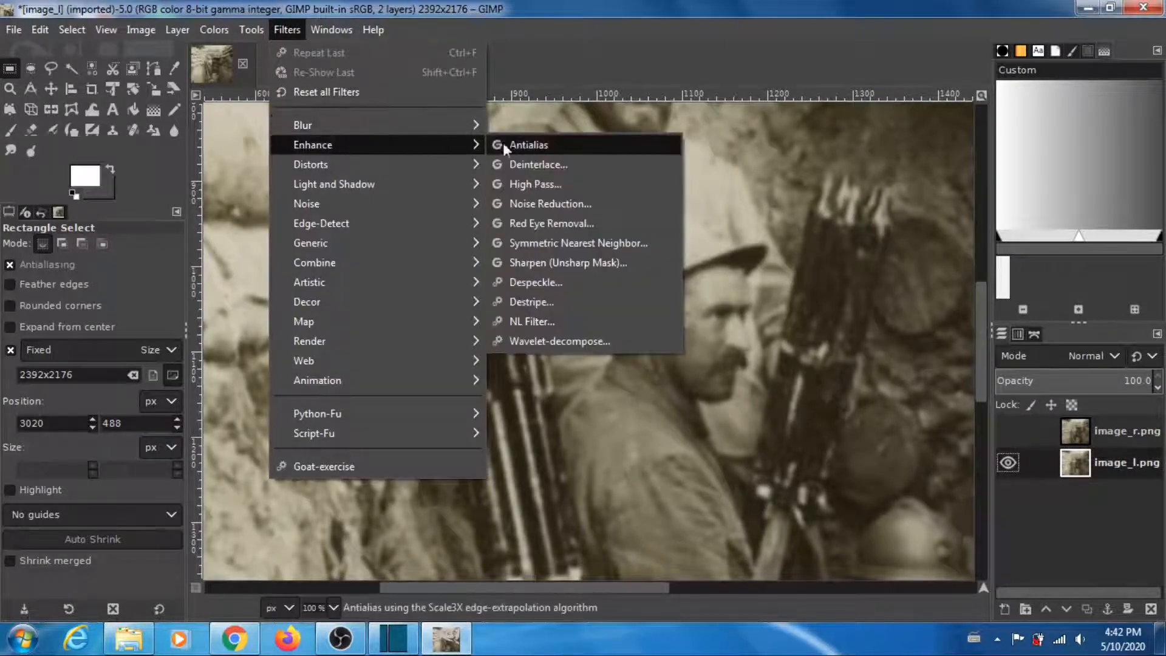
pyautogui.click(581, 264)
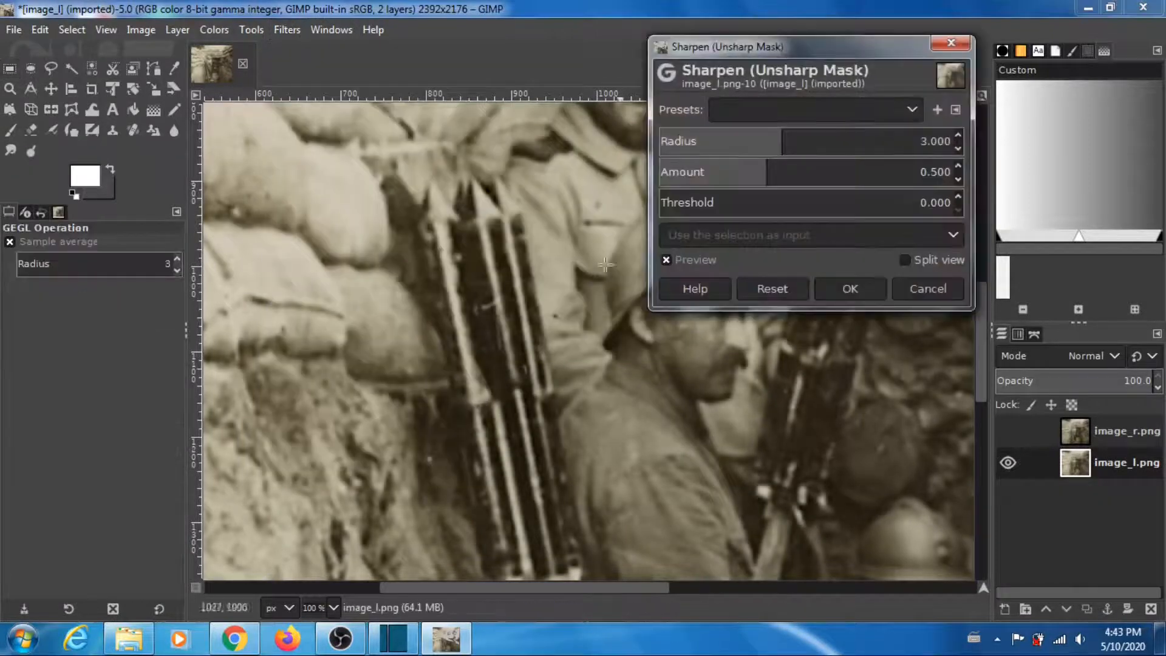
pyautogui.click(850, 292)
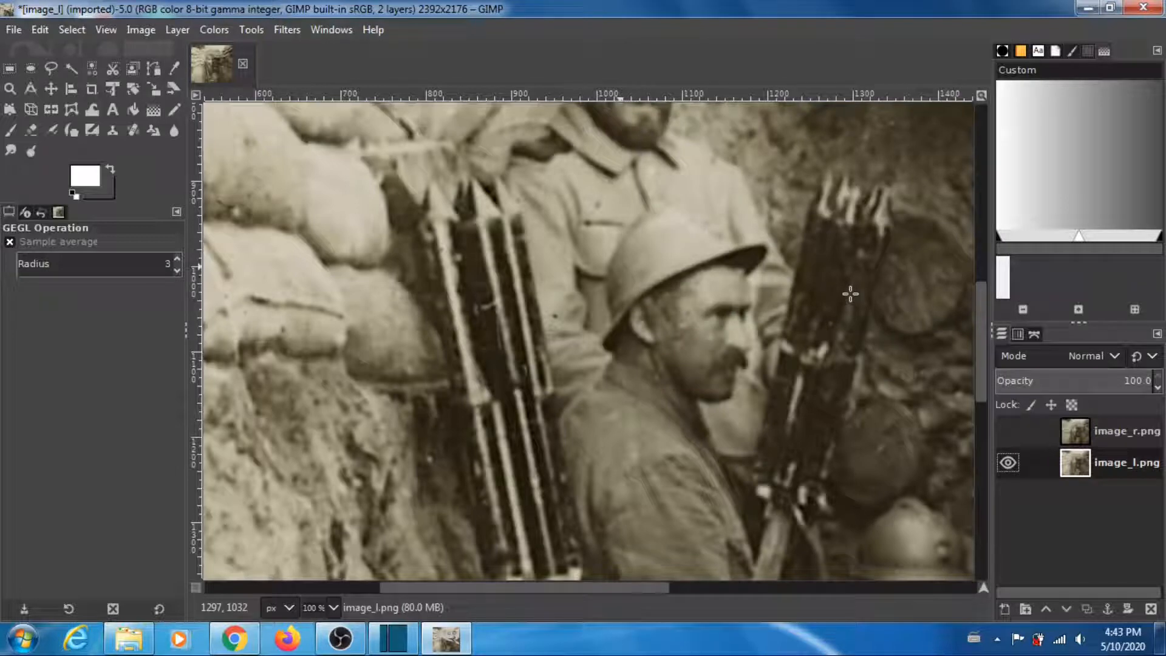
# - Apply a second Unsharp Mask pass to the image_l.png layer with radius 3, amount 0.5 and threshold 0
pyautogui.click(289, 29)
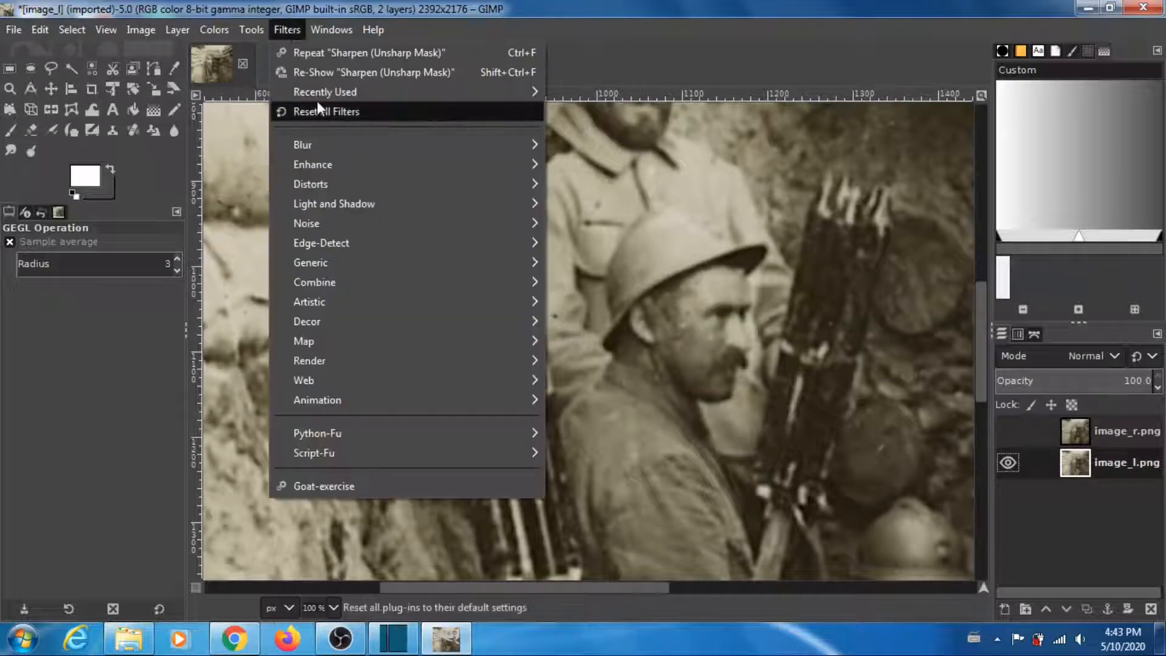
pyautogui.moveTo(538, 164)
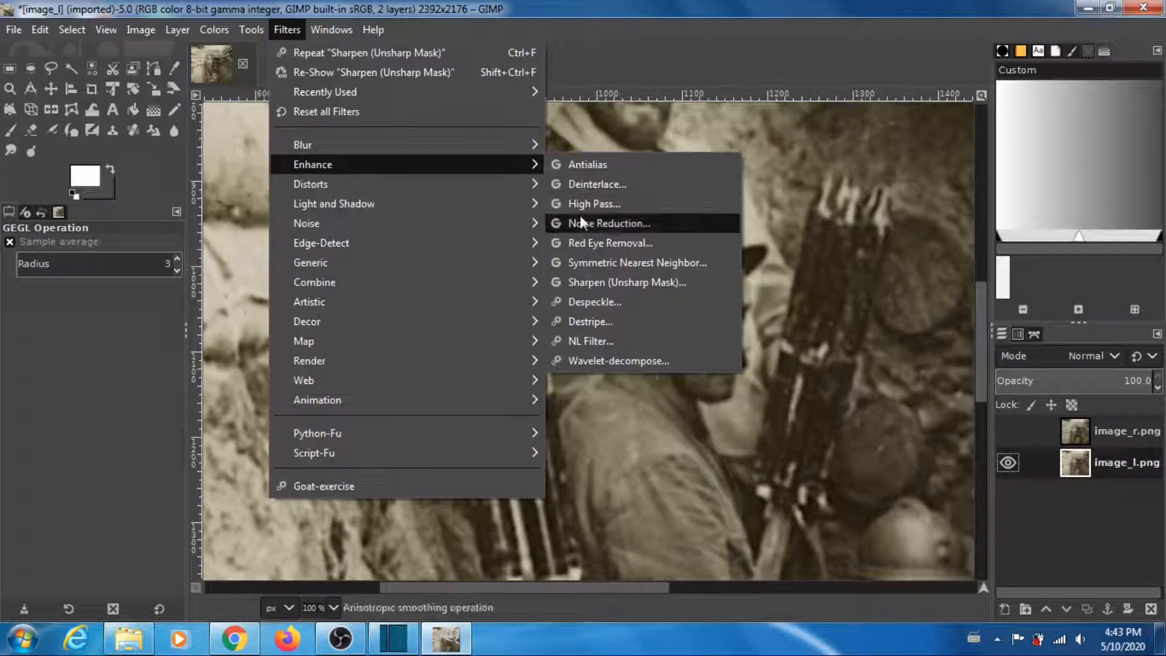
pyautogui.click(610, 281)
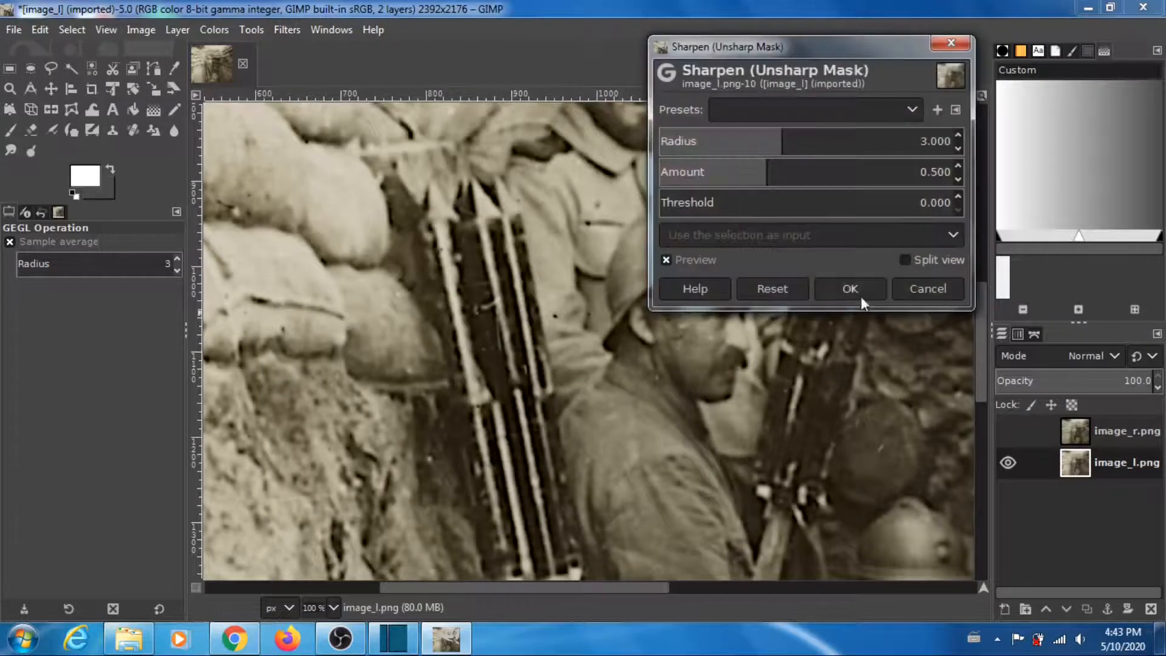
pyautogui.click(855, 289)
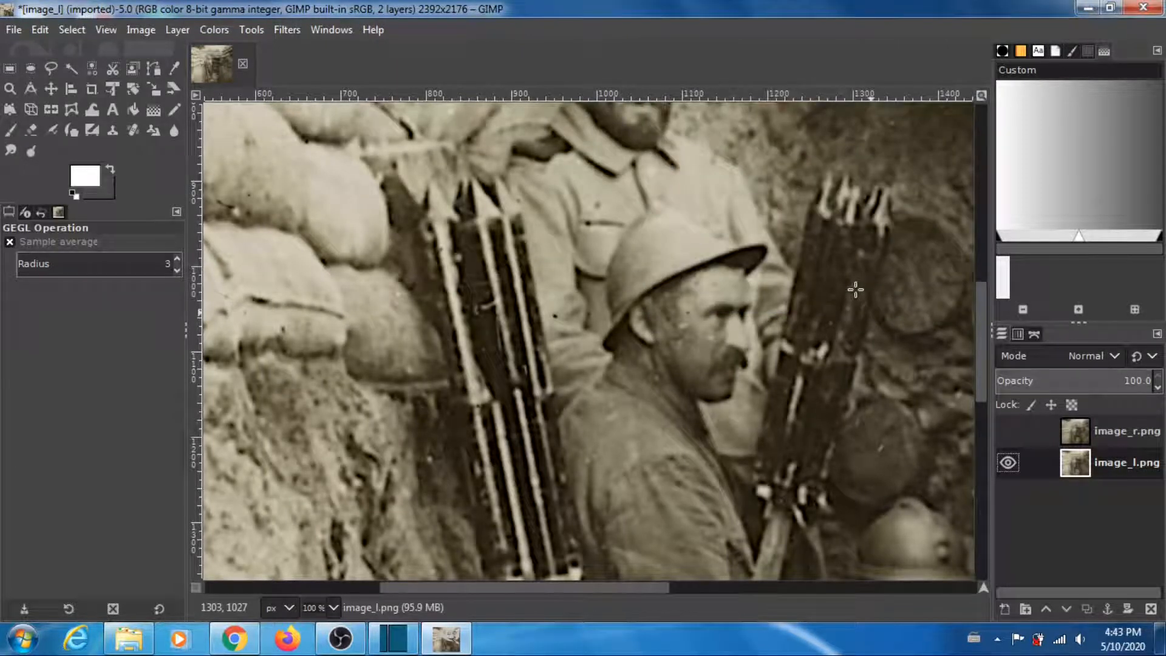
# - Compare the sharpness of the left and right views by toggling the image_r.png layer's visibility
pyautogui.click(1006, 432)
pyautogui.click(1006, 432)
pyautogui.click(1006, 432)
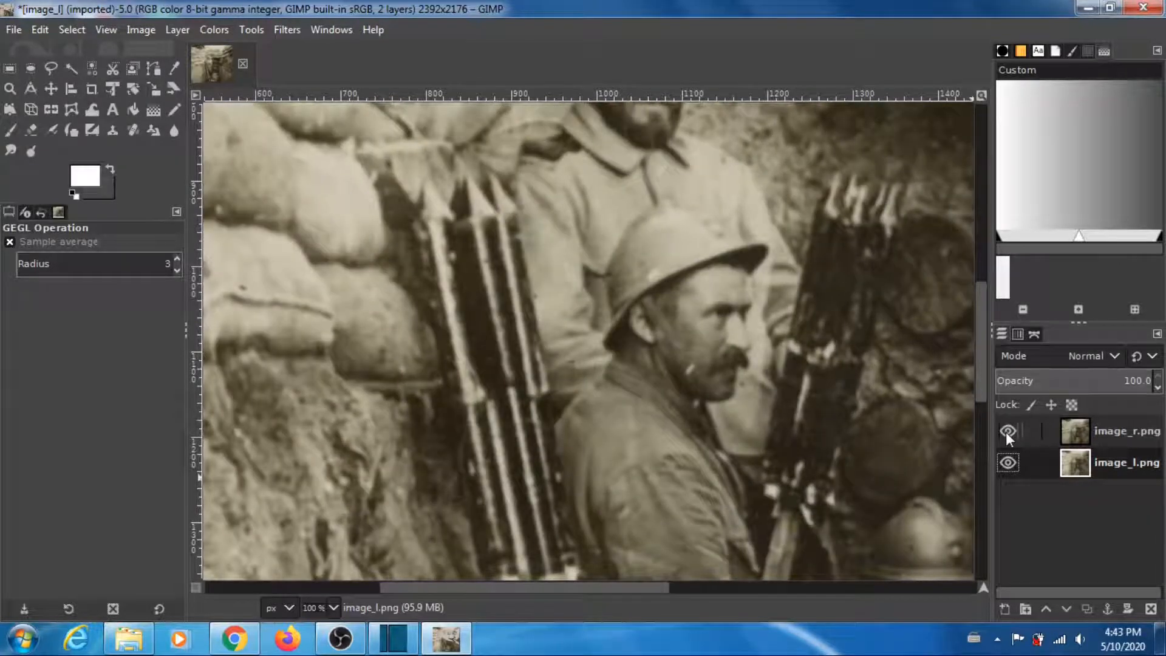
pyautogui.click(1007, 432)
pyautogui.click(1007, 431)
pyautogui.click(1007, 432)
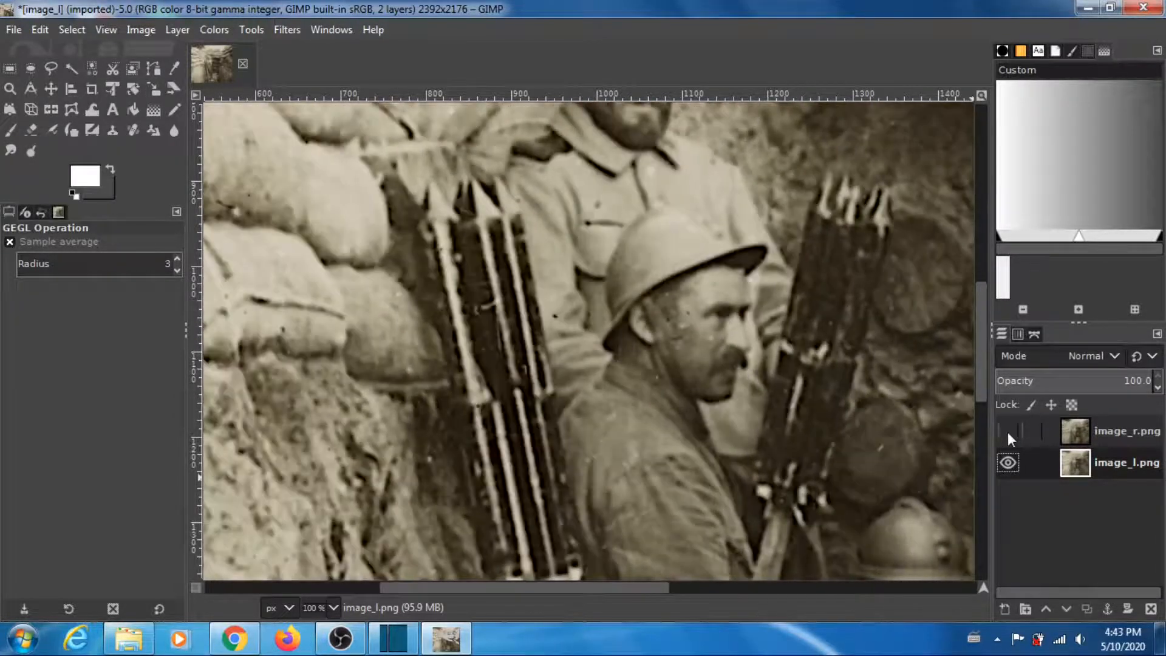
# - Show the image_r.png layer and sharpen it with Unsharp Mask at radius 3, amount 0.5 and threshold 0
pyautogui.click(1008, 432)
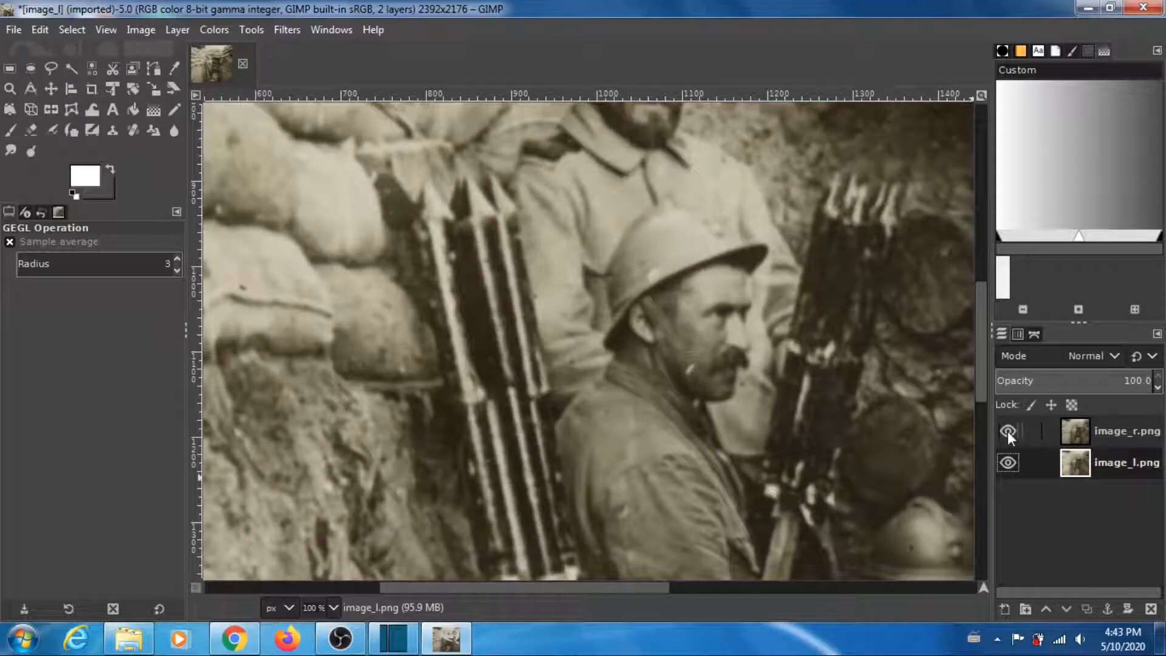
pyautogui.click(1116, 430)
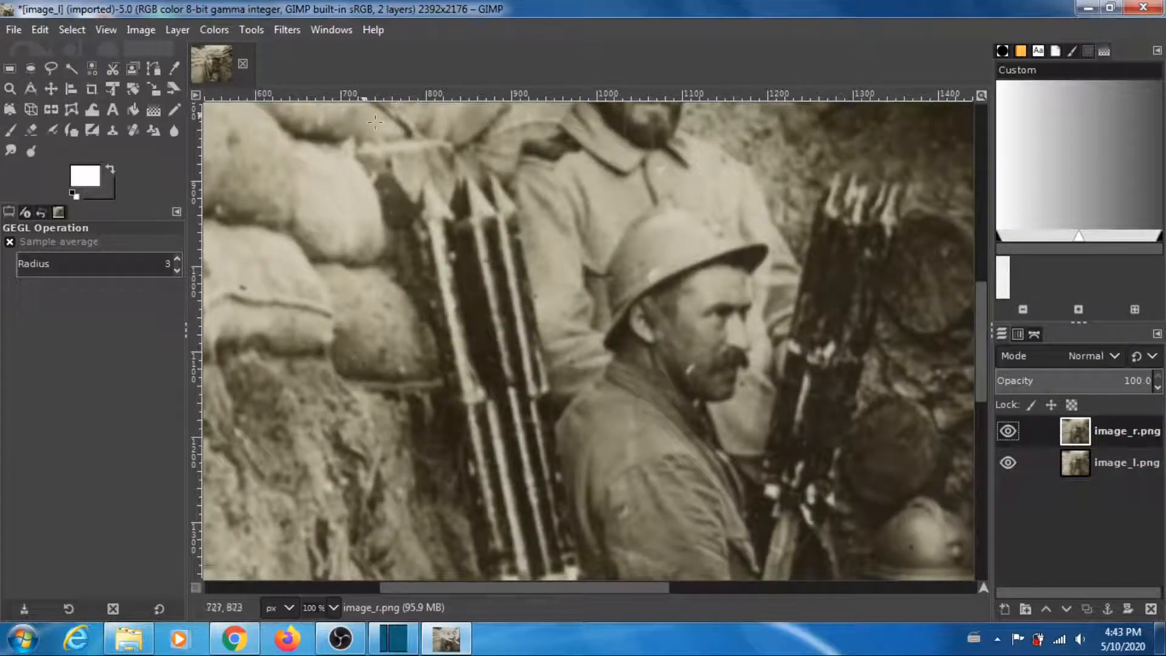
pyautogui.click(285, 31)
pyautogui.moveTo(515, 167)
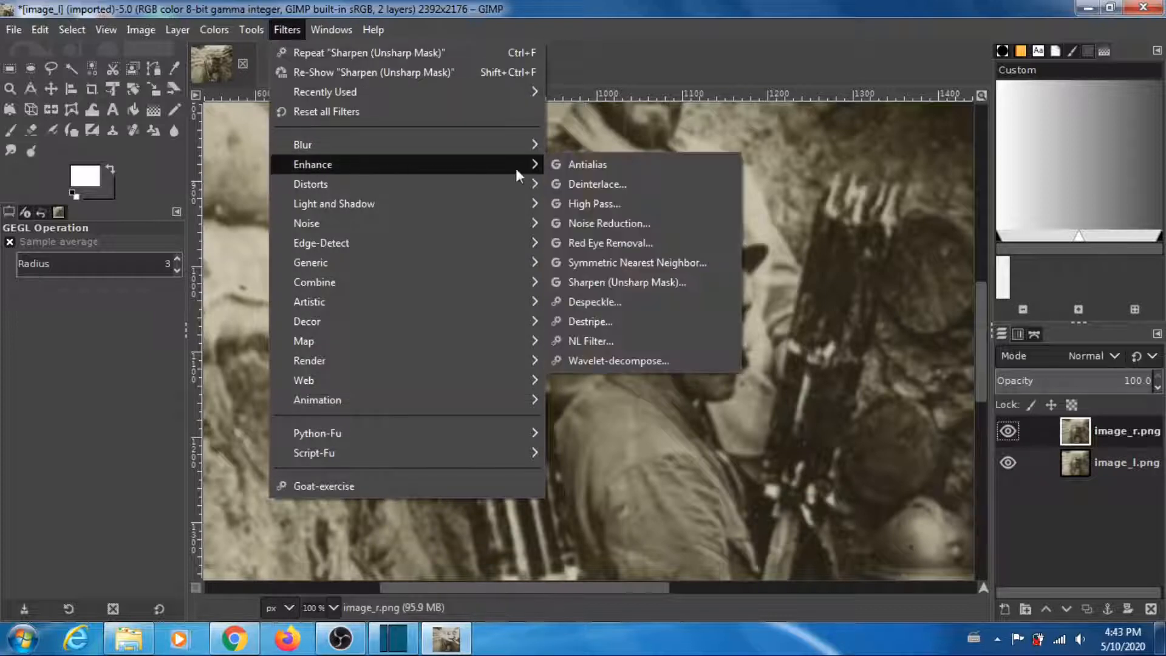
pyautogui.click(621, 283)
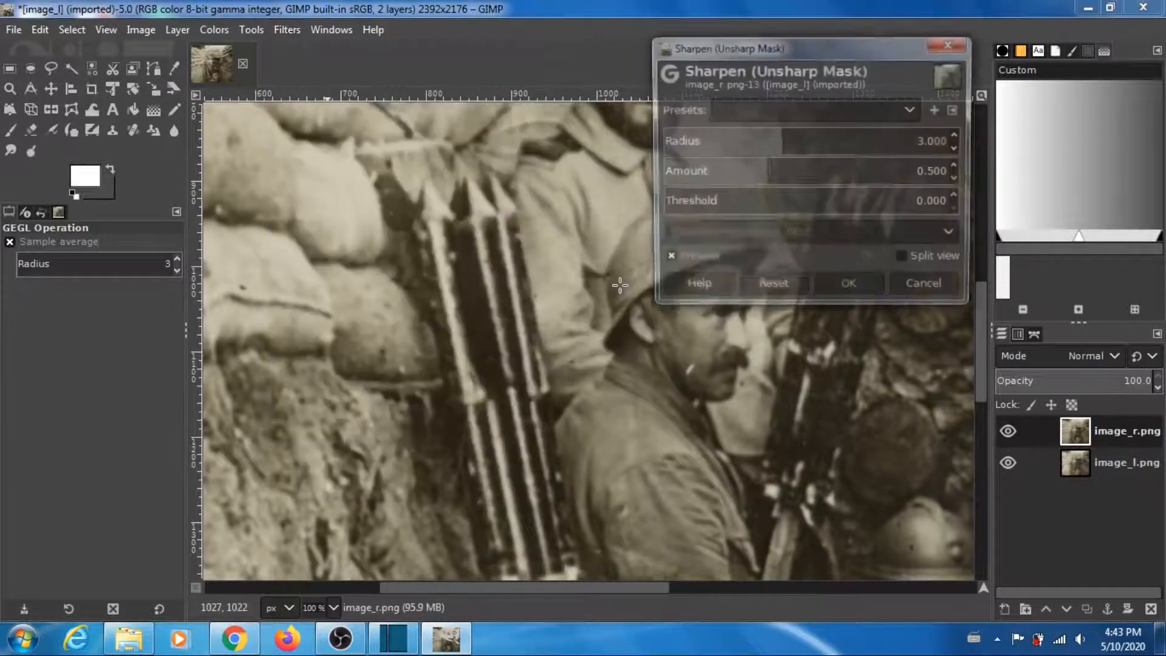
pyautogui.click(844, 289)
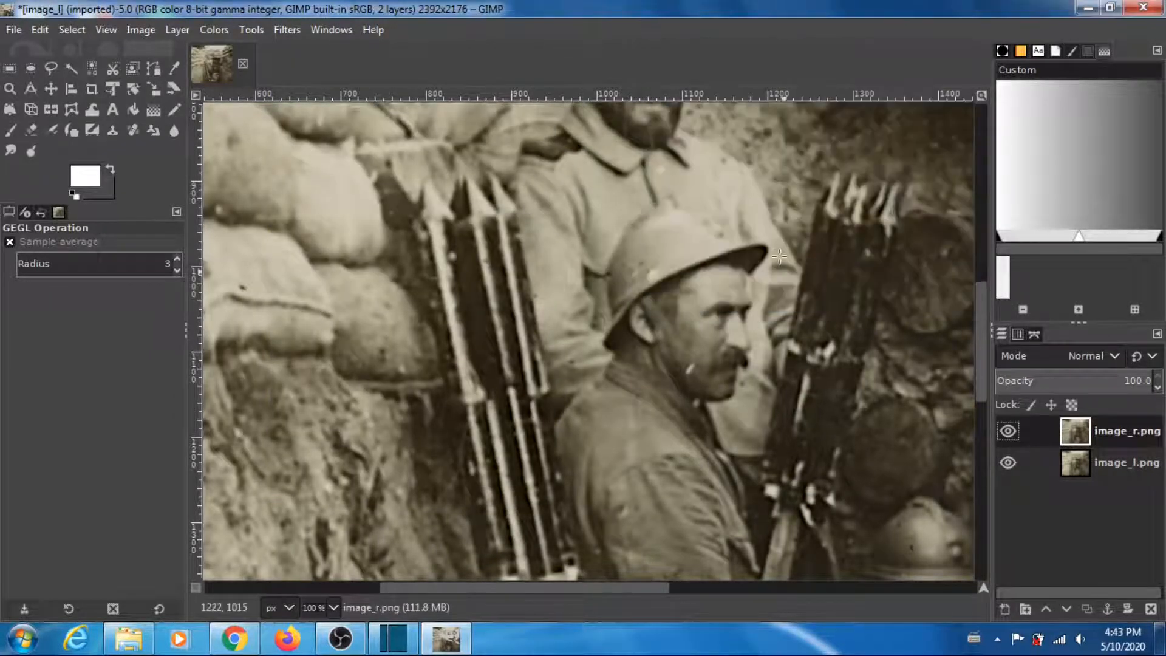
# - Compare the two sharpened views around the soldier and rifles by repeatedly hiding and showing the image_r.png layer
pyautogui.click(1009, 431)
pyautogui.click(1013, 434)
pyautogui.click(1013, 434)
pyautogui.click(1015, 436)
pyautogui.click(1014, 436)
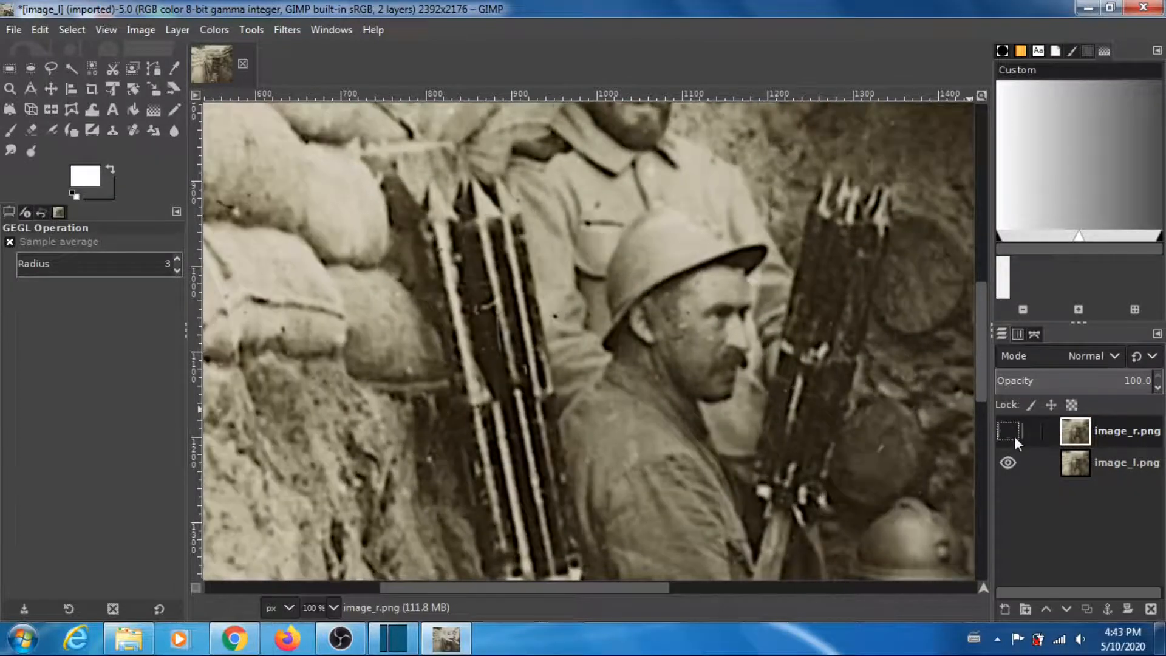
pyautogui.click(1015, 436)
pyautogui.click(1014, 437)
pyautogui.click(1014, 436)
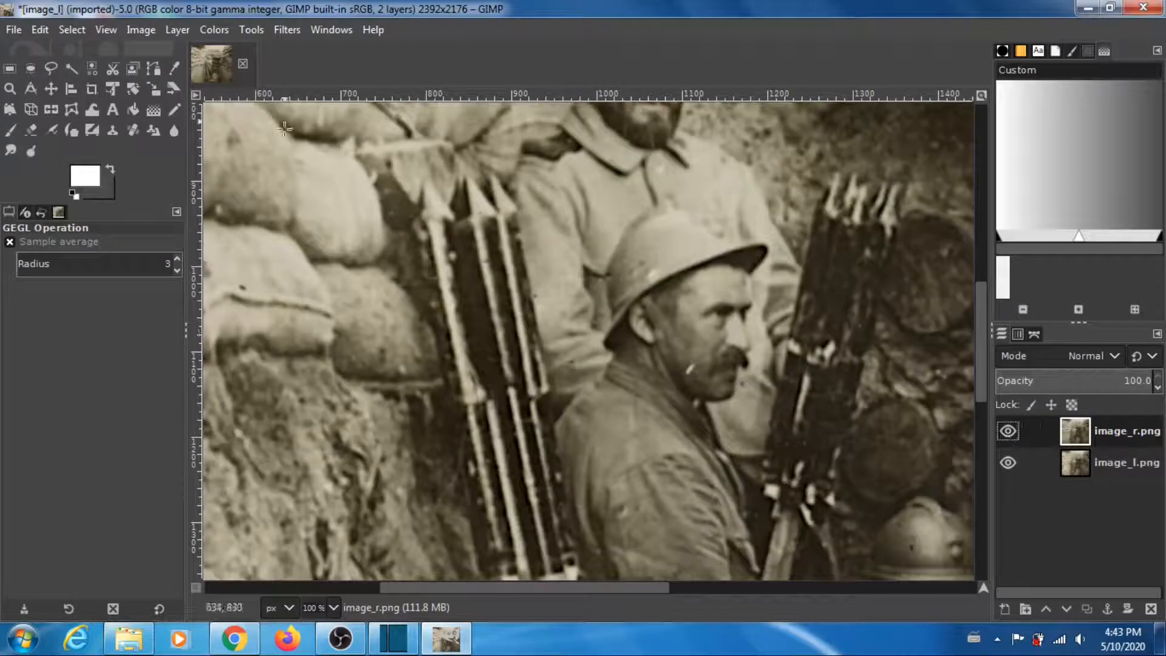
# - Apply the Despeckle filter to the image_r.png layer
pyautogui.click(286, 31)
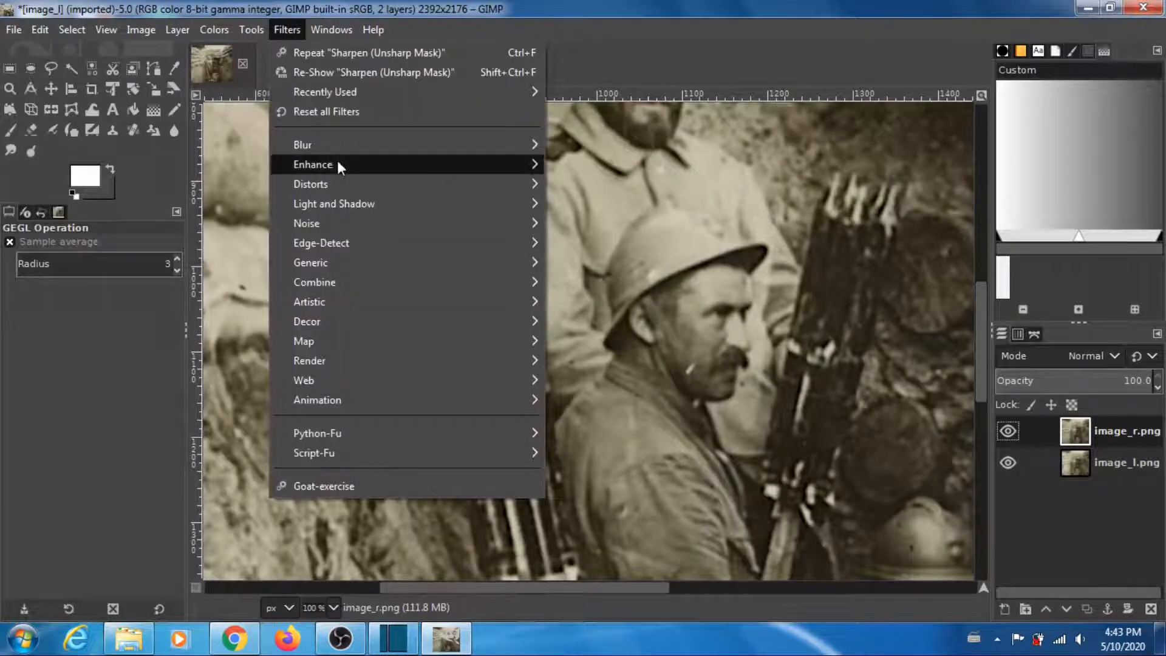
pyautogui.moveTo(517, 159)
pyautogui.click(599, 300)
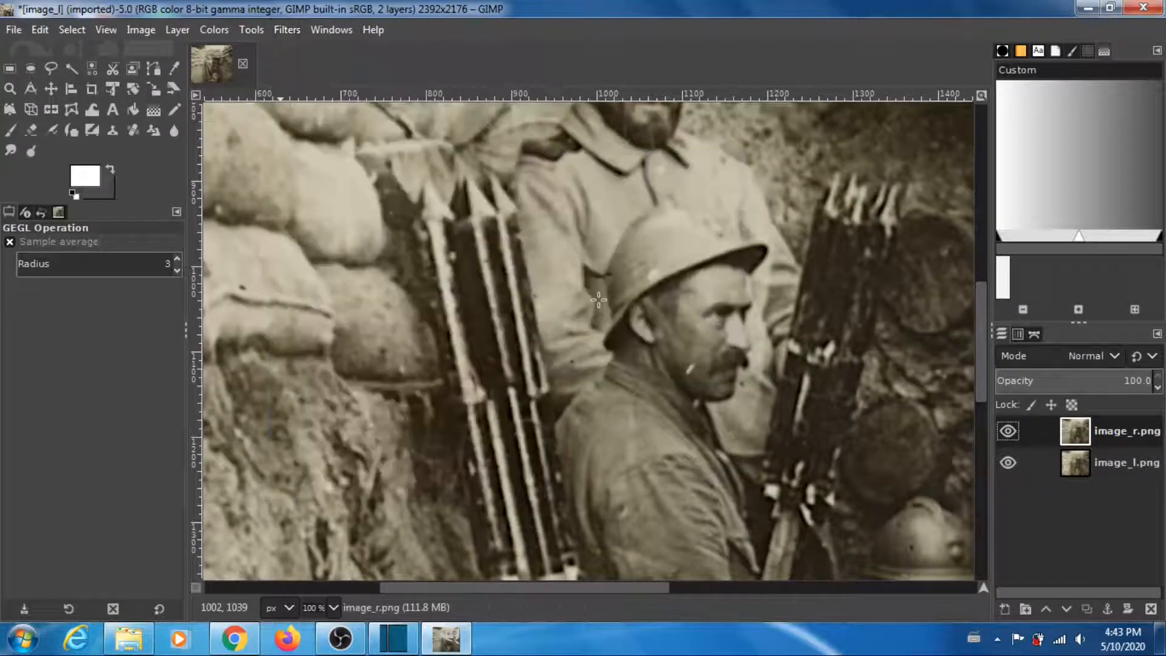
pyautogui.click(587, 534)
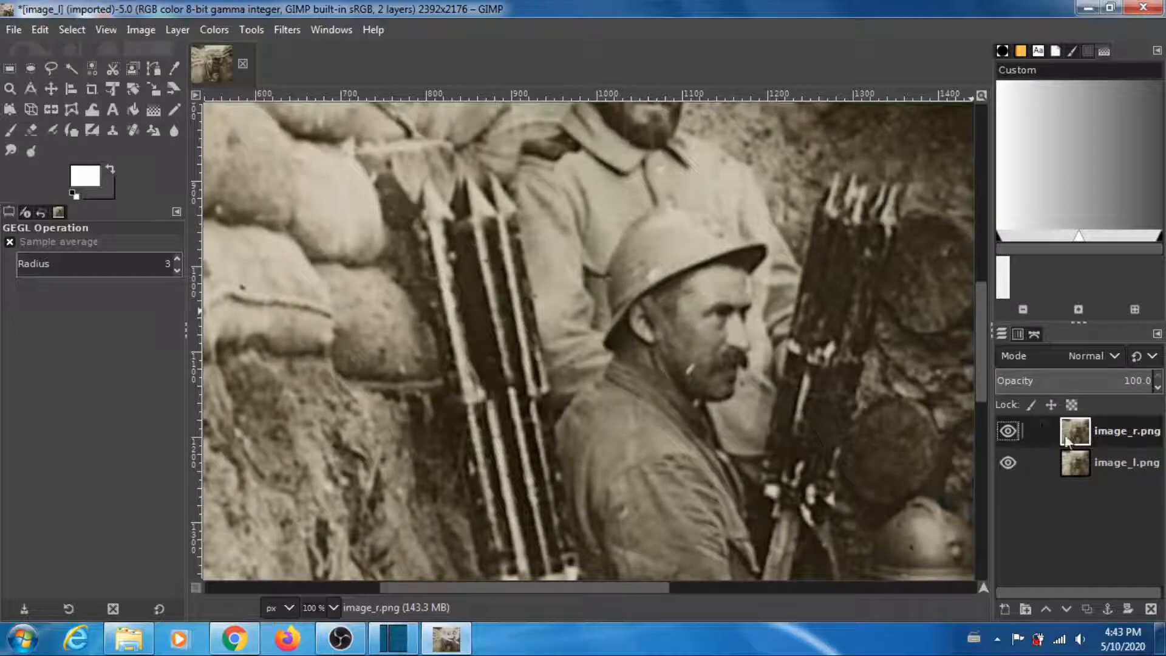
# - Hide the image_r.png layer and apply the Despeckle filter to the image_l.png layer
pyautogui.click(1008, 430)
pyautogui.click(1121, 463)
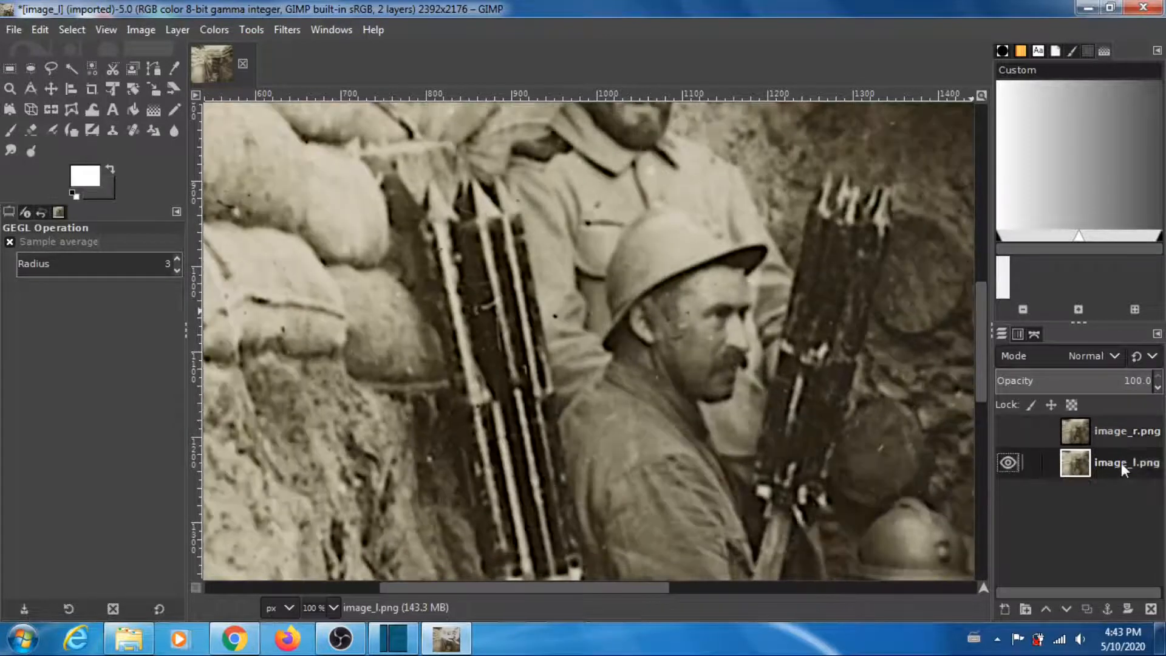
pyautogui.click(288, 29)
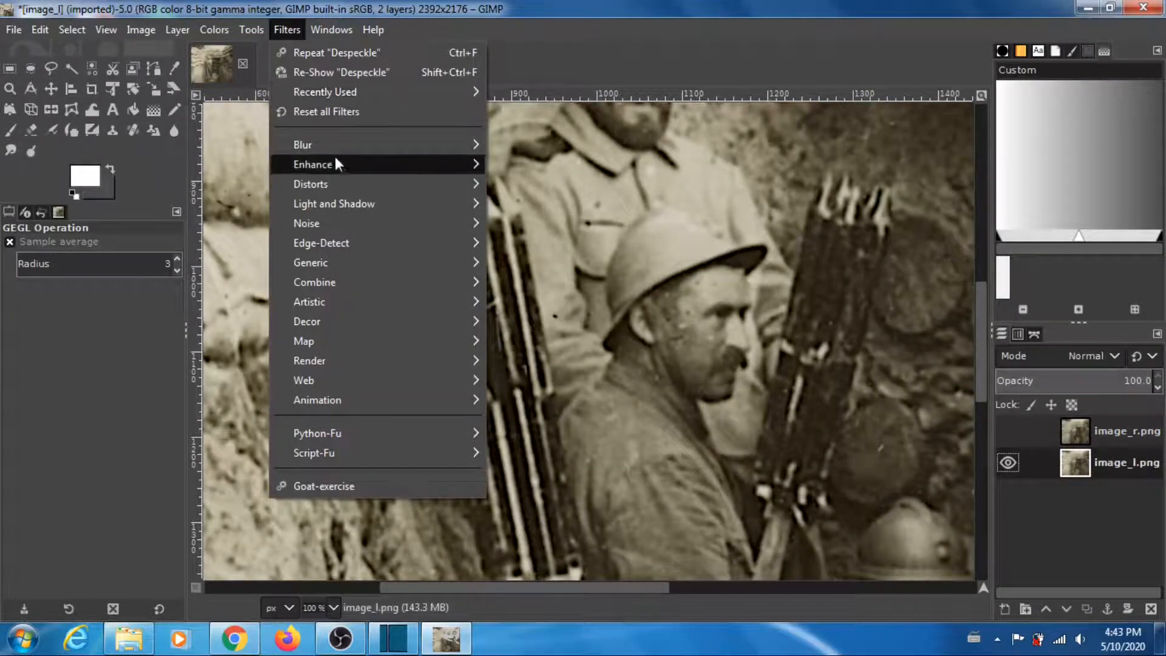
pyautogui.moveTo(443, 164)
pyautogui.click(540, 300)
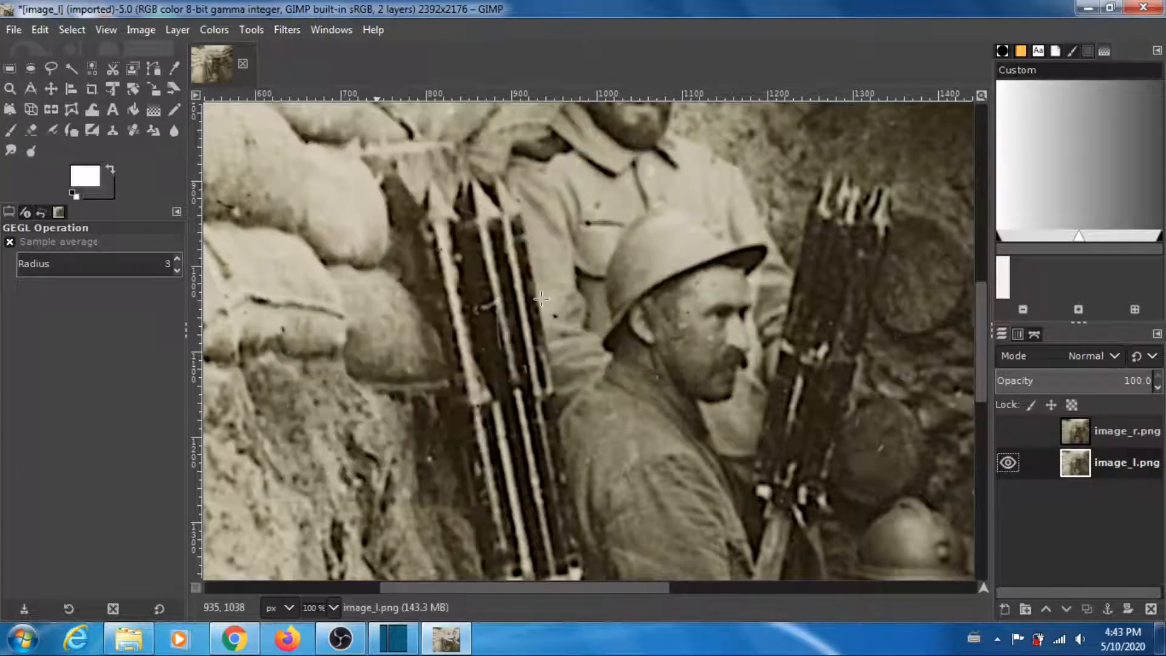
pyautogui.click(588, 535)
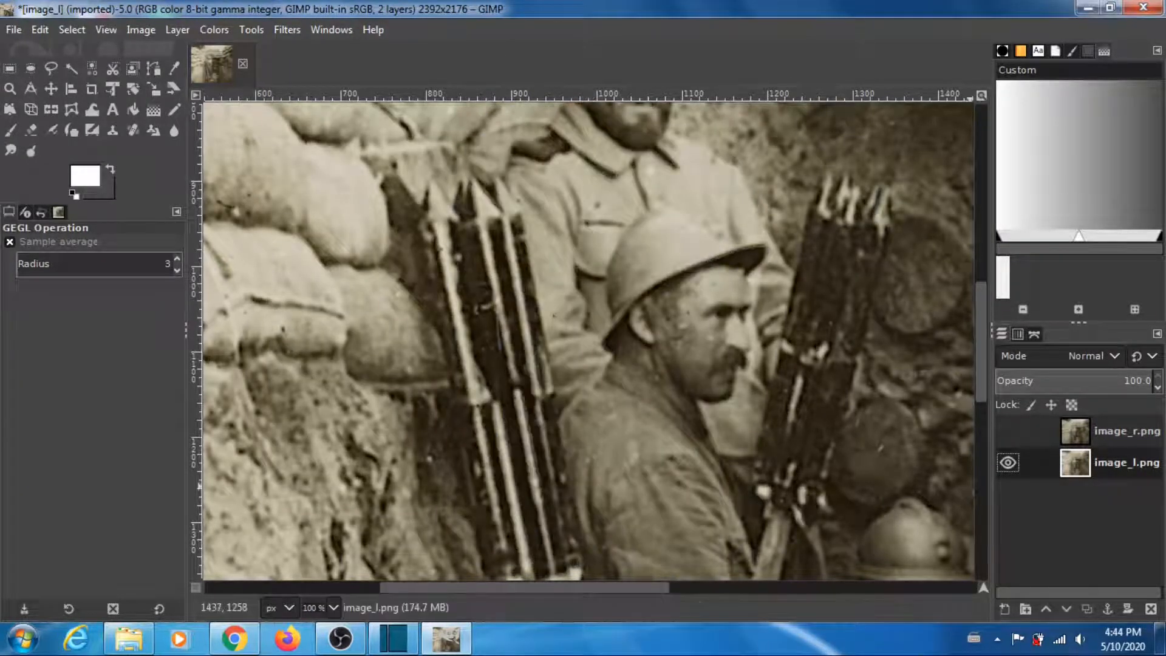
# - Make only the image_r.png layer visible and export it over the existing image_r.png in Downloads
pyautogui.click(1008, 432)
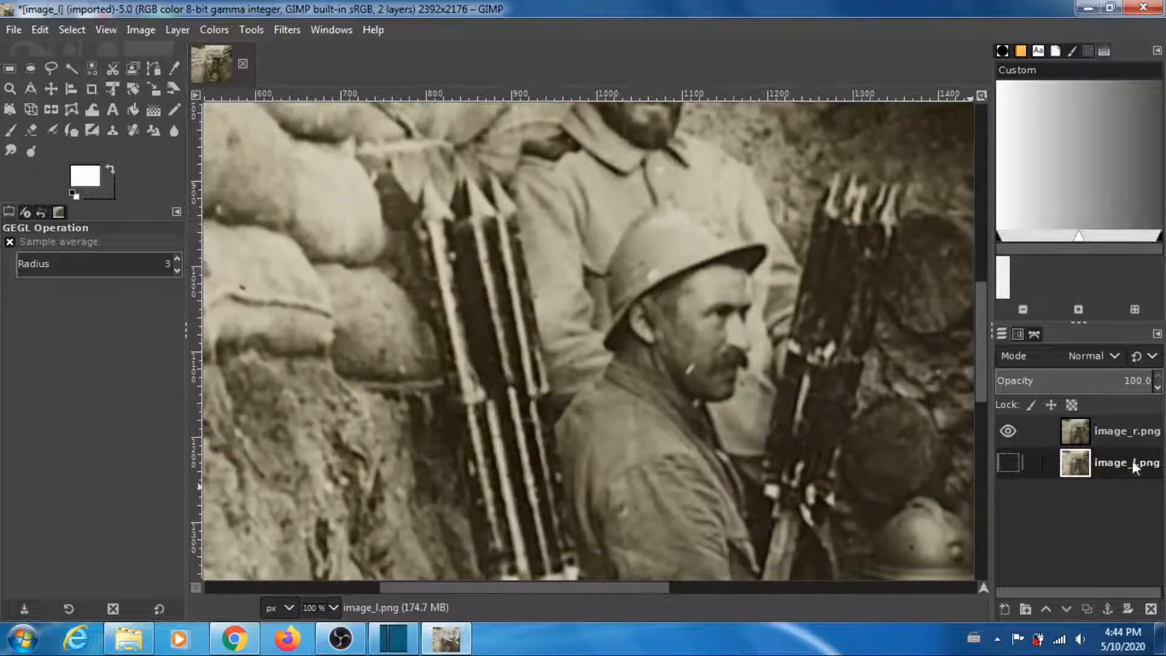
pyautogui.click(1121, 430)
pyautogui.click(14, 28)
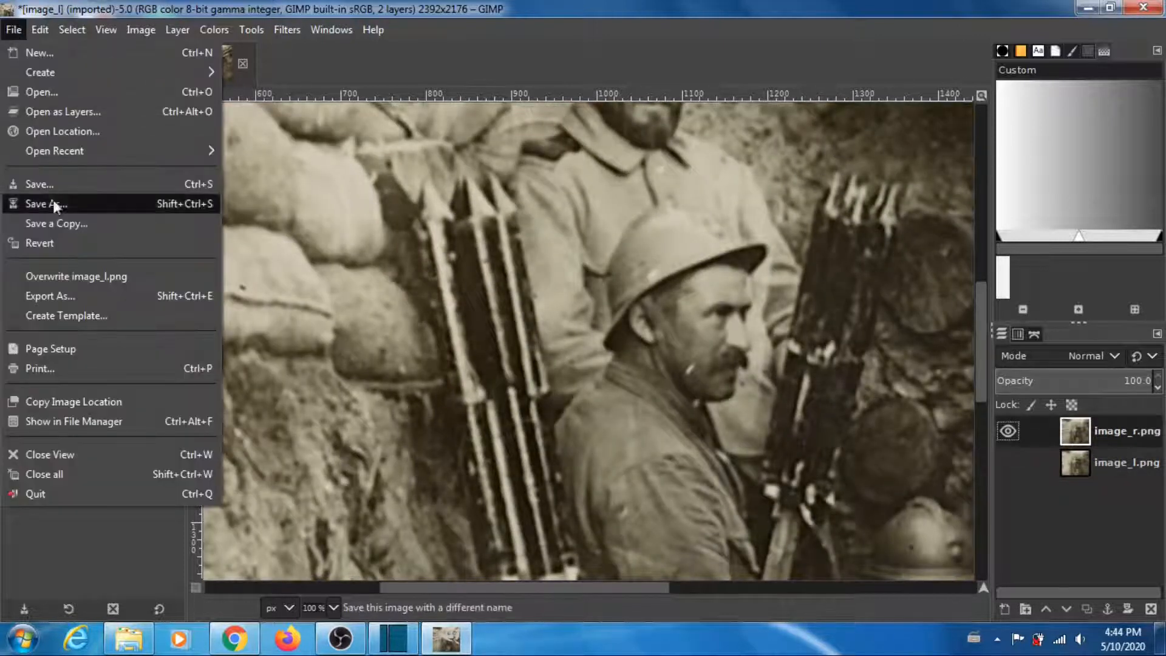
pyautogui.click(71, 297)
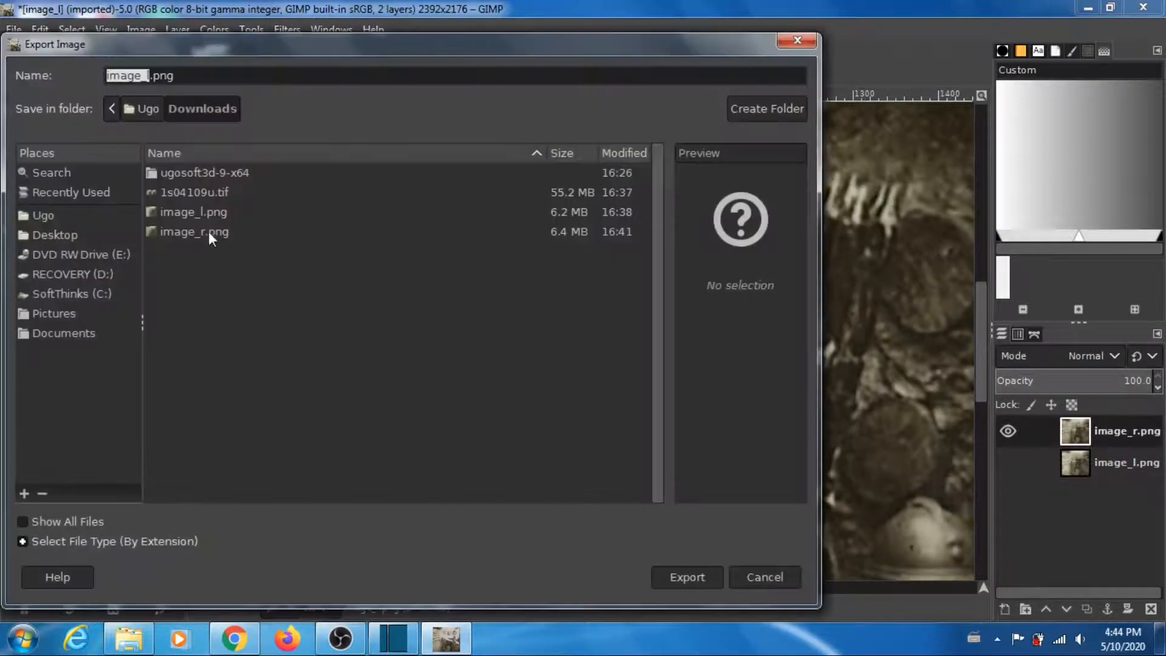
pyautogui.click(209, 232)
pyautogui.click(694, 576)
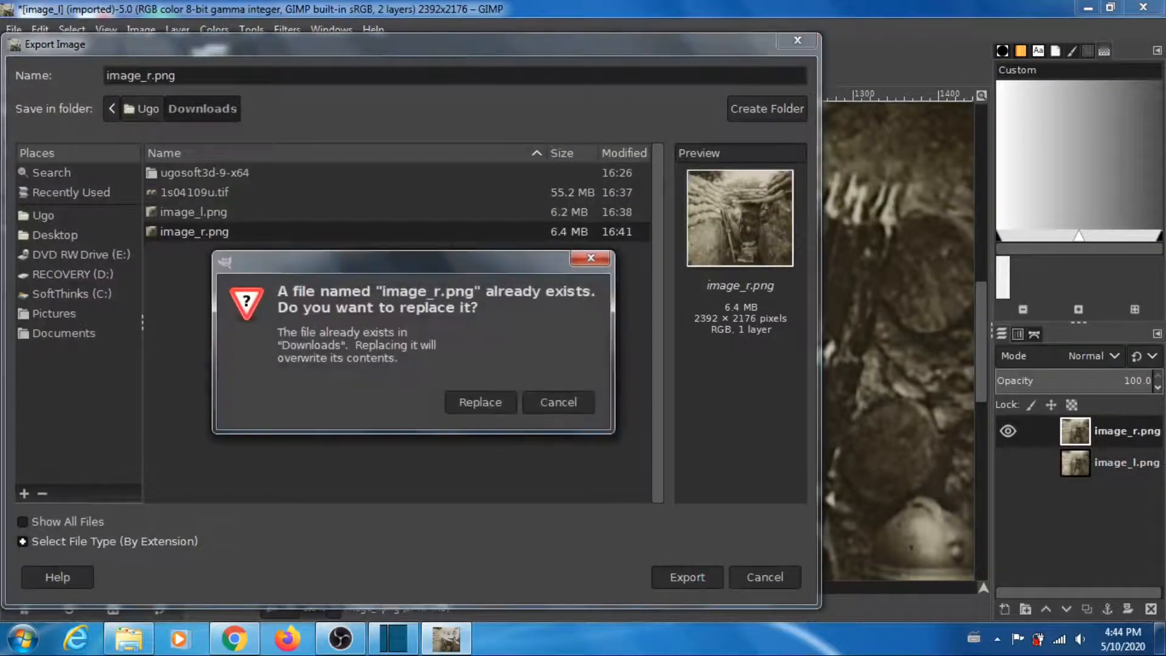
pyautogui.click(491, 399)
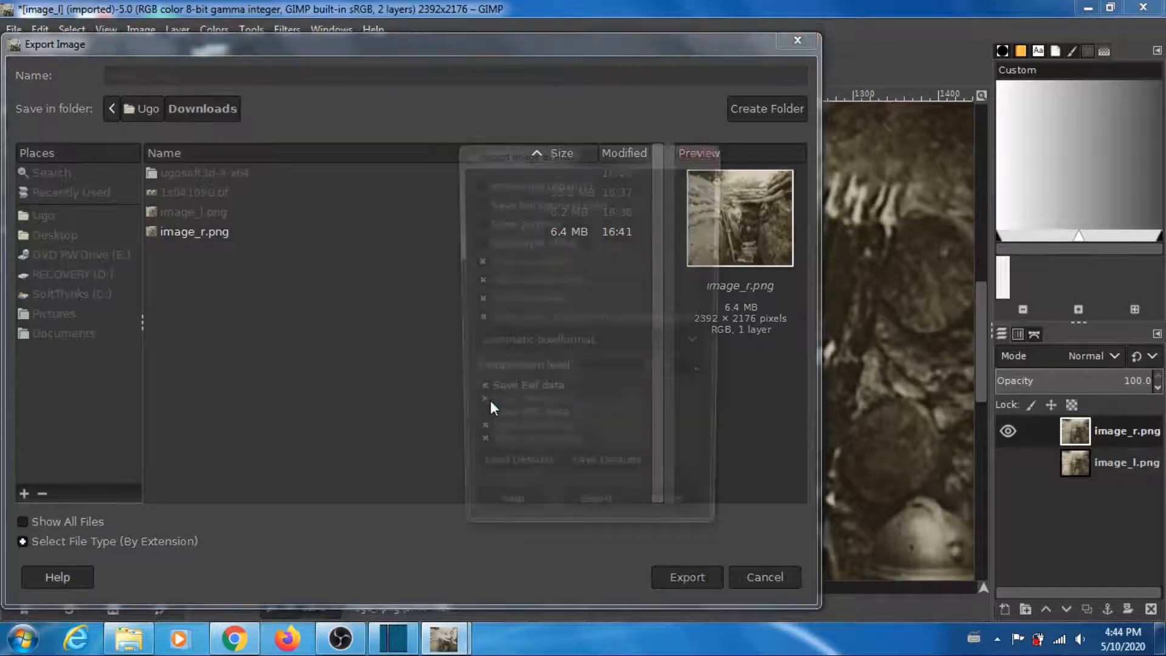
pyautogui.click(622, 519)
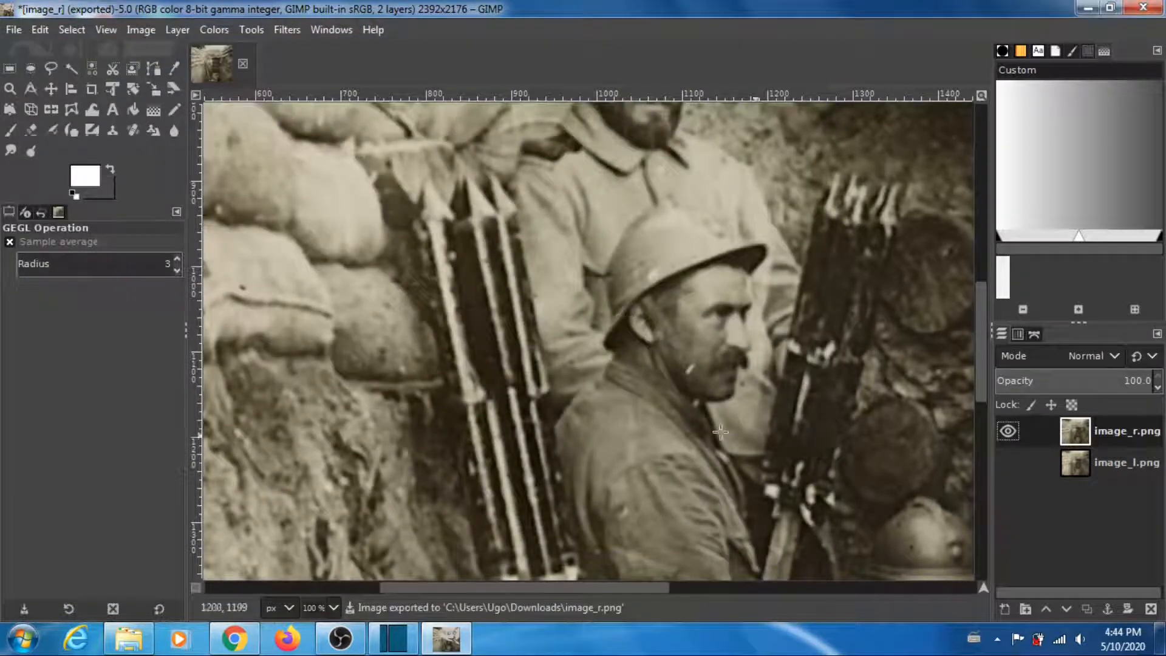
# - Make only the image_l.png layer visible and export it over the existing image_l.png in Downloads
pyautogui.click(1108, 464)
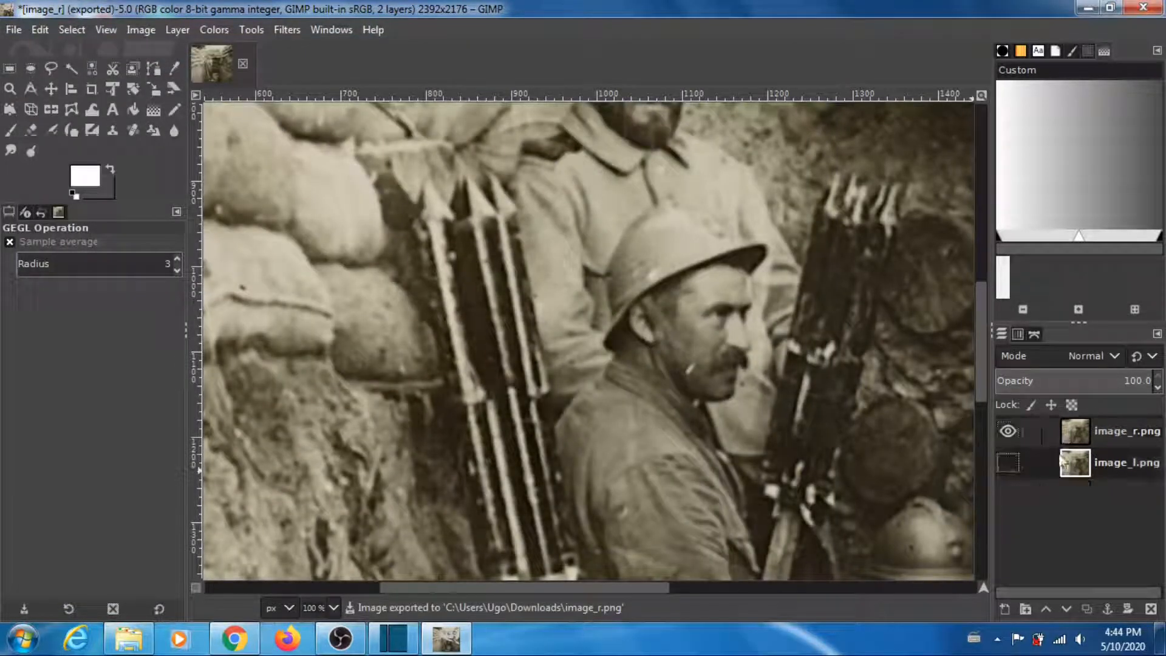
pyautogui.click(1007, 430)
pyautogui.click(1010, 463)
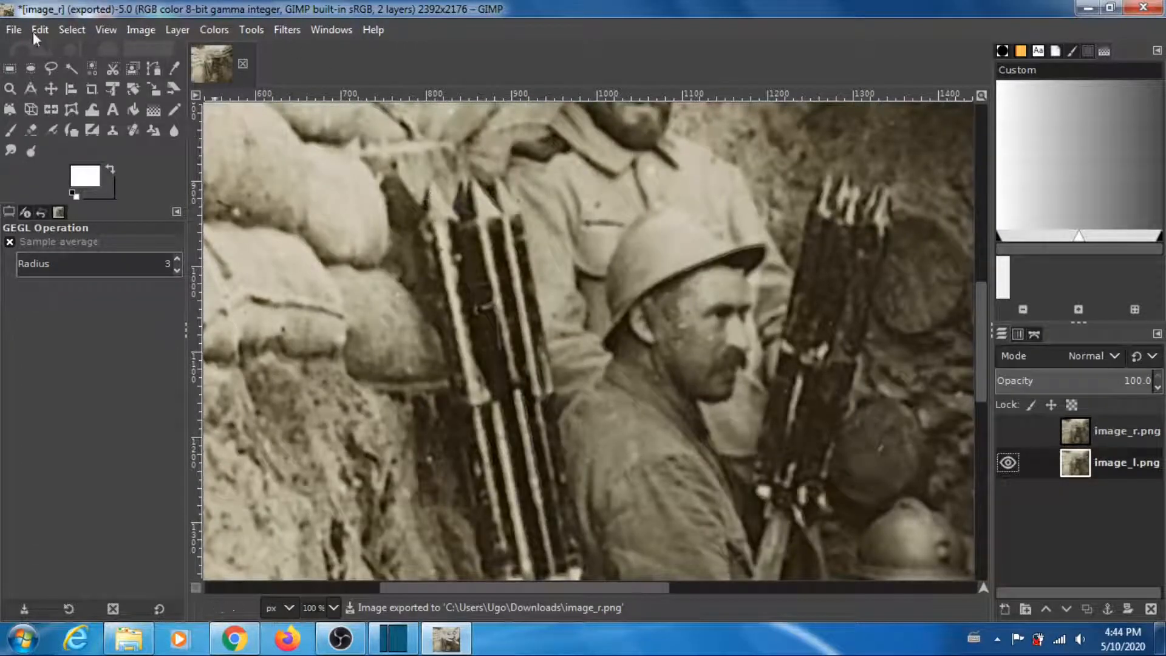
pyautogui.click(14, 30)
pyautogui.click(63, 290)
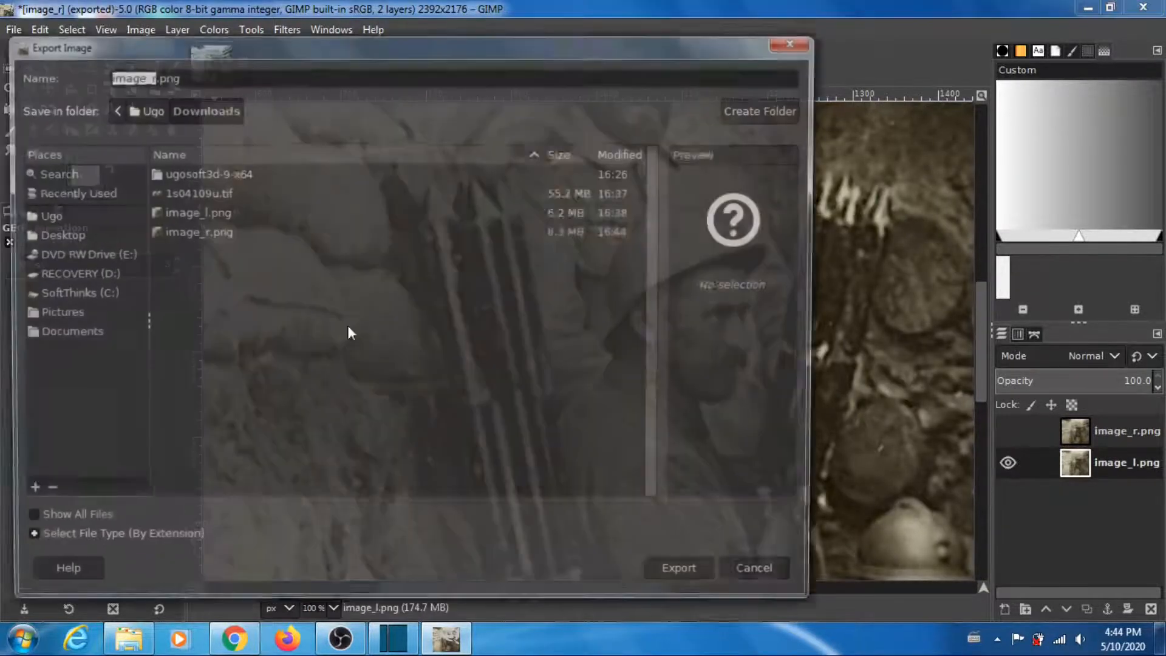
pyautogui.click(216, 216)
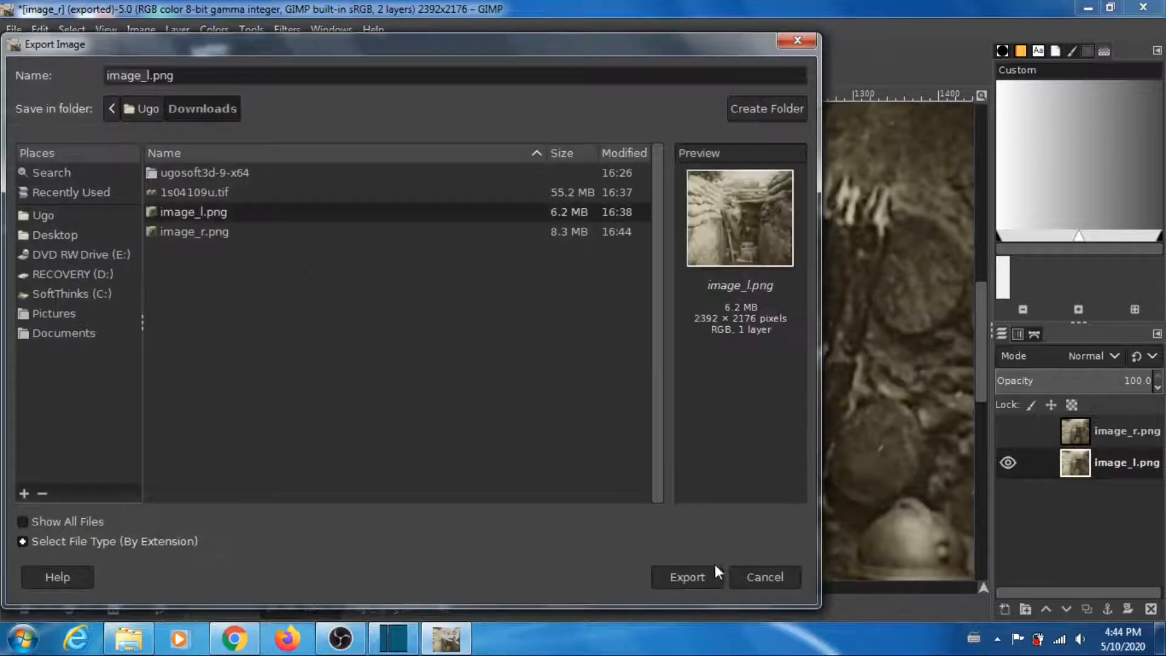
pyautogui.click(685, 575)
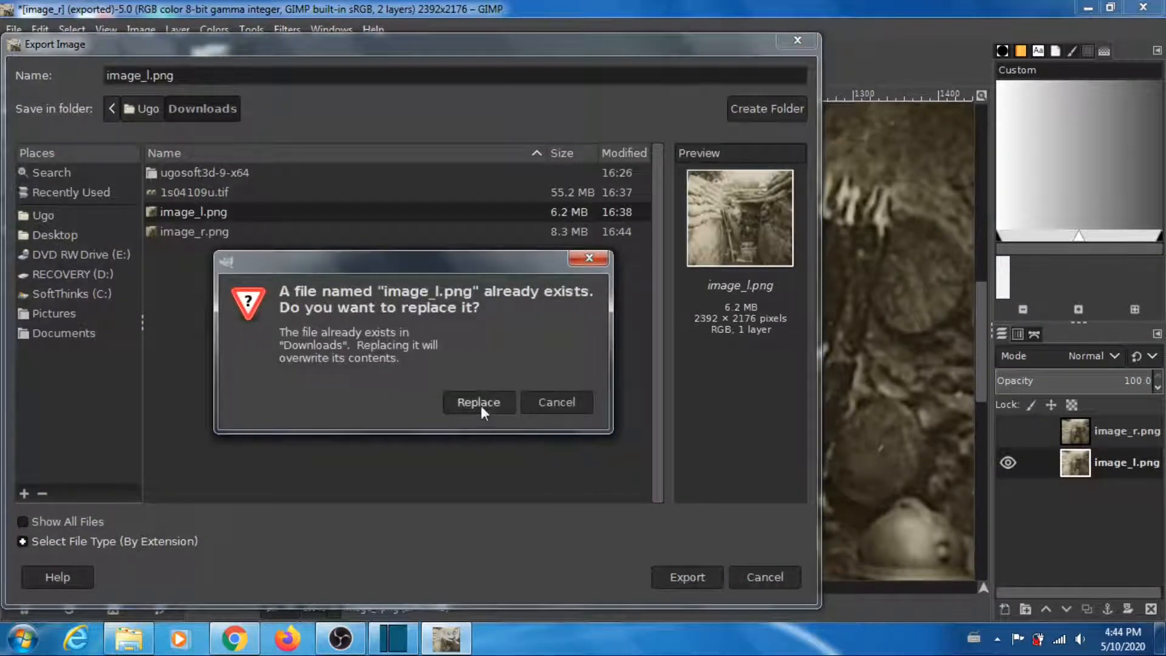
pyautogui.click(480, 403)
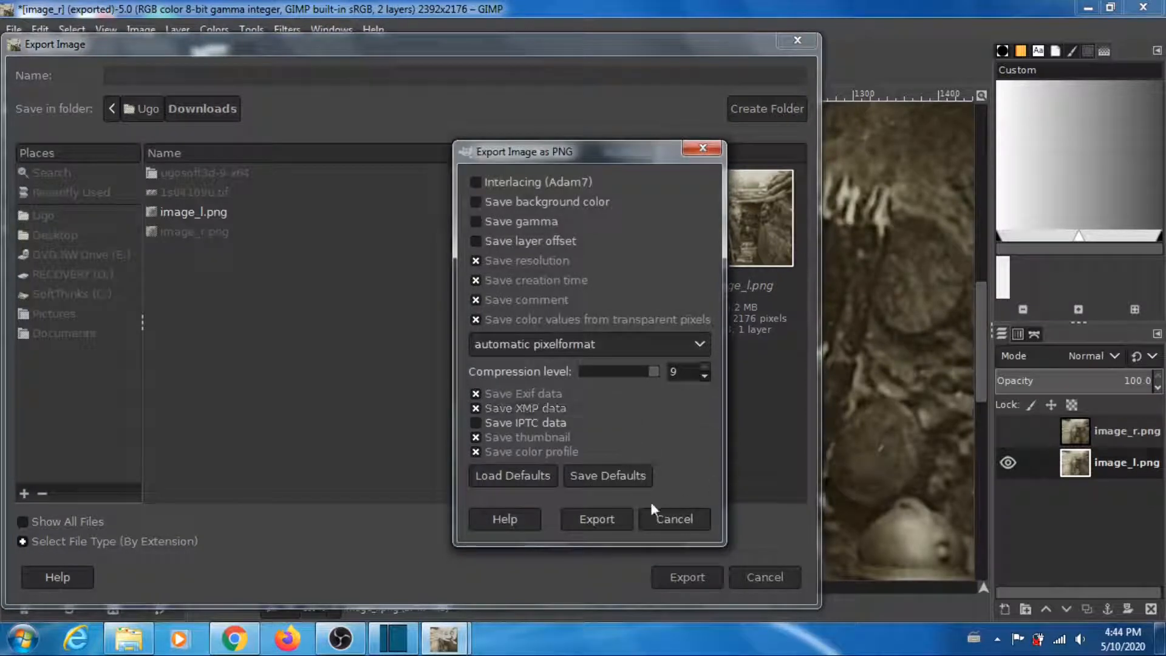
pyautogui.click(606, 518)
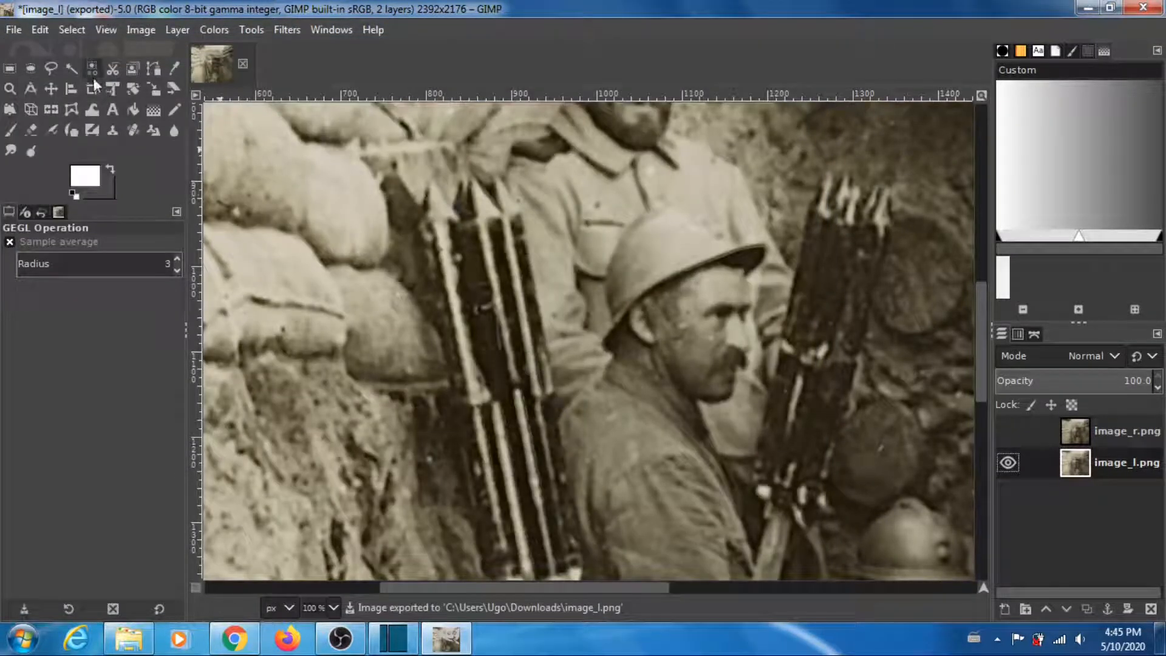
# - Quit GIMP, discarding the unsaved changes to the two-layer image
pyautogui.click(15, 32)
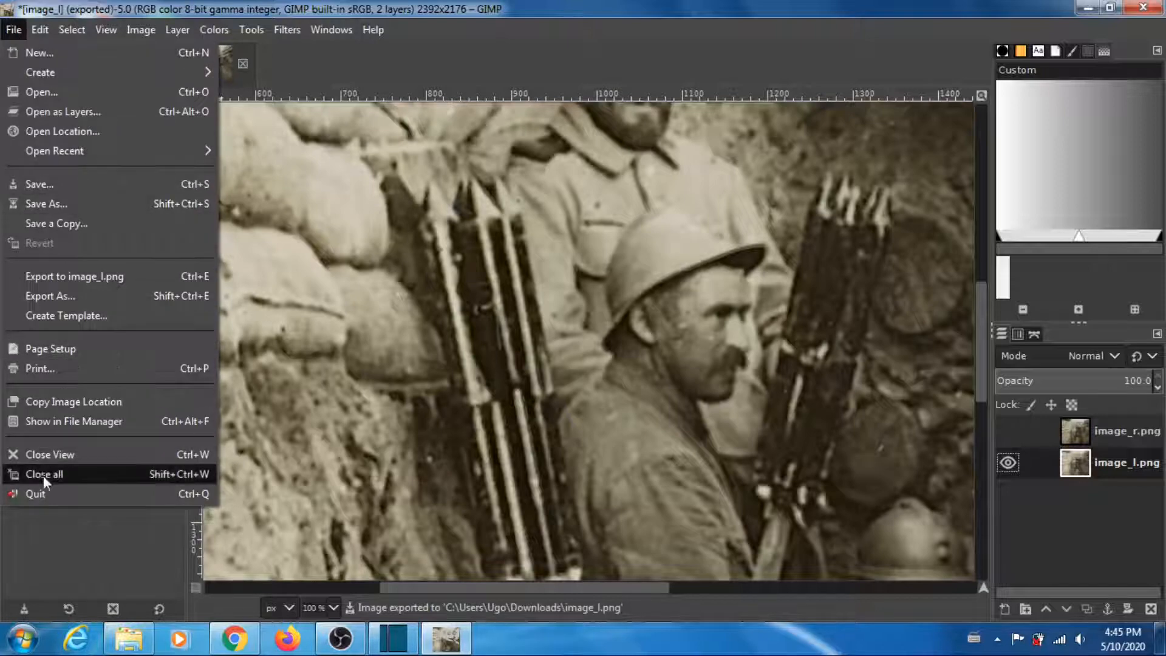
pyautogui.click(46, 497)
pyautogui.click(252, 249)
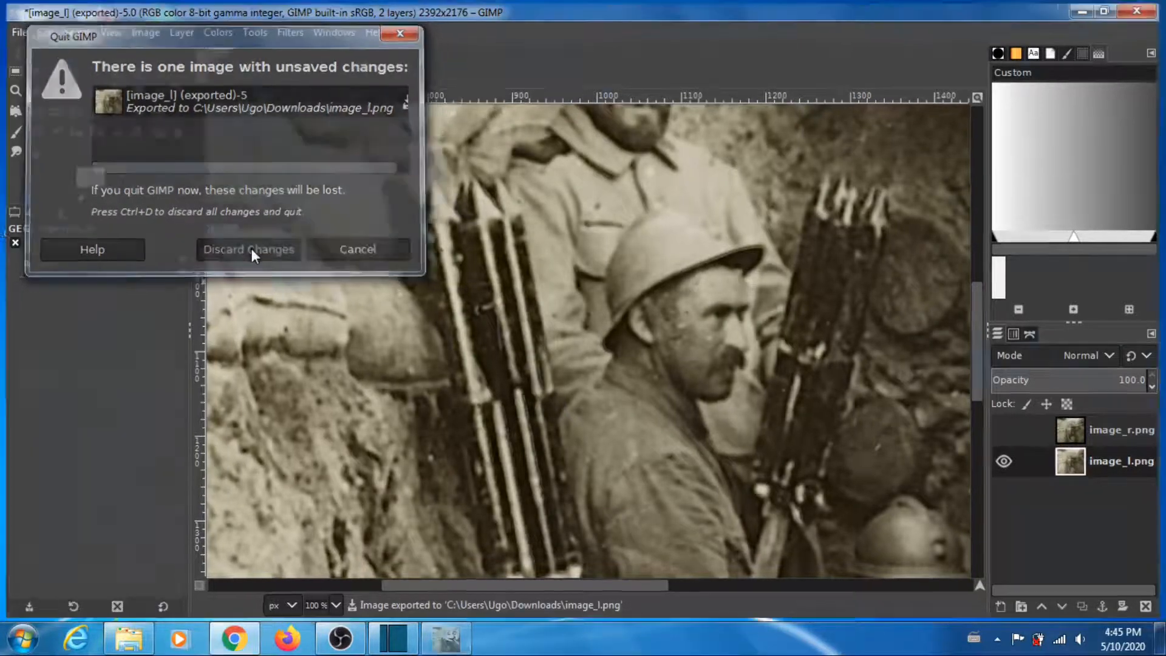
# - Copy image_l and image_r from Downloads into the er9b_test - Copy folder inside ugosoft3d-9-x64
pyautogui.click(128, 637)
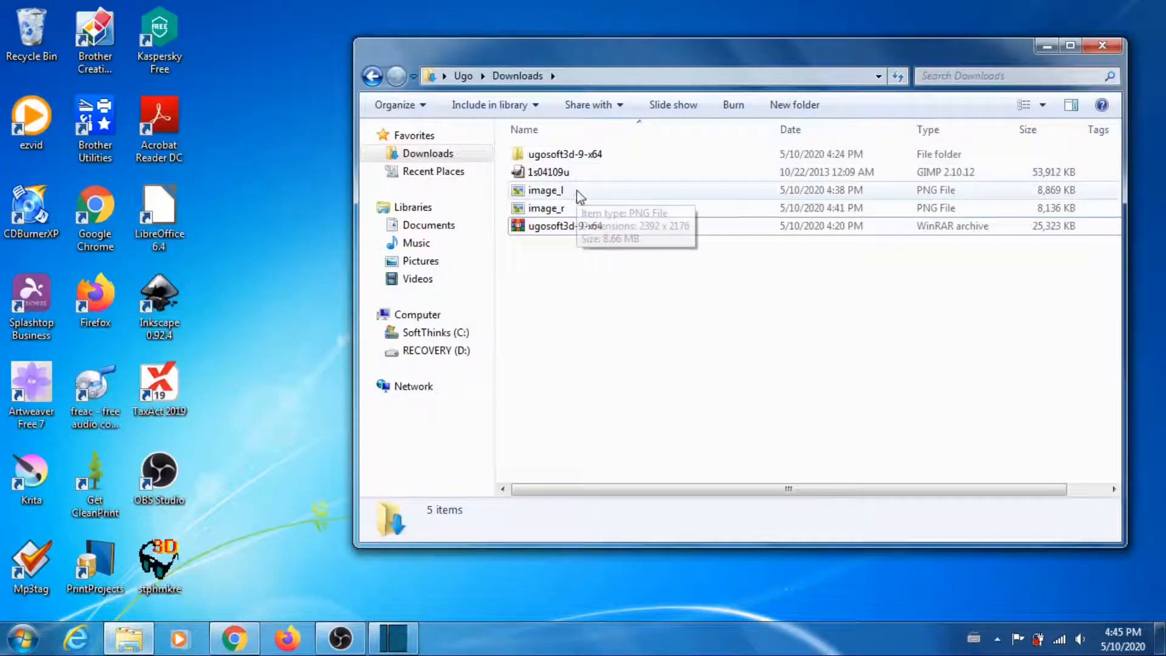
pyautogui.click(562, 195)
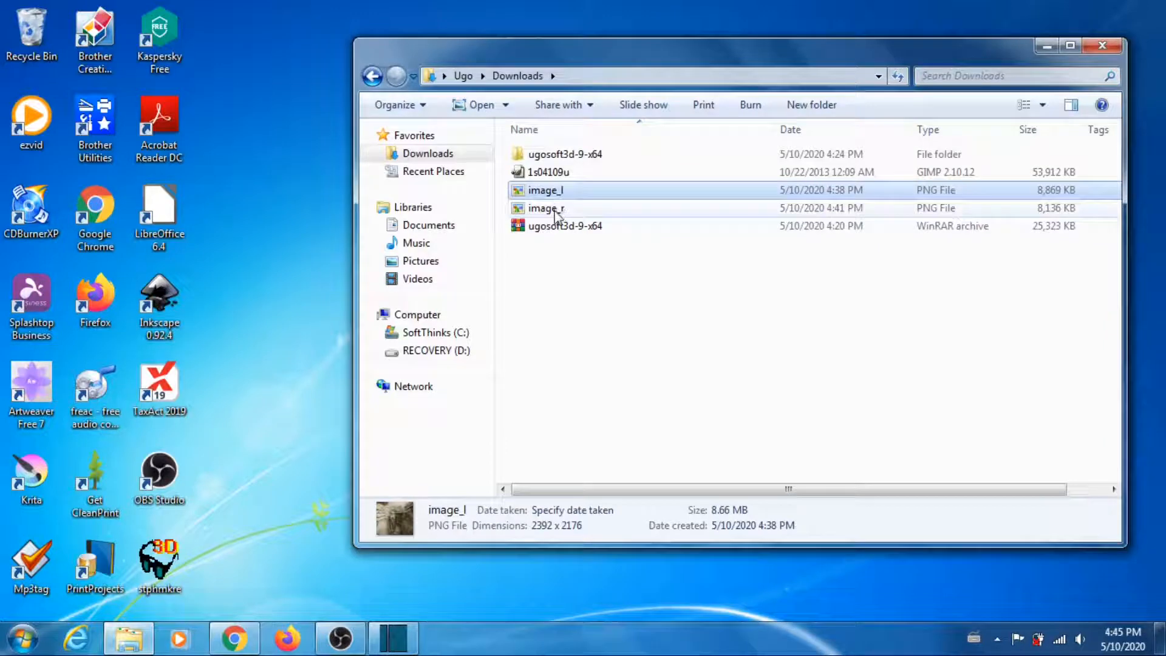
pyautogui.keyDown('shift'); pyautogui.click(555, 208); pyautogui.keyUp('shift')
pyautogui.rightClick(554, 207)
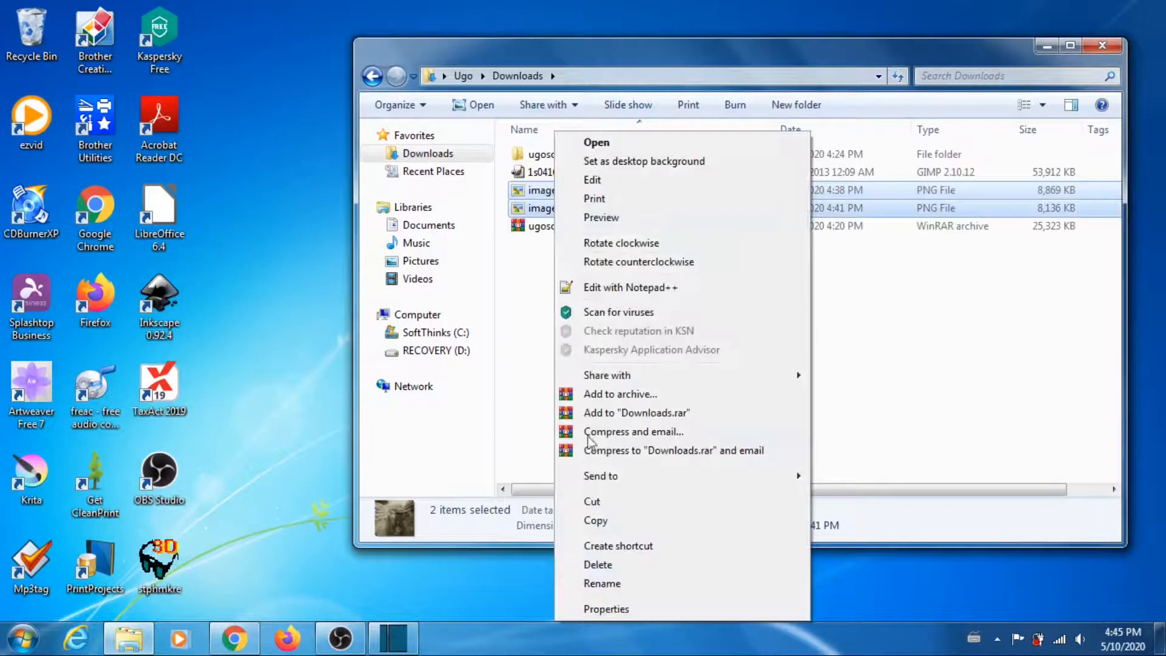
pyautogui.click(595, 520)
pyautogui.doubleClick(583, 159)
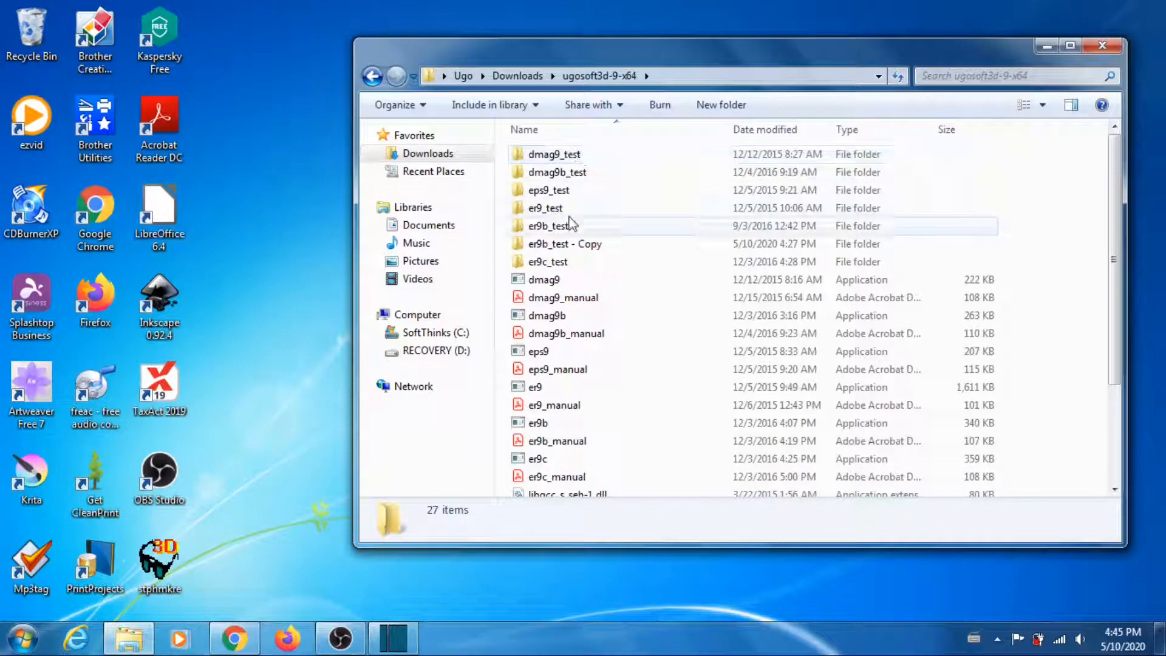
pyautogui.doubleClick(569, 249)
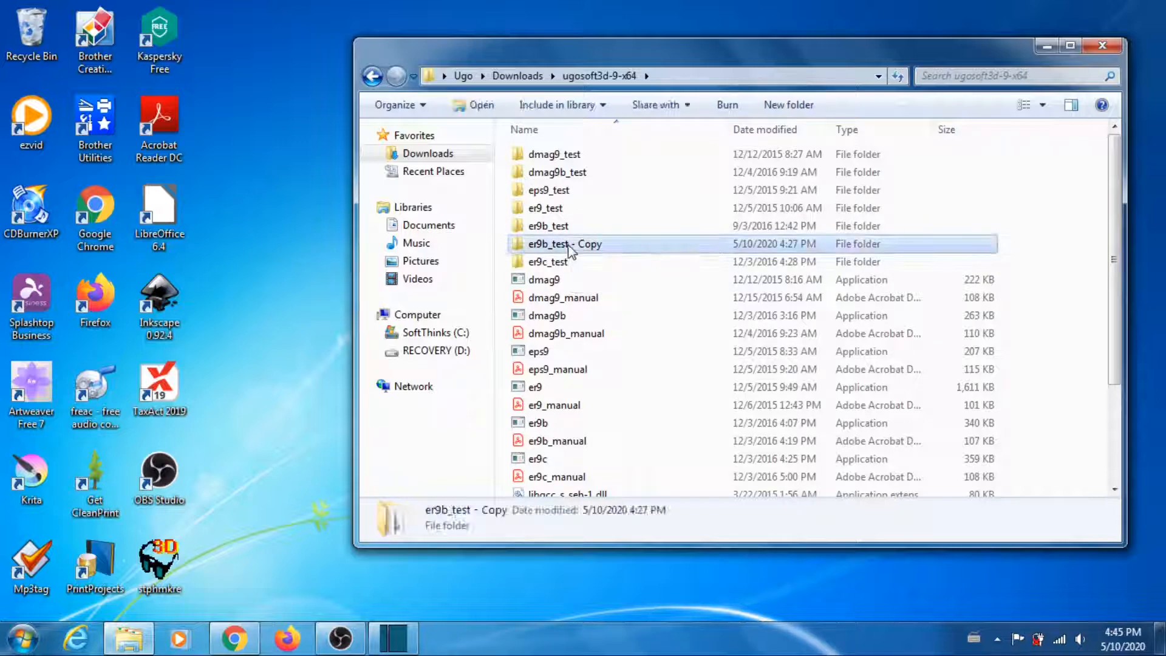
pyautogui.rightClick(589, 307)
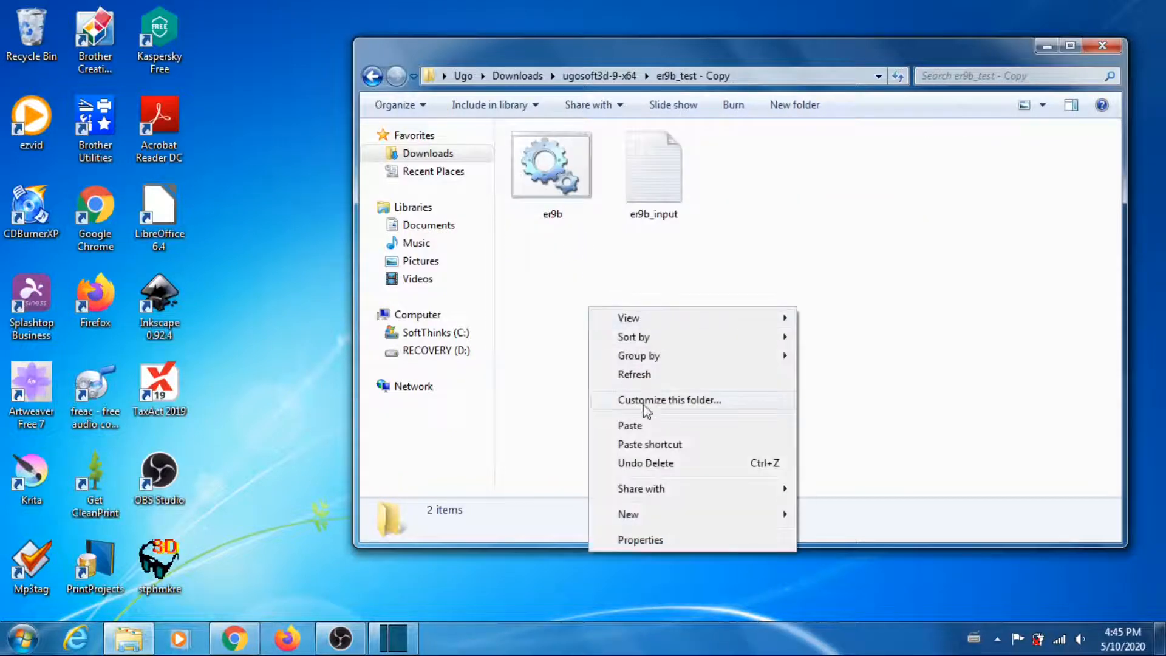
pyautogui.click(646, 427)
pyautogui.click(706, 308)
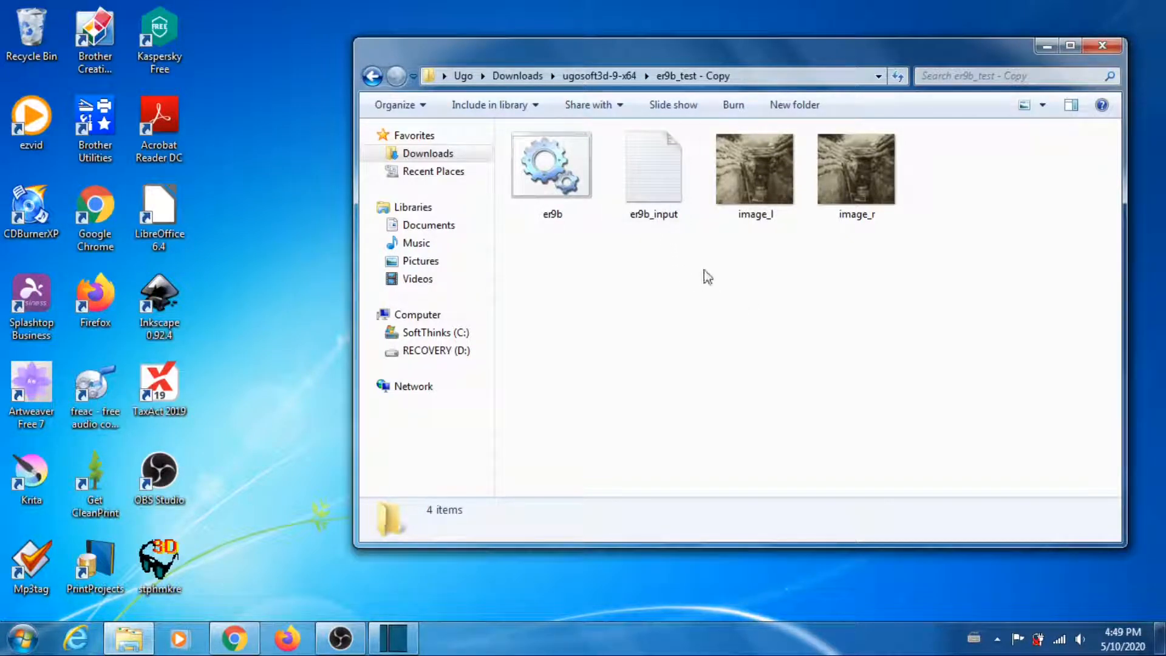
# - Open er9b_input in Notepad++ and change the first input file name to image_l.png
pyautogui.click(645, 169)
pyautogui.rightClick(645, 170)
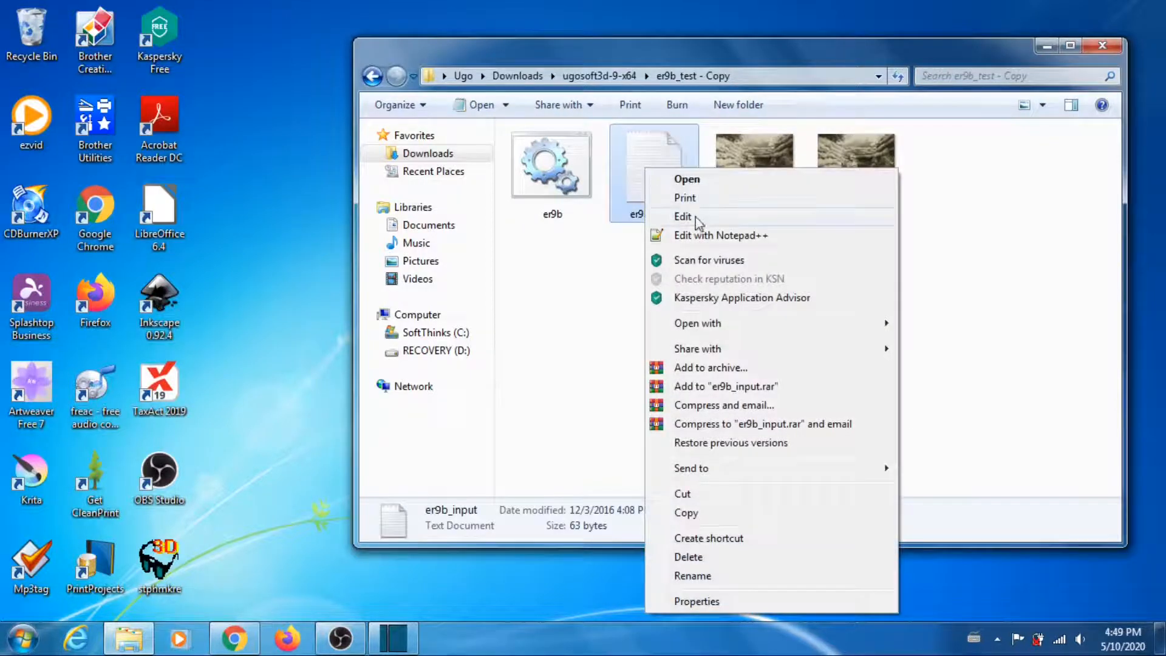
pyautogui.click(701, 236)
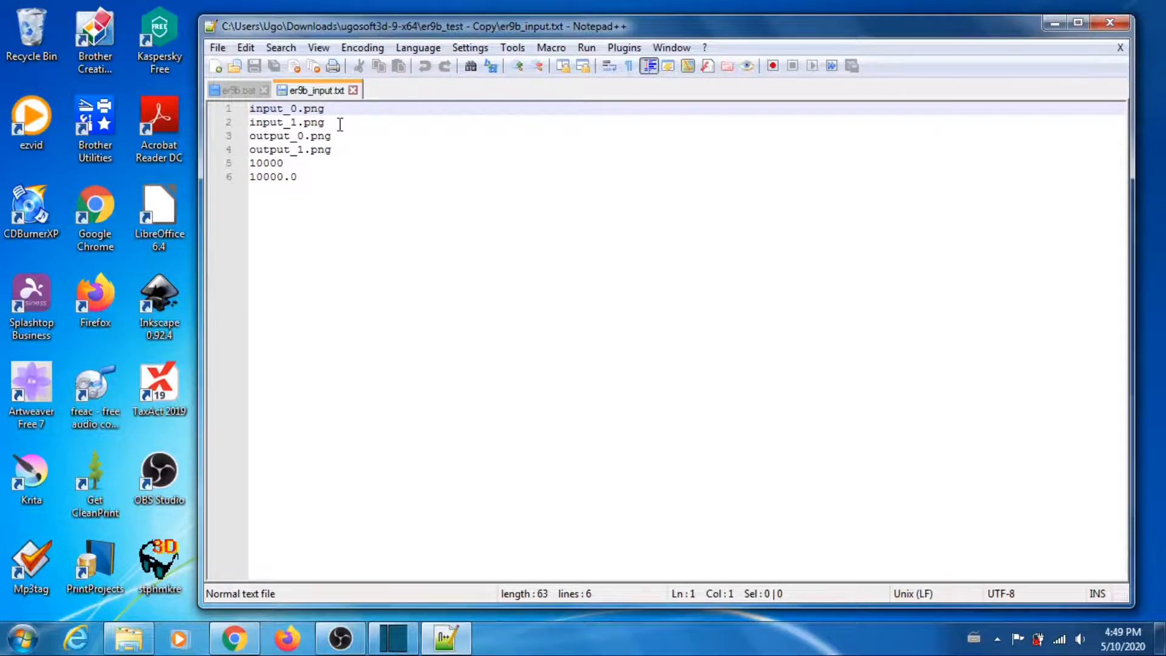
pyautogui.click(300, 110)
pyautogui.press('BackSpace')
pyautogui.press('BackSpace')
pyautogui.press('BackSpace')
pyautogui.press('BackSpace')
pyautogui.press('BackSpace')
pyautogui.press('BackSpace')
pyautogui.press('BackSpace')
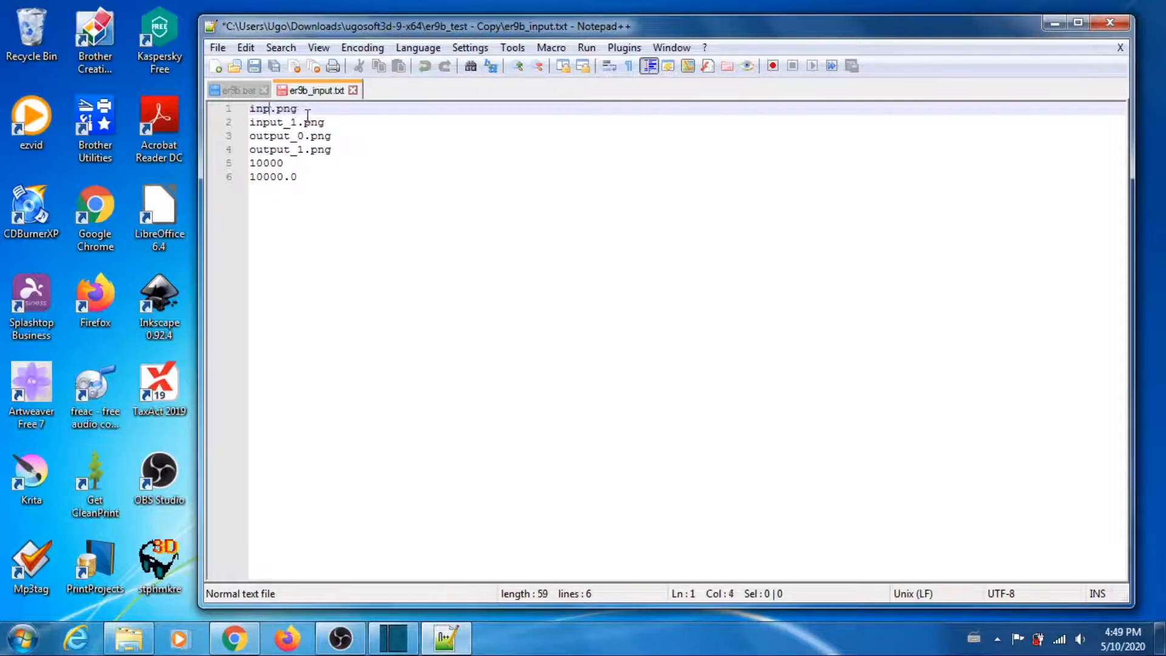
pyautogui.write('image')
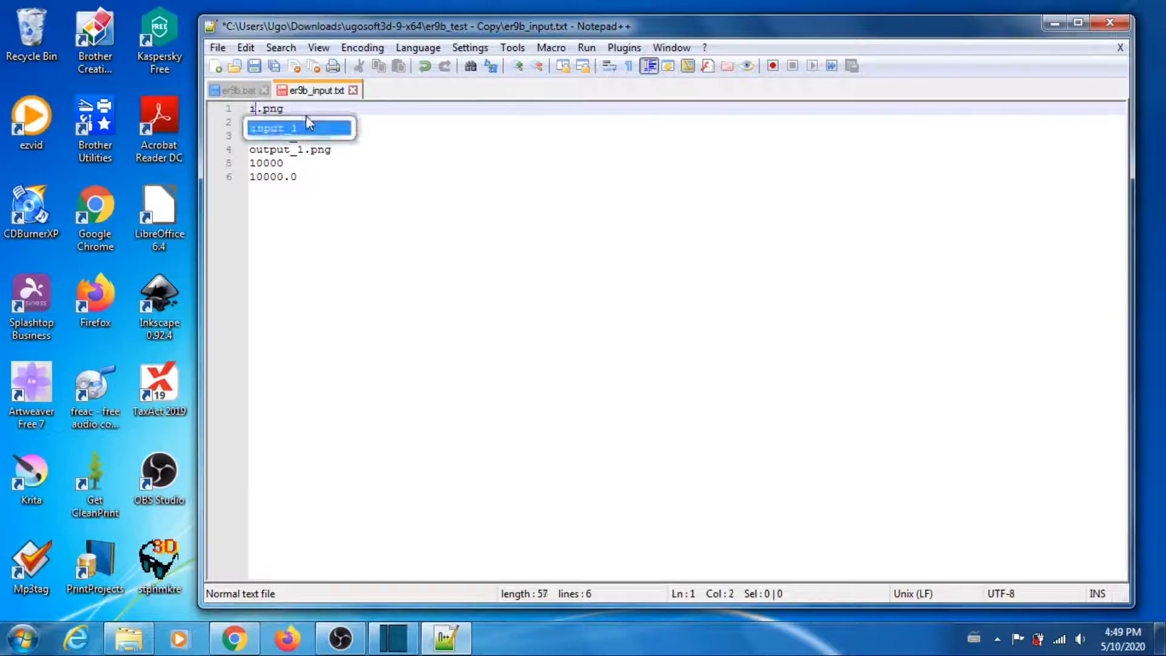
pyautogui.write('_1')
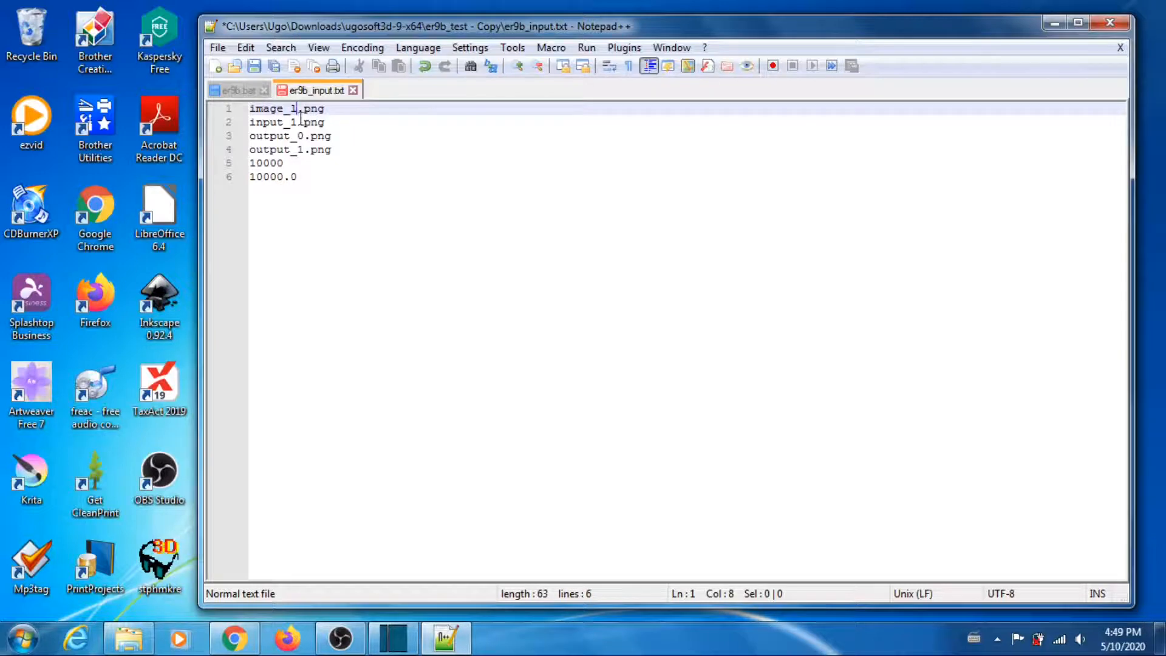
# - Change the second input file name on line 2 to image_r.png
pyautogui.click(299, 122)
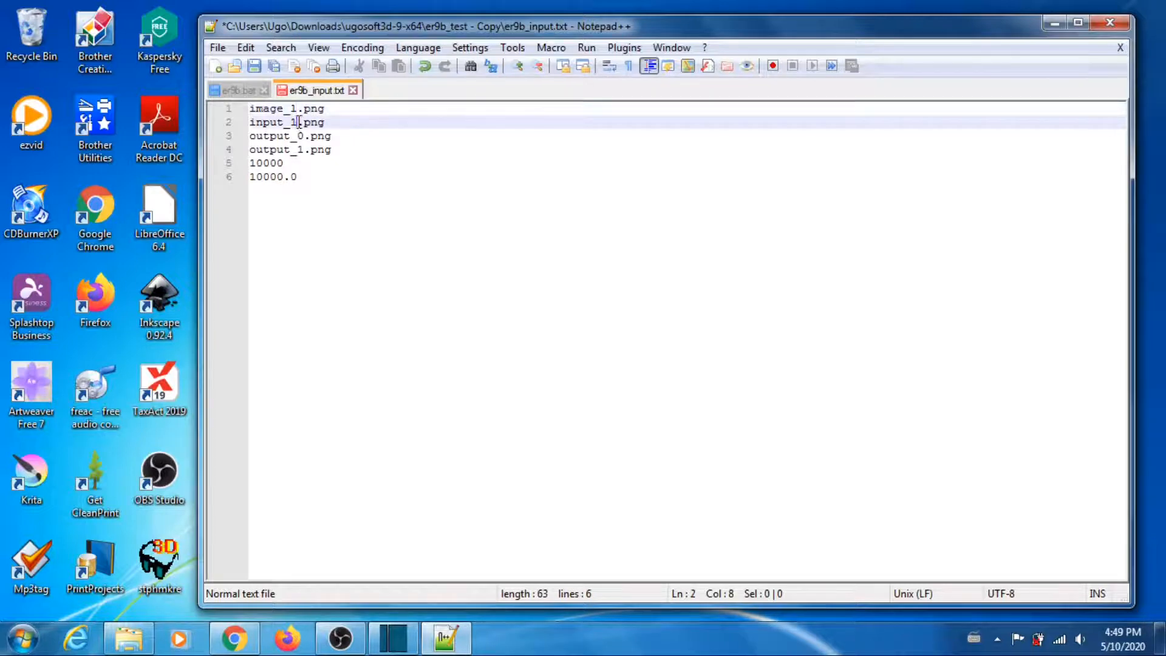
pyautogui.press('BackSpace')
pyautogui.press('BackSpace')
pyautogui.press('BackSpace')
pyautogui.press('BackSpace')
pyautogui.press('BackSpace')
pyautogui.press('BackSpace')
pyautogui.press('BackSpace')
pyautogui.write('image_')
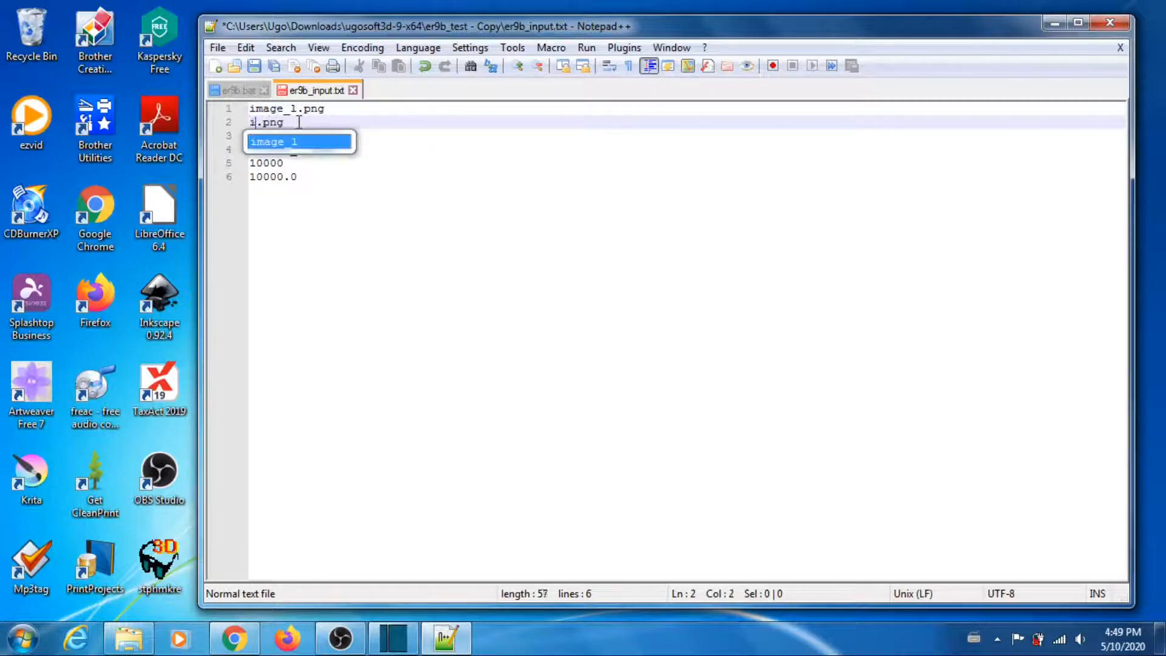
pyautogui.write('2')
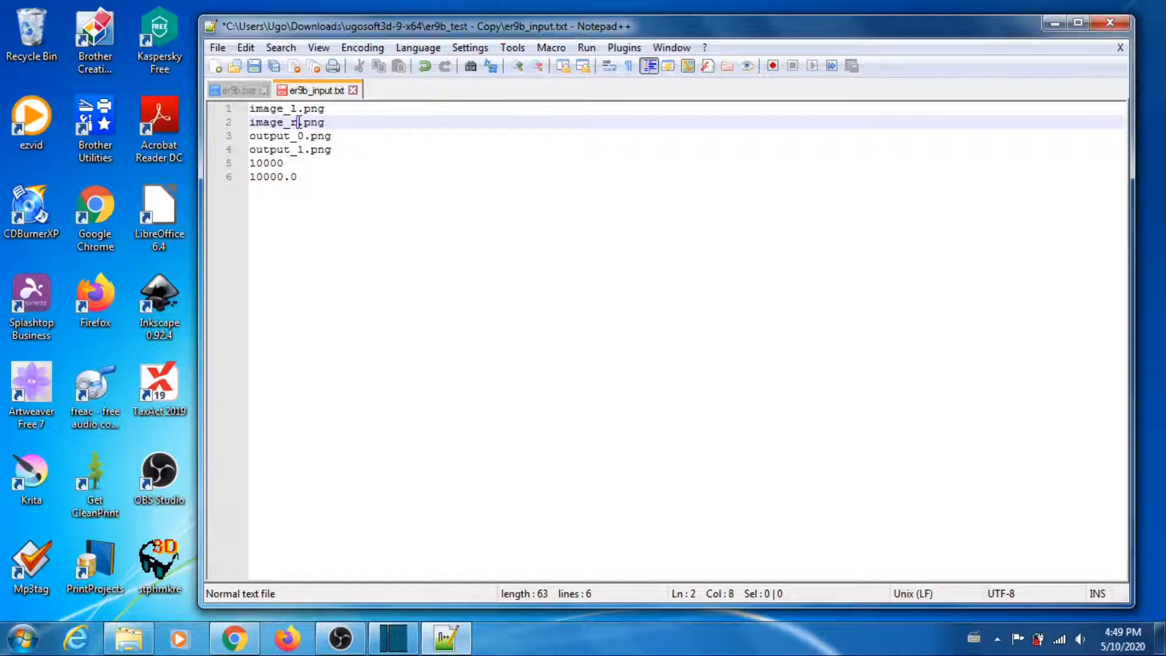
# - Change the first output file name on line 3 to rectimage_l.png
pyautogui.click(305, 135)
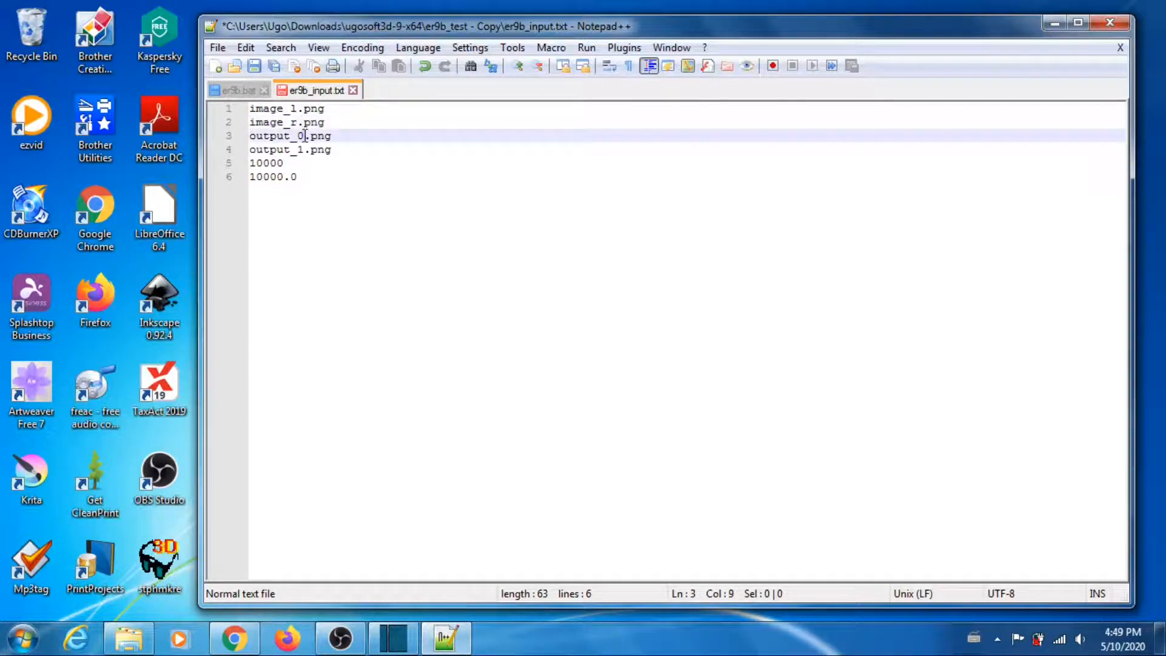
pyautogui.press('BackSpace')
pyautogui.press('BackSpace')
pyautogui.press('BackSpace')
pyautogui.press('BackSpace')
pyautogui.press('BackSpace')
pyautogui.press('BackSpace')
pyautogui.press('BackSpace')
pyautogui.press('BackSpace')
pyautogui.write('rectimage_1')
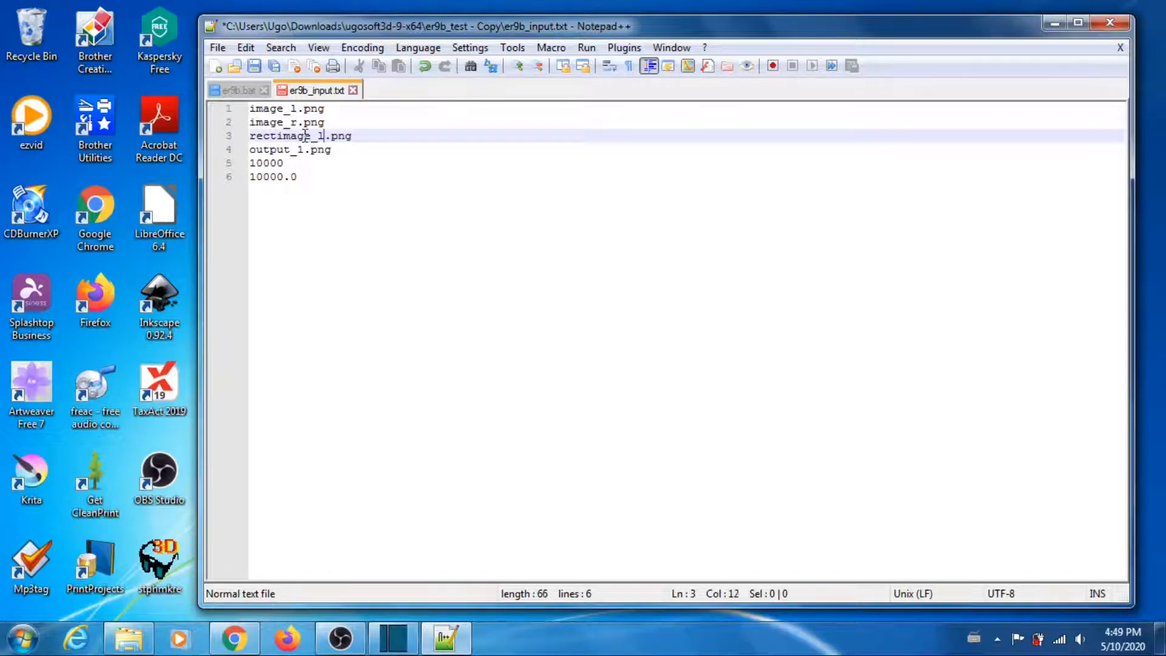
# - Change the second output file name on line 4 to rectimage_r.png
pyautogui.click(306, 147)
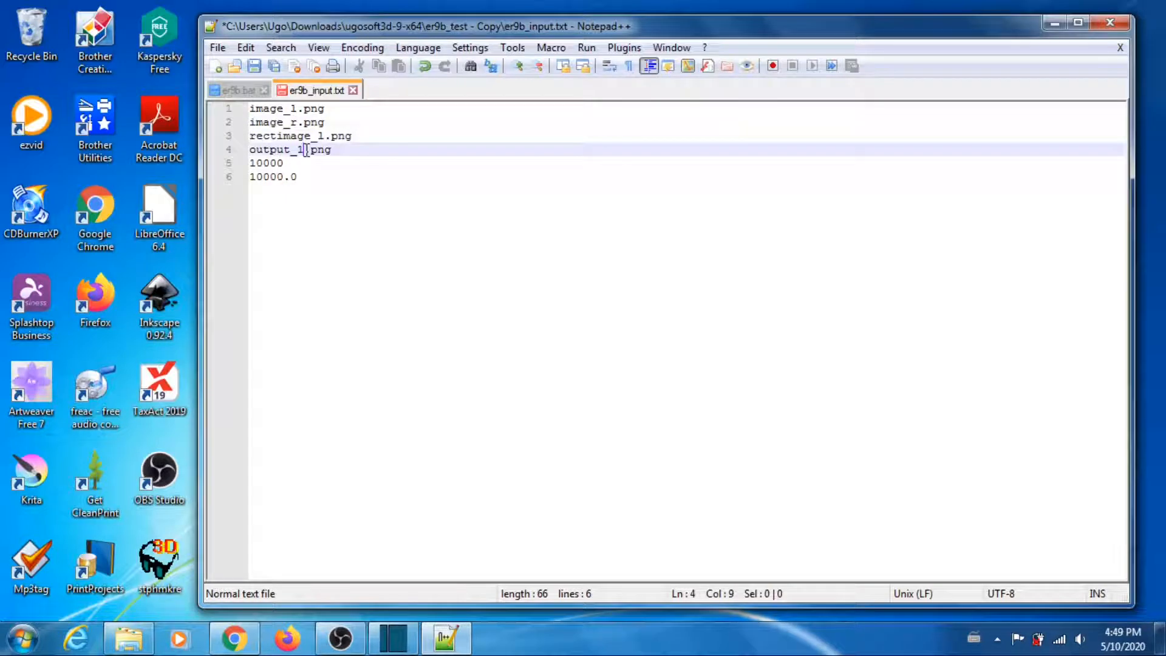
pyautogui.press('BackSpace')
pyautogui.press('BackSpace')
pyautogui.press('BackSpace')
pyautogui.press('BackSpace')
pyautogui.press('BackSpace')
pyautogui.press('BackSpace')
pyautogui.press('BackSpace')
pyautogui.press('BackSpace')
pyautogui.write('re')
pyautogui.press('BackSpace')
pyautogui.write('ectimage')
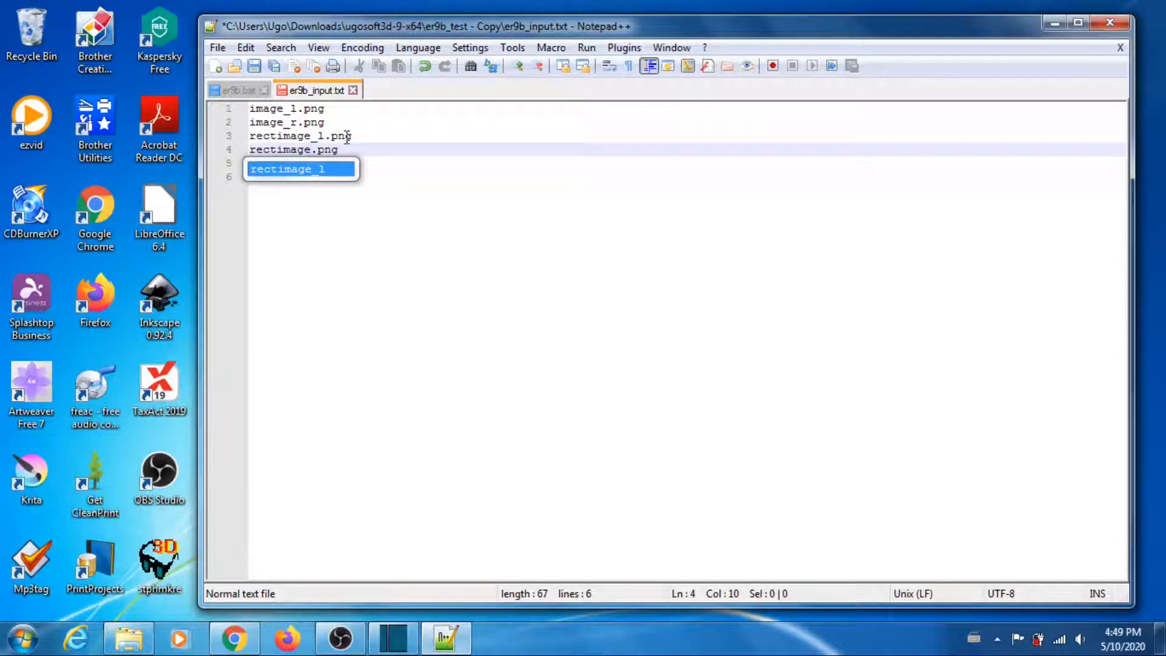
pyautogui.click(311, 151)
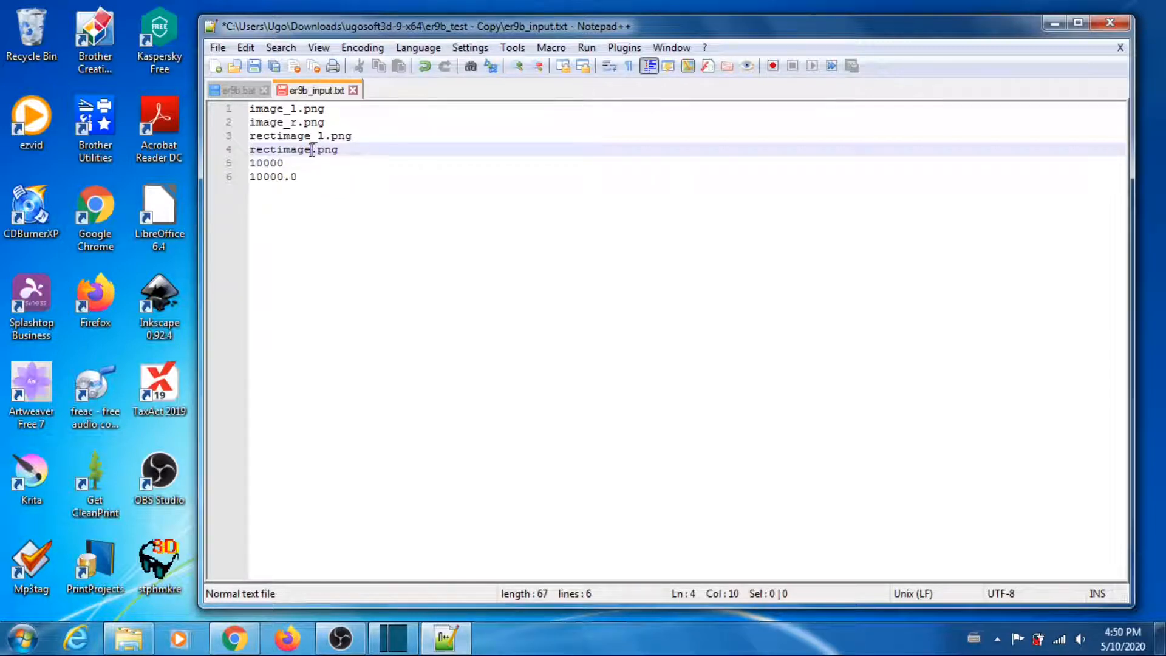
pyautogui.write('_')
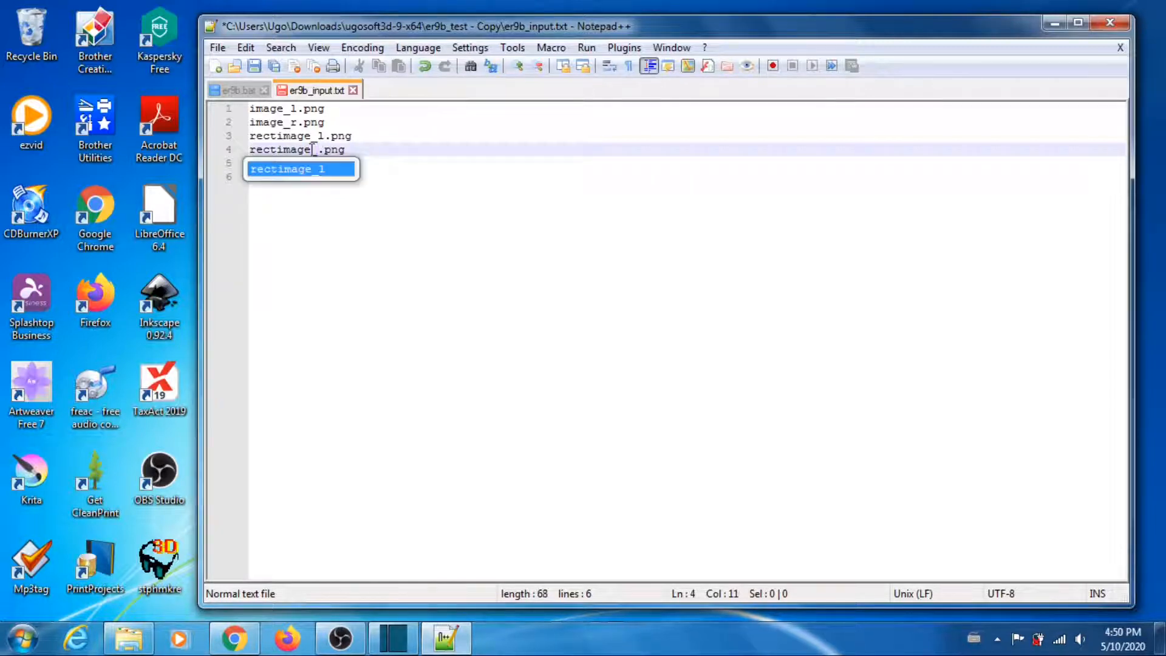
pyautogui.write('r')
pyautogui.click(361, 149)
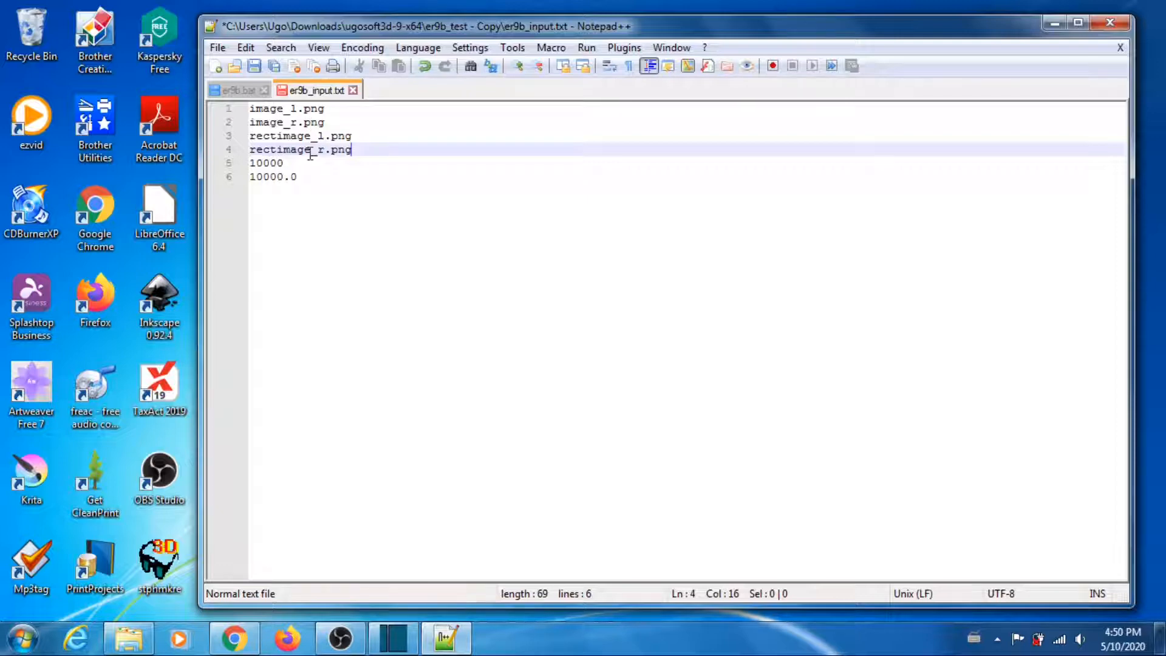
# - Save er9b_input.txt and minimize Notepad++ to return to the er9b_test - Copy folder
pyautogui.click(217, 47)
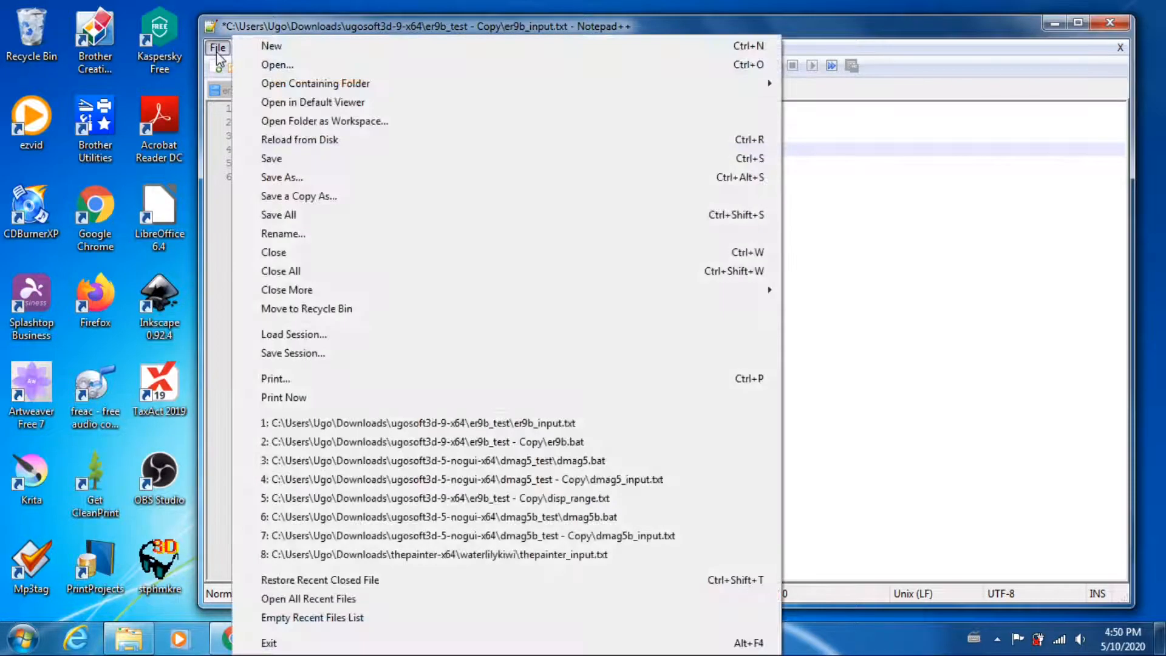
pyautogui.click(272, 157)
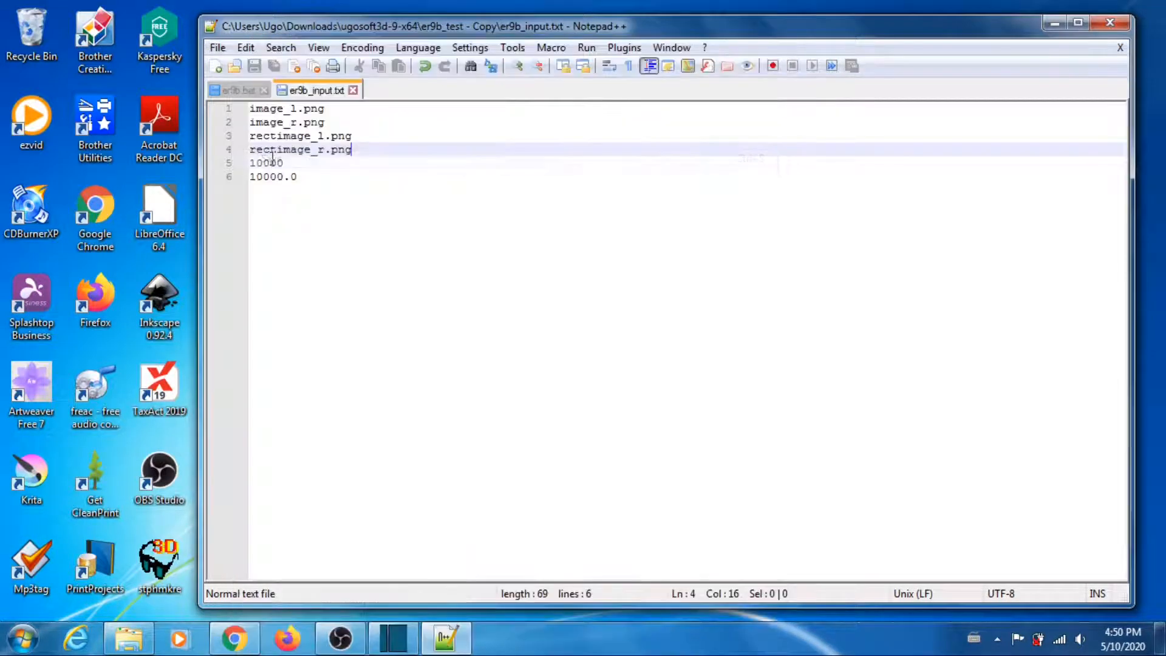
pyautogui.click(1055, 25)
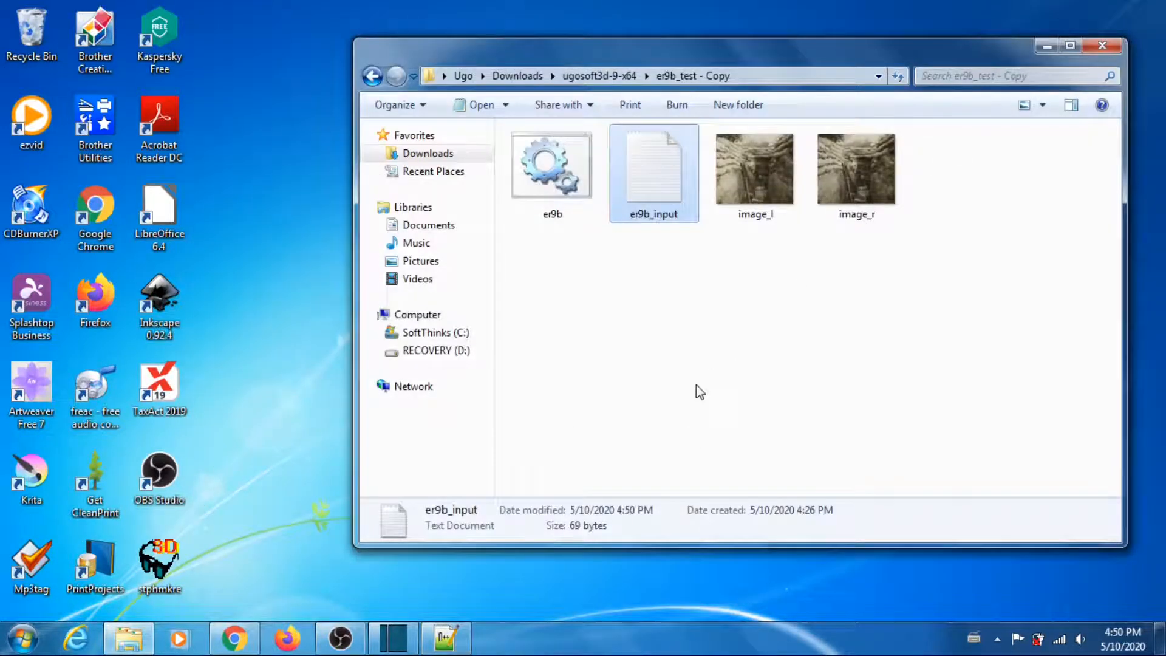
# - Run the er9b batch file in the er9b_test - Copy folder to rectify the stereo pair
pyautogui.click(545, 176)
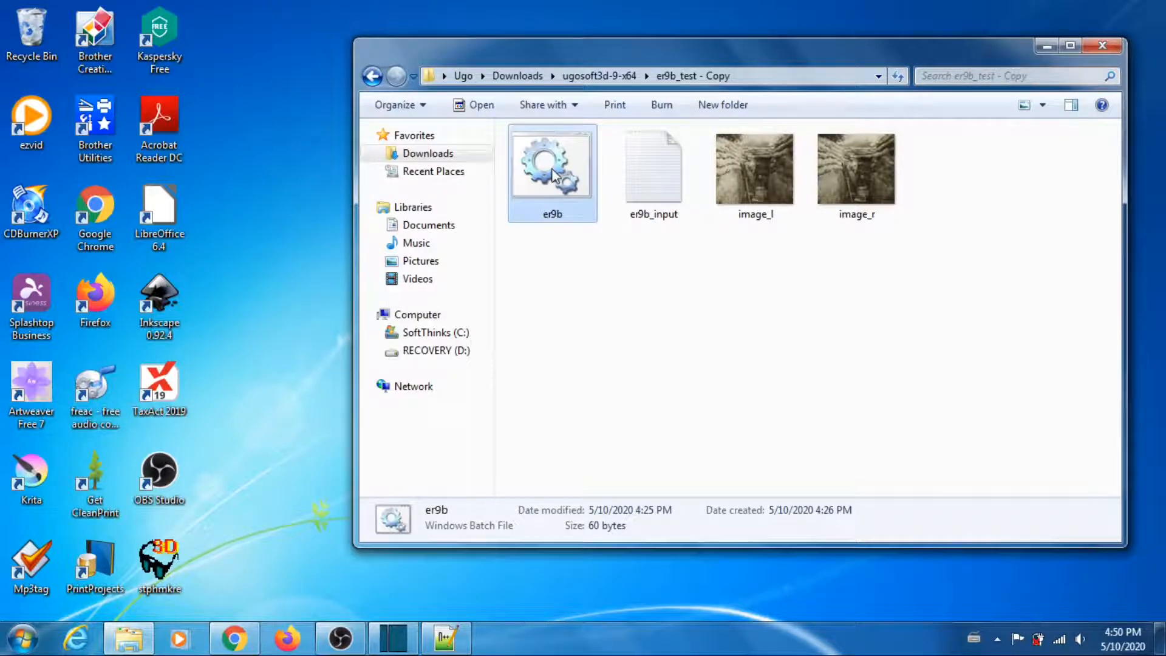
pyautogui.doubleClick(552, 176)
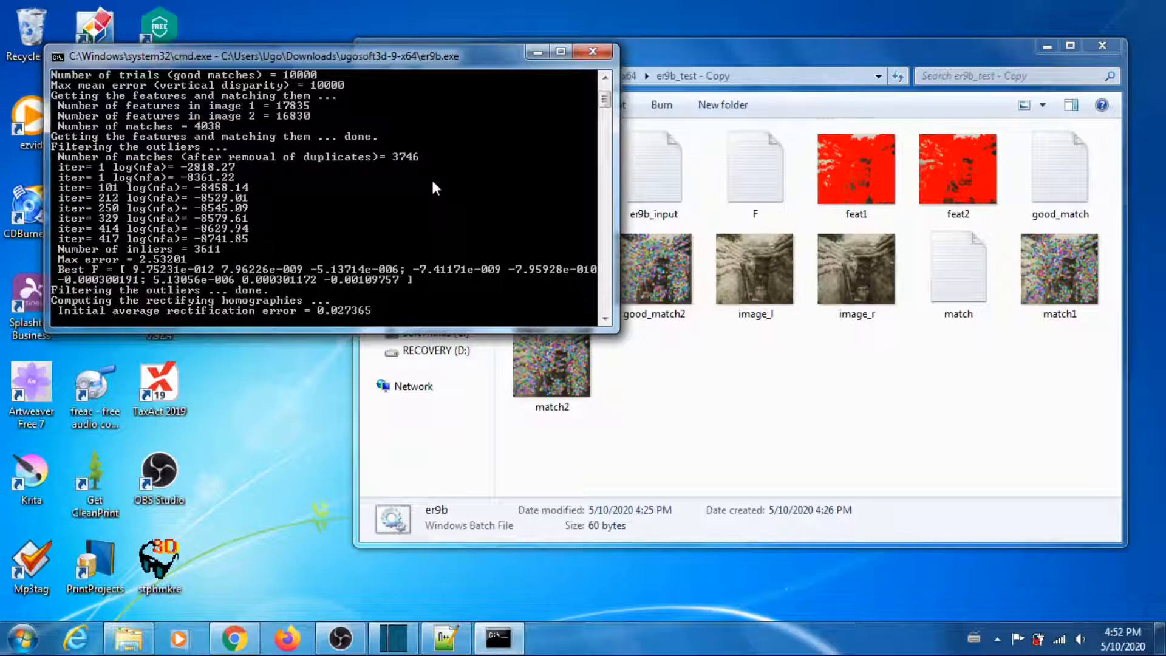
pyautogui.rightClick(432, 185)
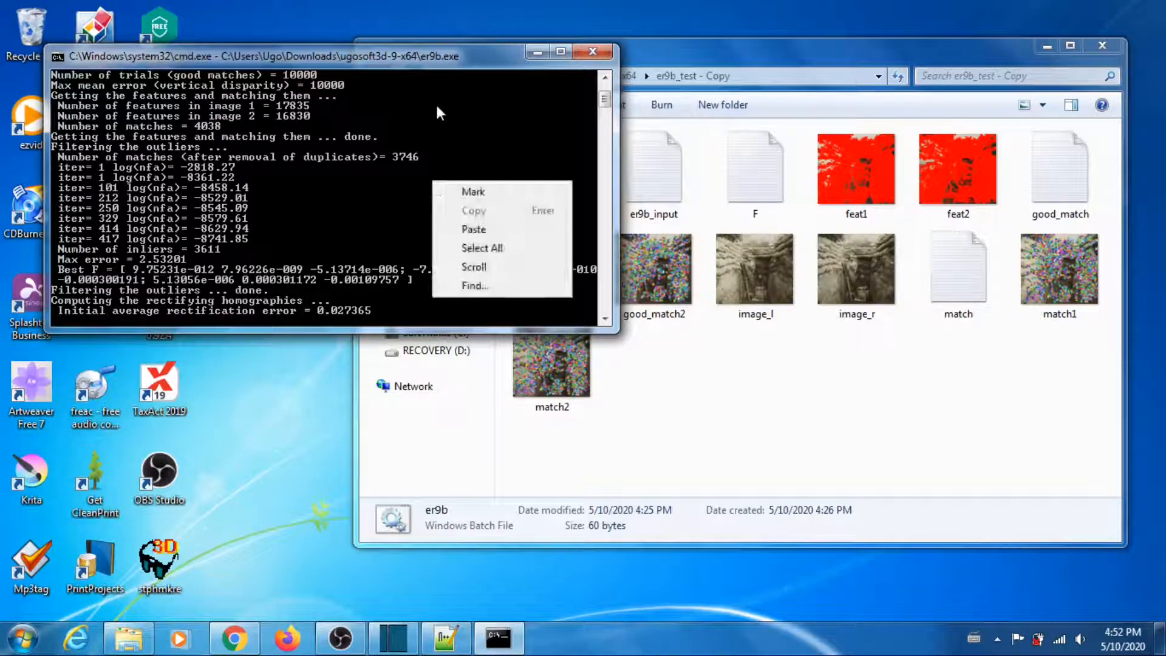
pyautogui.click(433, 51)
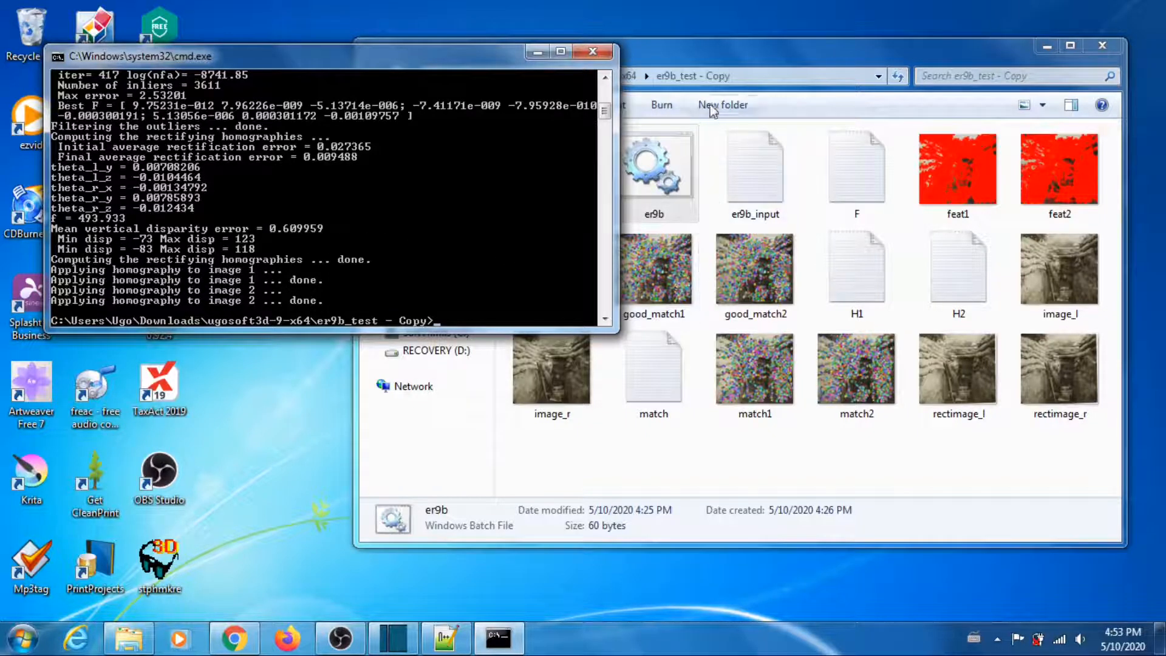
# - Open disp_range from the er9b_test - Copy folder in Notepad++, examine the disparity range, and close Notepad++
pyautogui.click(702, 51)
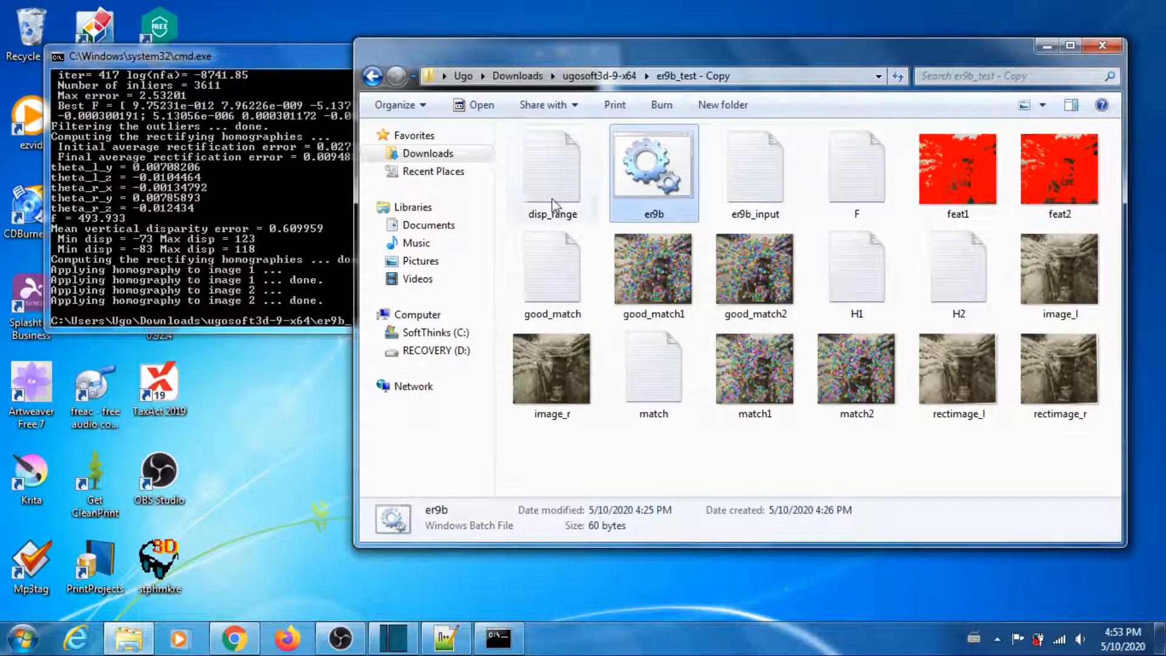
pyautogui.click(545, 169)
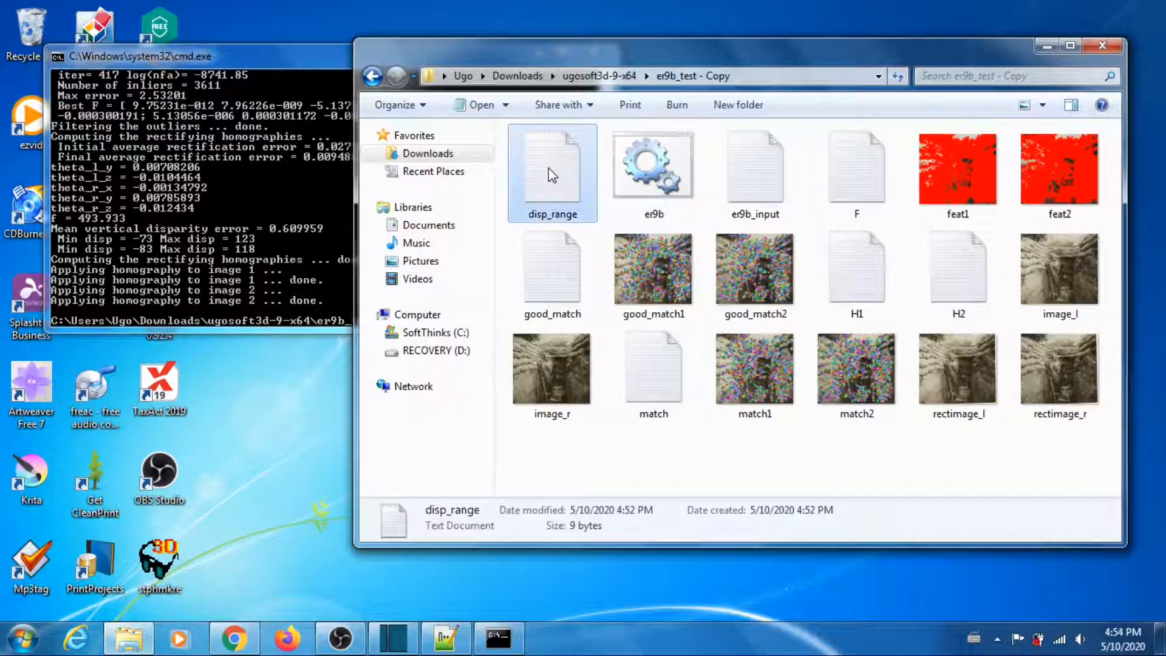
pyautogui.rightClick(549, 168)
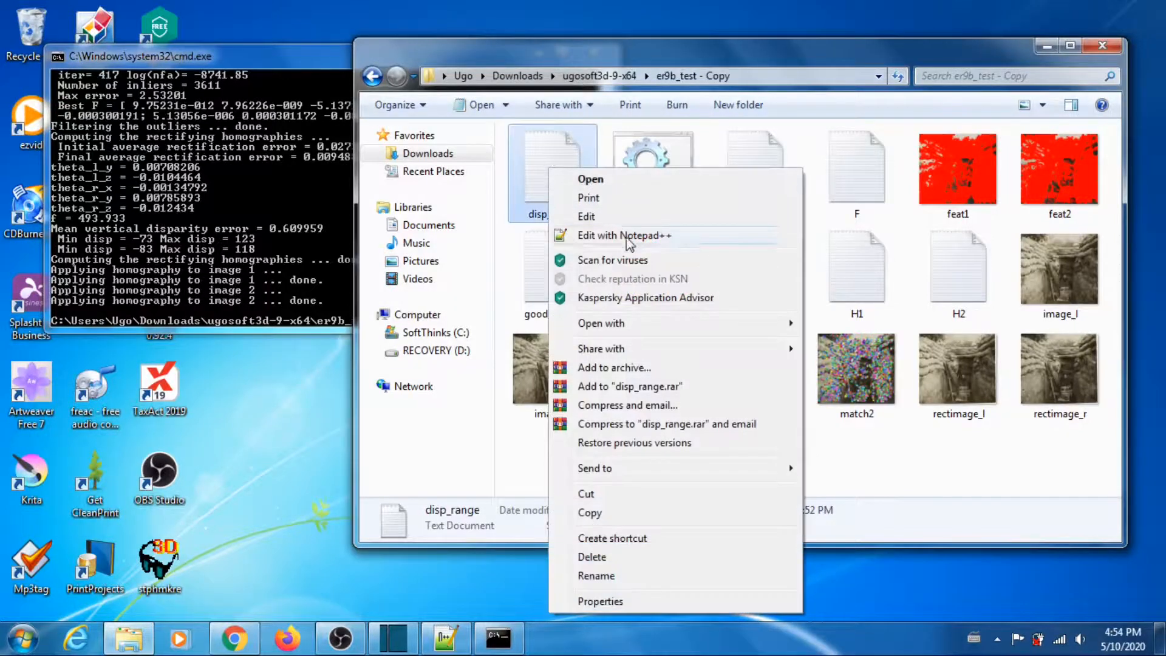
pyautogui.click(726, 230)
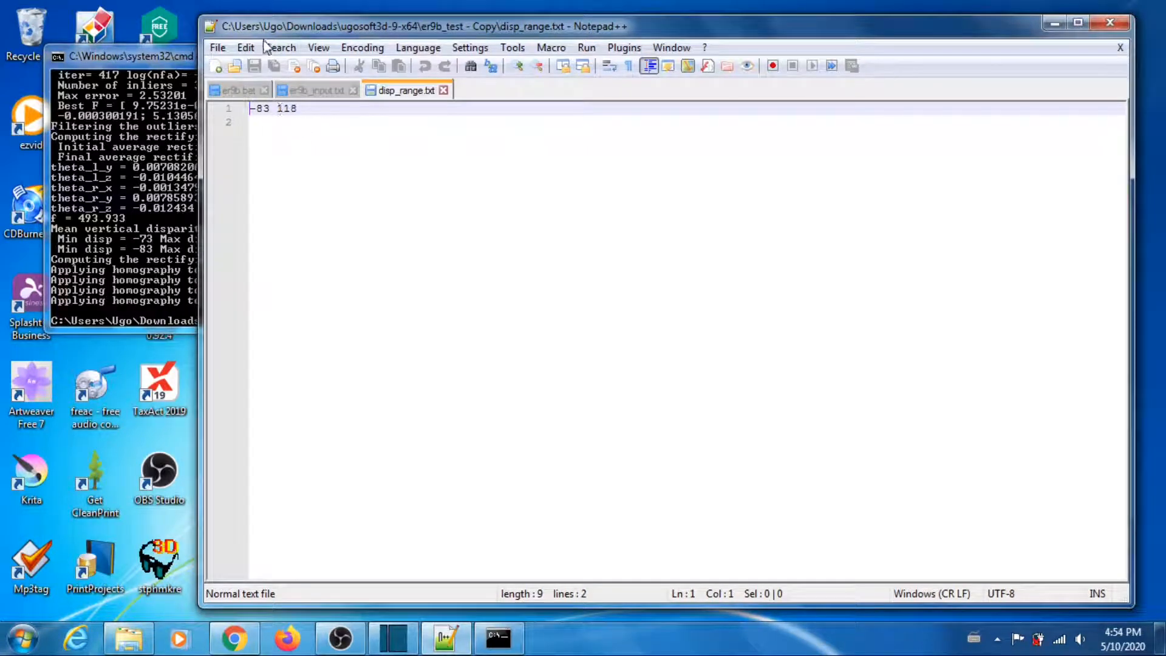
pyautogui.moveTo(262, 36); pyautogui.dragTo(523, 91)
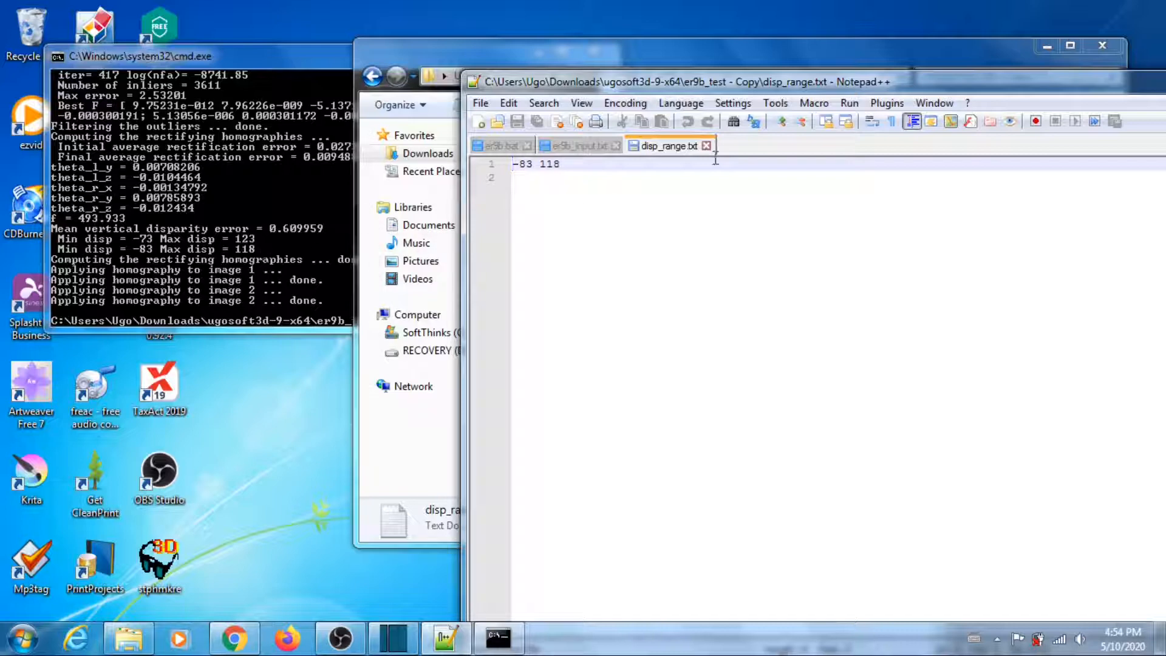
pyautogui.moveTo(1007, 91); pyautogui.dragTo(774, 85)
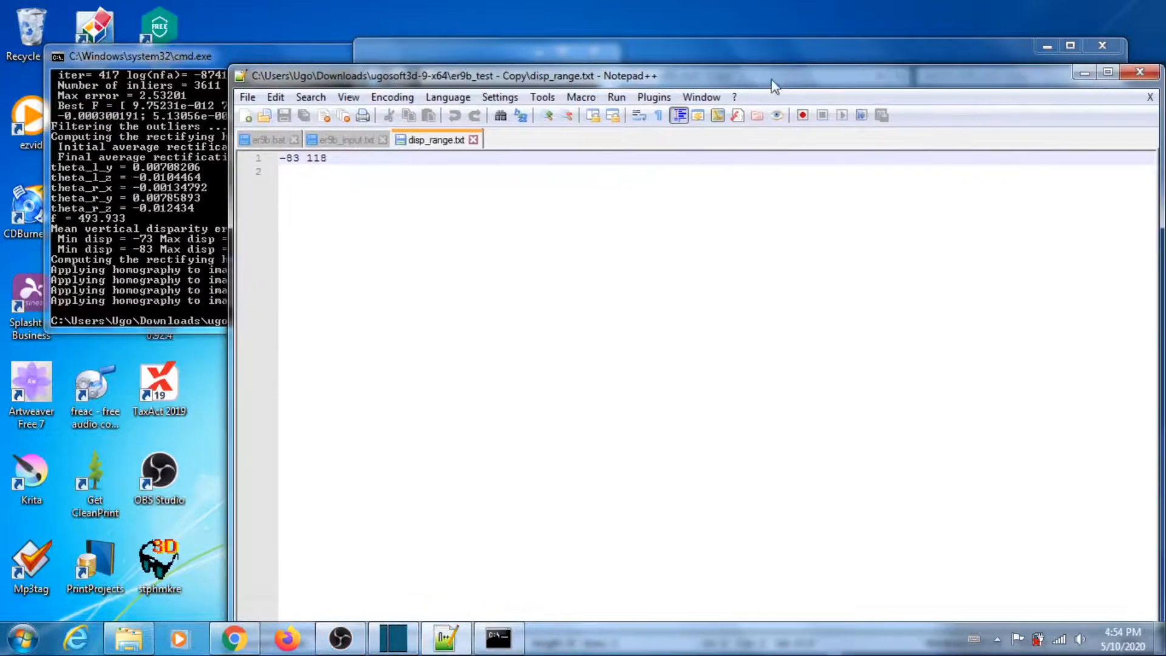
pyautogui.click(1140, 75)
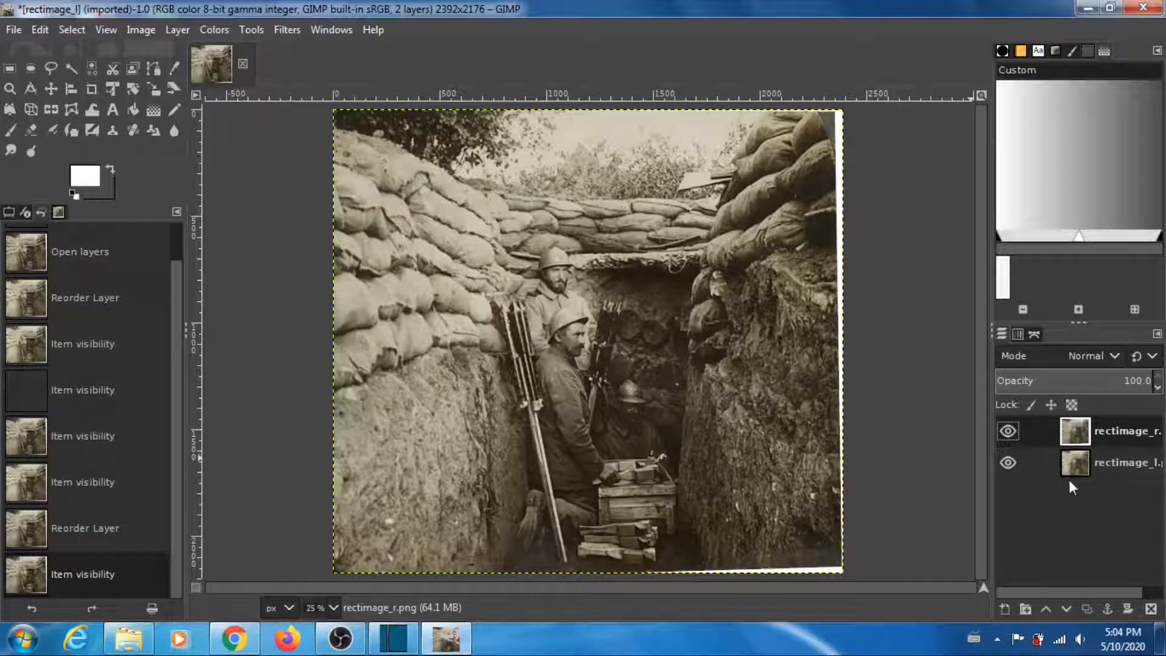
# - In GIMP, toggle the rectimage_r layer's visibility to compare the two rectified views across the whole image
pyautogui.click(1008, 436)
pyautogui.click(1009, 435)
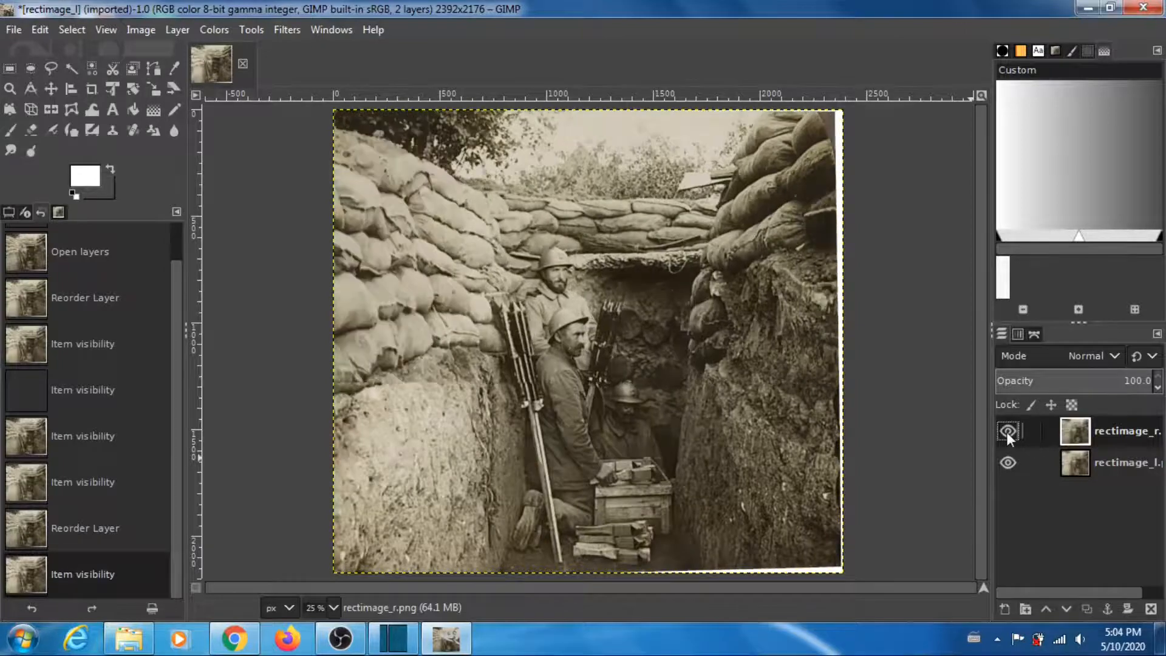
pyautogui.click(1009, 435)
pyautogui.click(1009, 436)
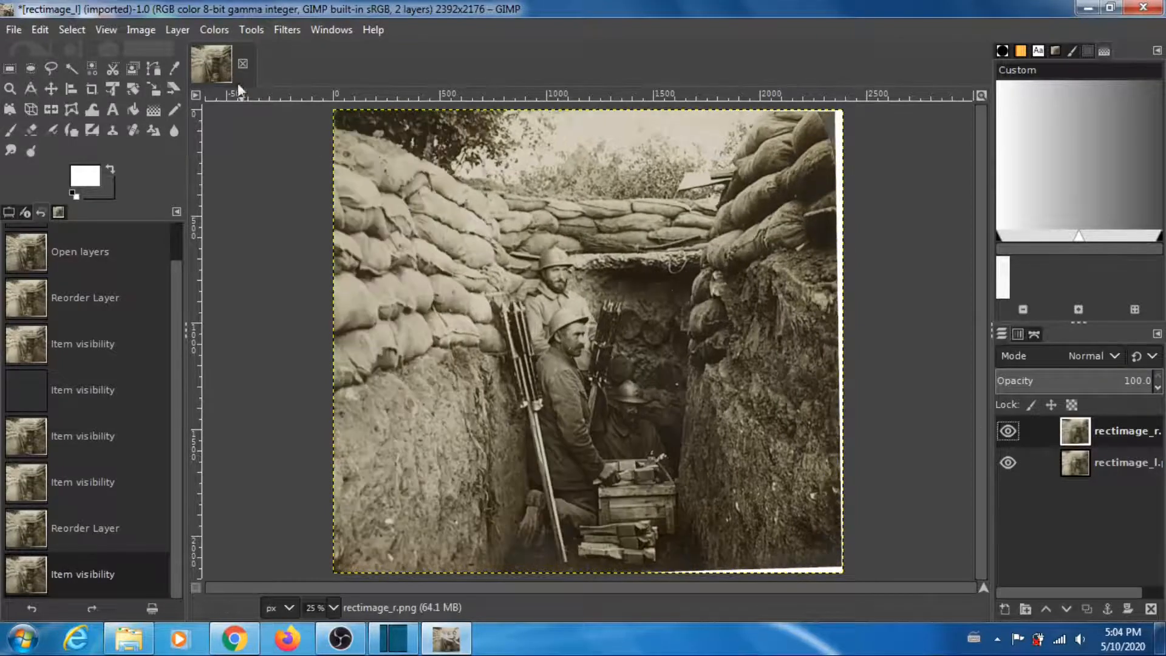
# - View the image at 100% and compare both rectified layers around the helmeted soldier by toggling rectimage_r's visibility
pyautogui.click(107, 29)
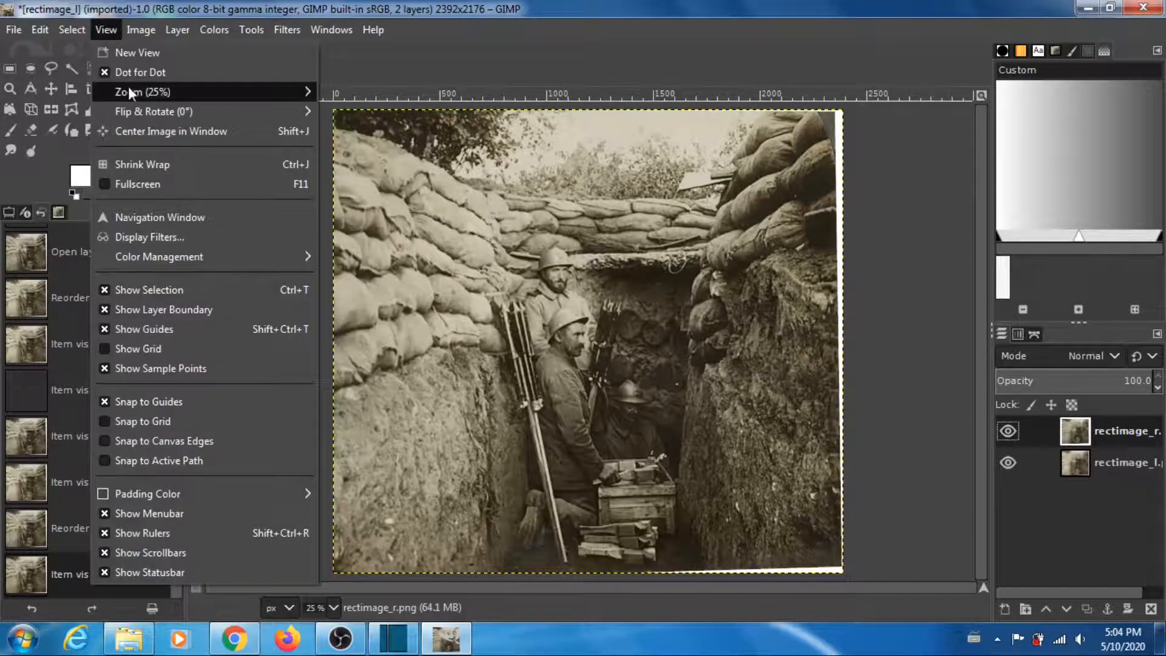
pyautogui.moveTo(188, 99)
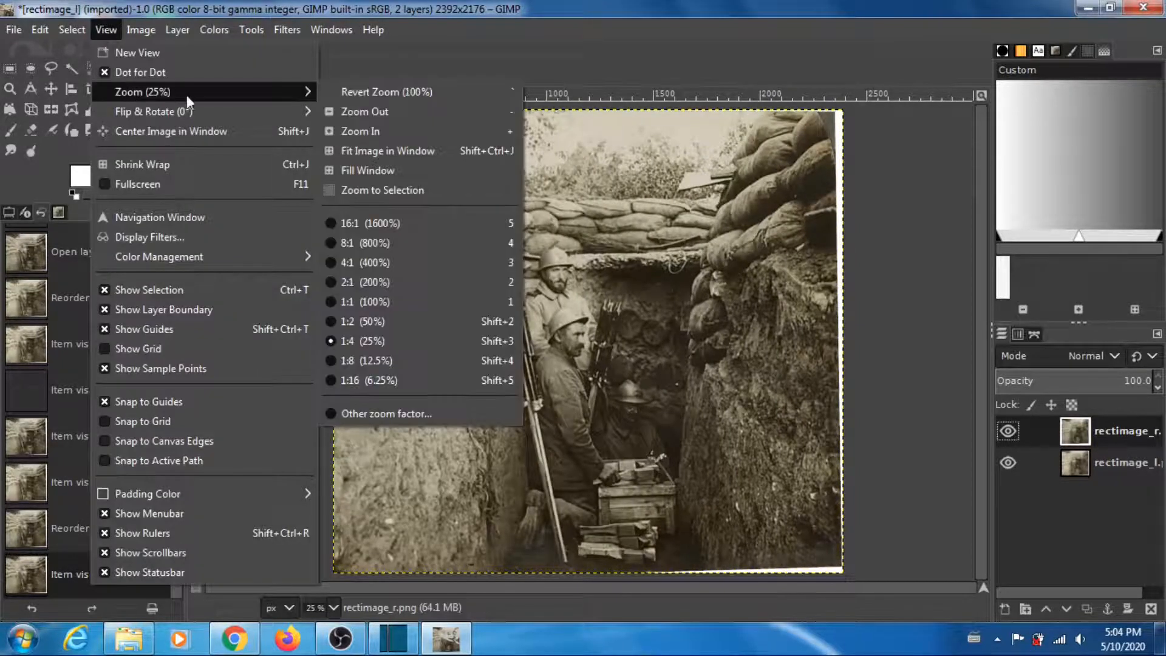
pyautogui.click(389, 302)
pyautogui.click(1011, 431)
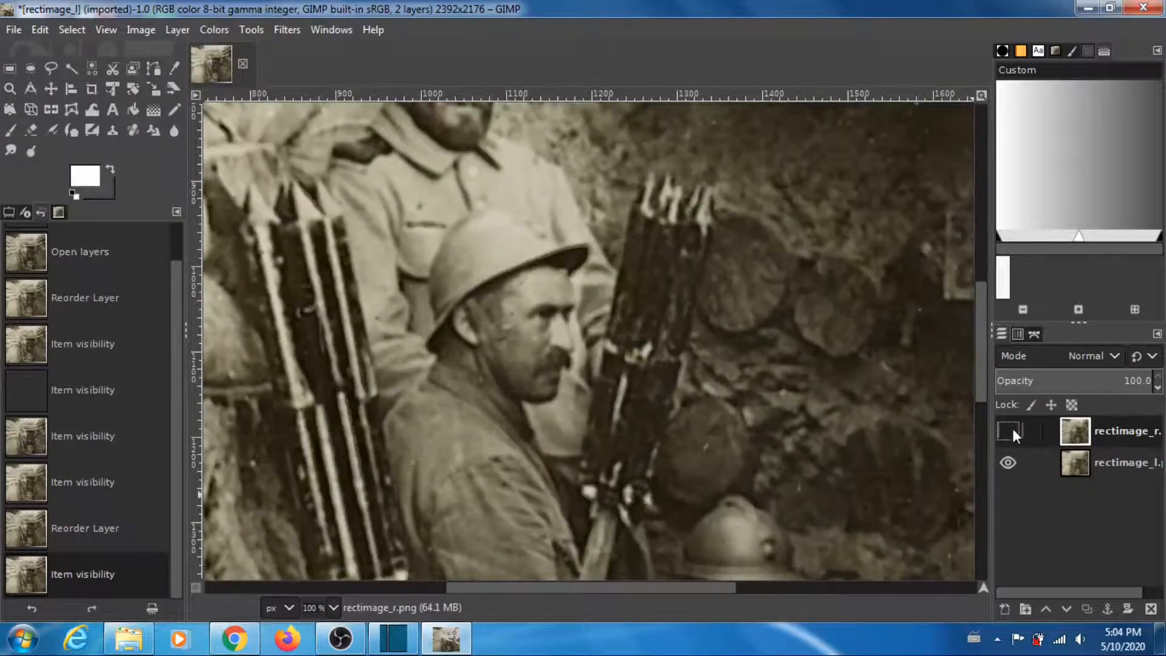
pyautogui.click(1011, 432)
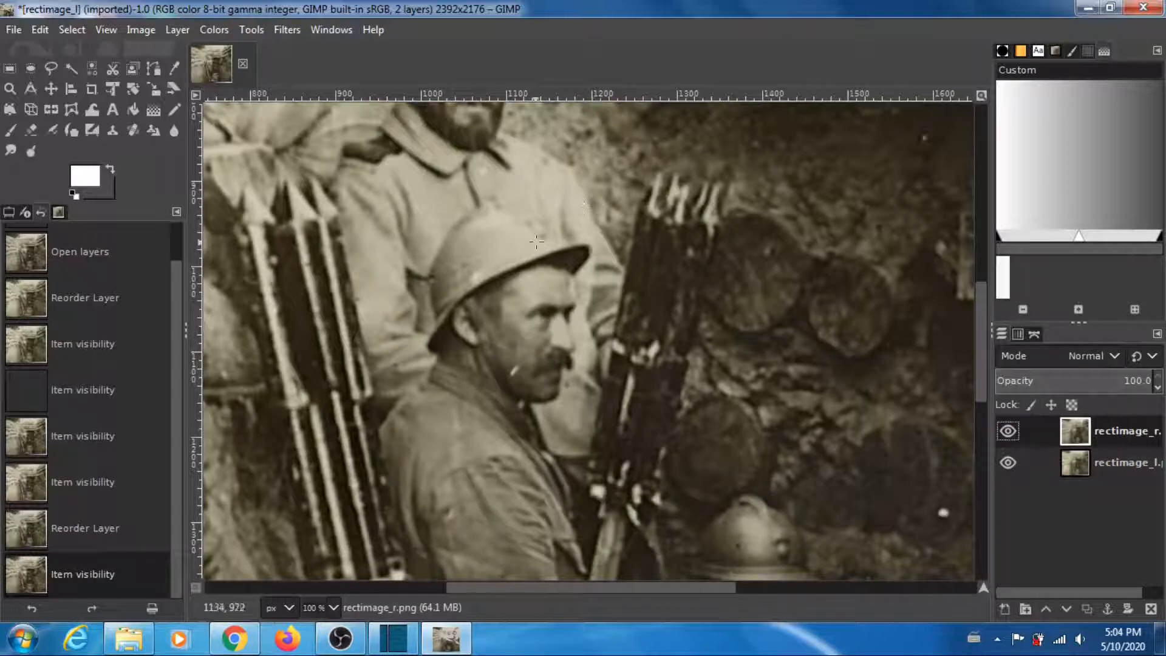
pyautogui.click(1004, 433)
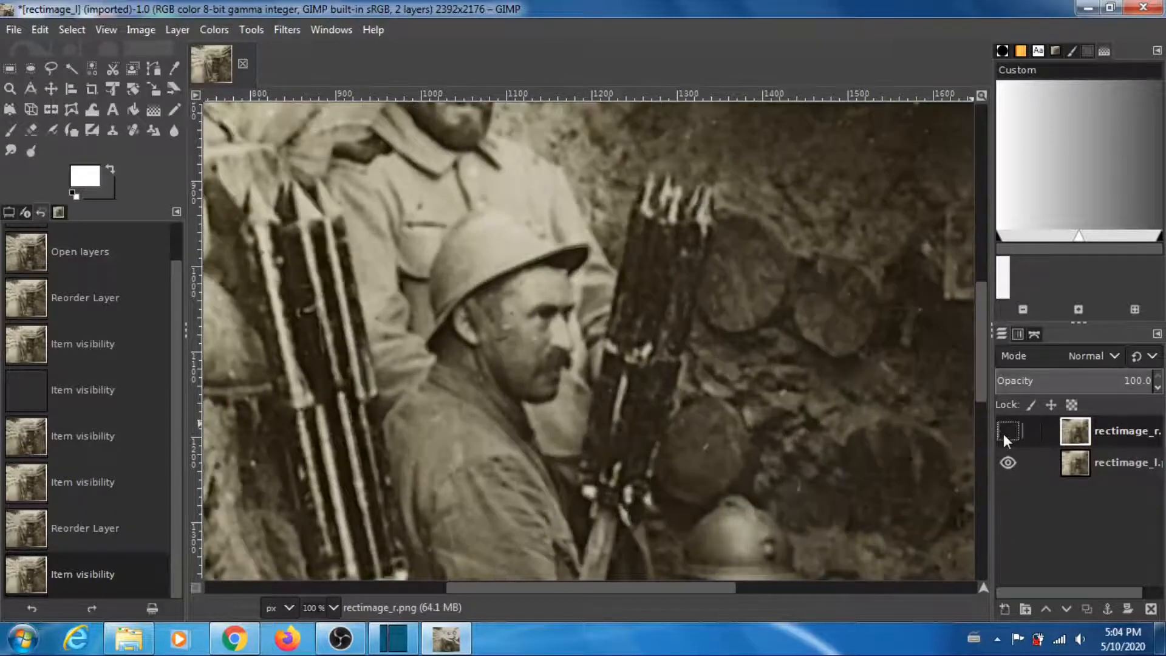
pyautogui.click(1005, 433)
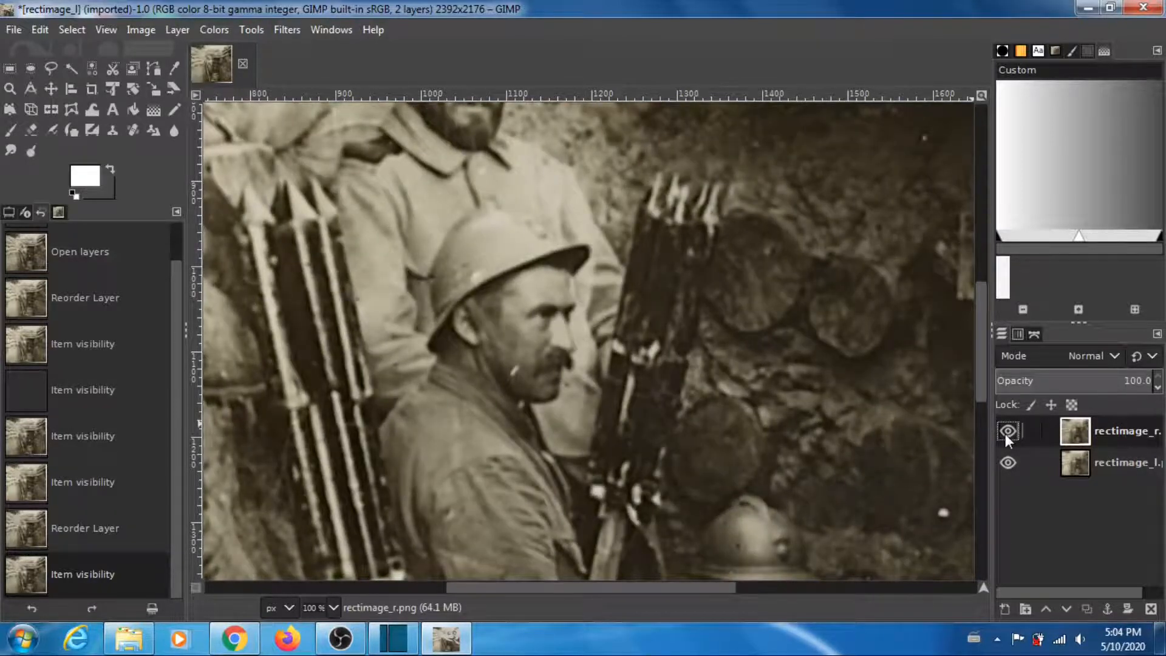
pyautogui.click(1004, 434)
pyautogui.click(1004, 434)
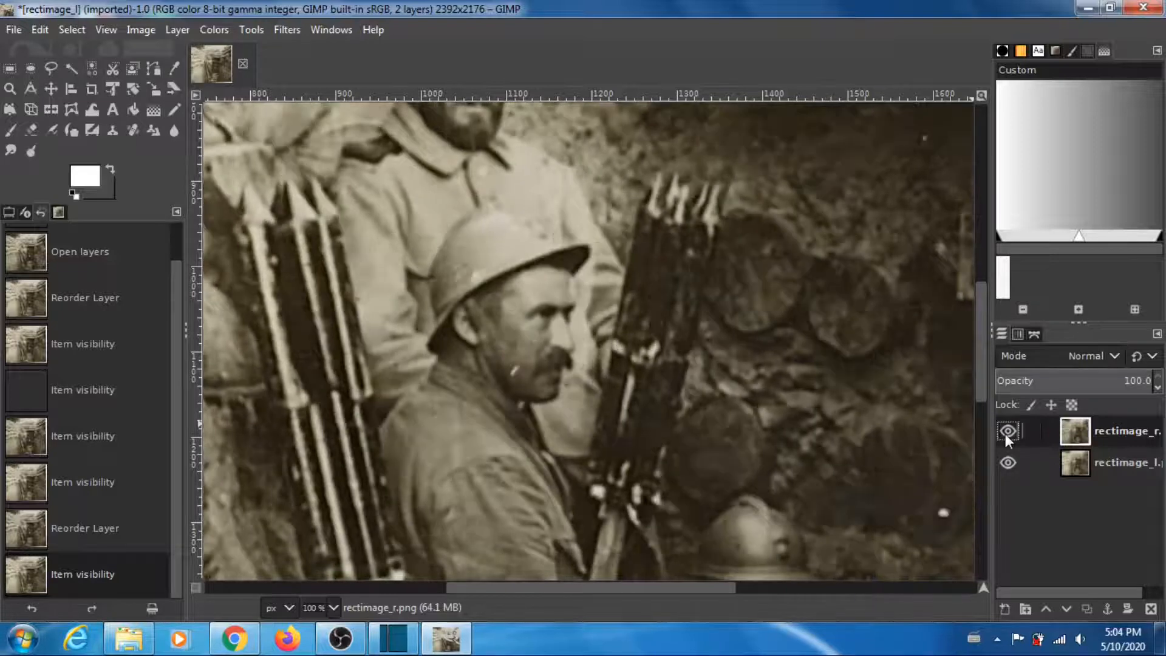
# - Compare the vertical alignment of both layers at the sandbags and at the opposite trench wall by toggling rectimage_r
pyautogui.moveTo(691, 591); pyautogui.dragTo(454, 581)
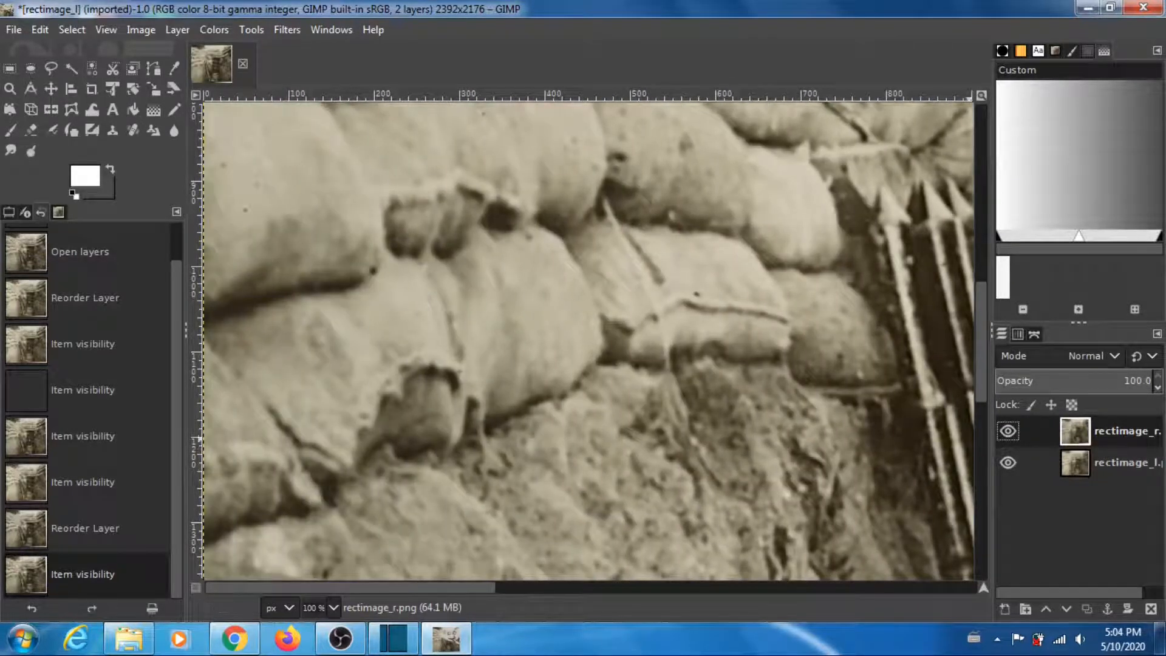
pyautogui.click(1007, 431)
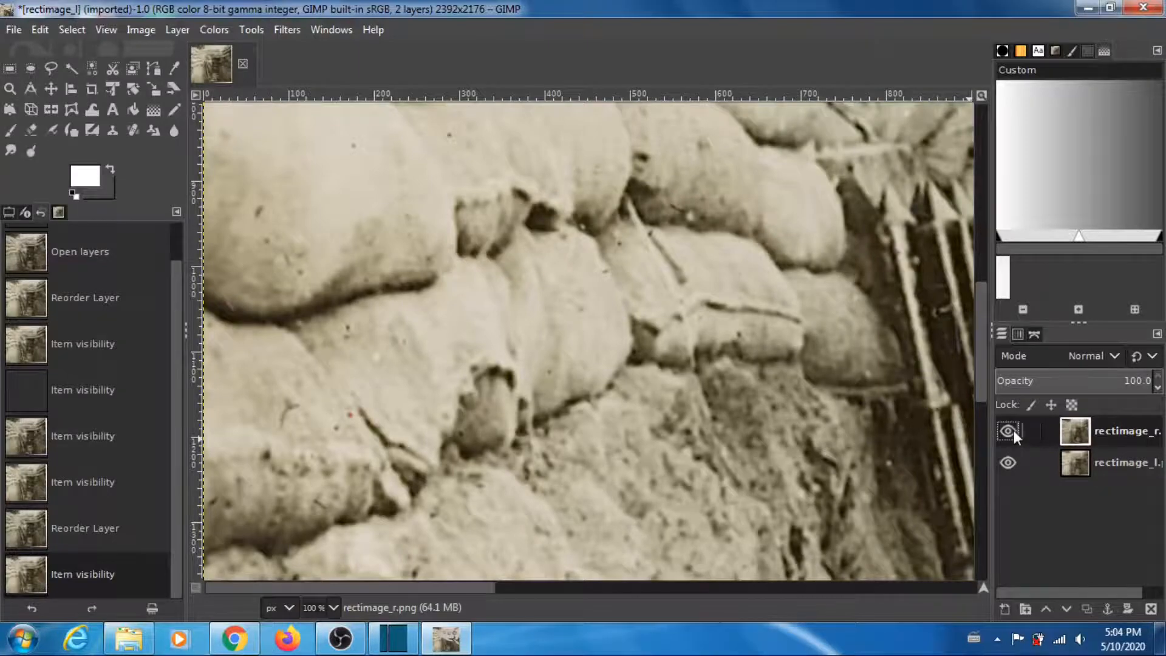
pyautogui.click(1009, 432)
pyautogui.moveTo(471, 590); pyautogui.dragTo(930, 617)
pyautogui.click(1008, 431)
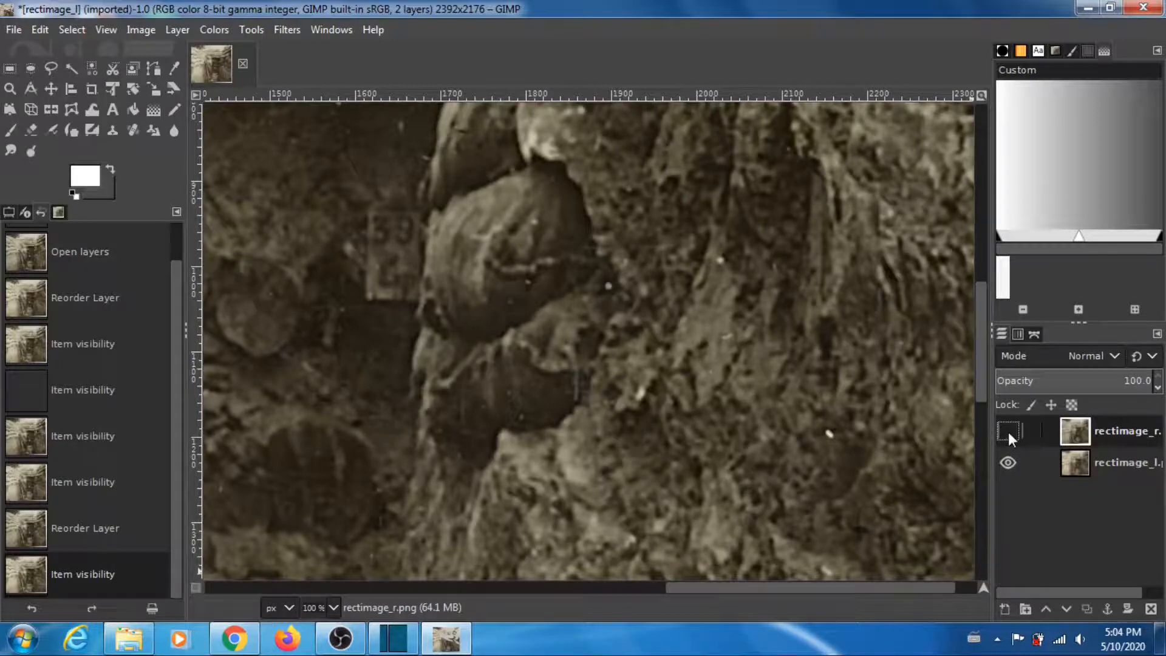
pyautogui.click(1007, 432)
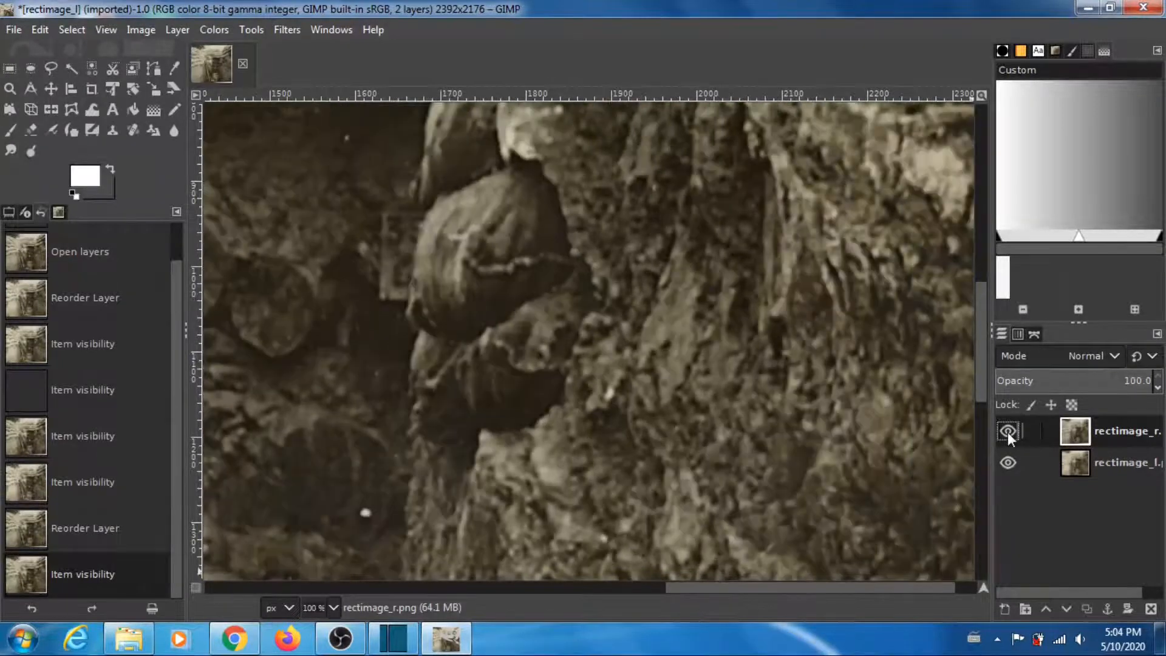
# - Return to the helmeted soldier and compare the left and right views again by toggling rectimage_r's visibility
pyautogui.moveTo(791, 588); pyautogui.dragTo(527, 581)
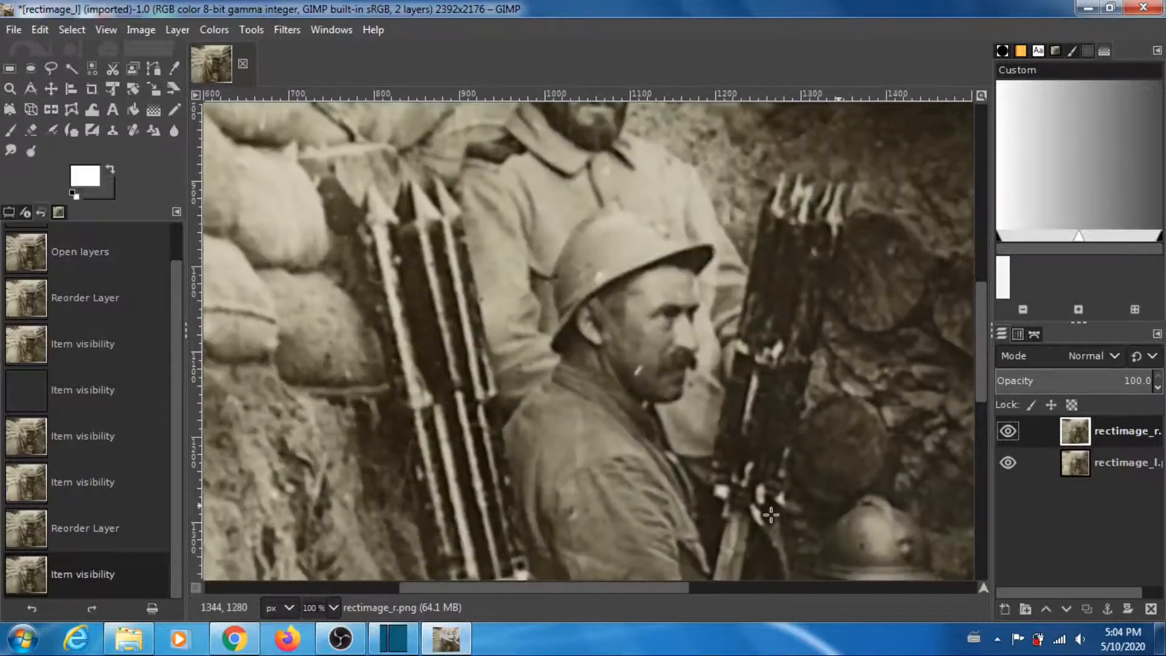
pyautogui.click(1010, 430)
pyautogui.click(1008, 432)
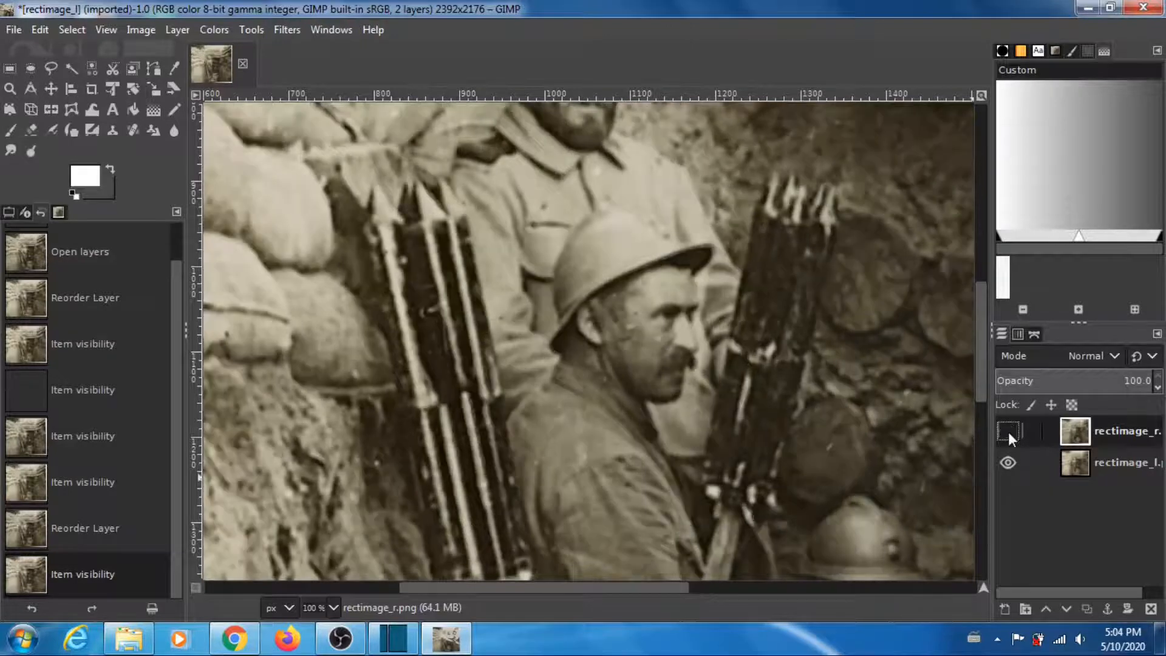
pyautogui.click(1008, 432)
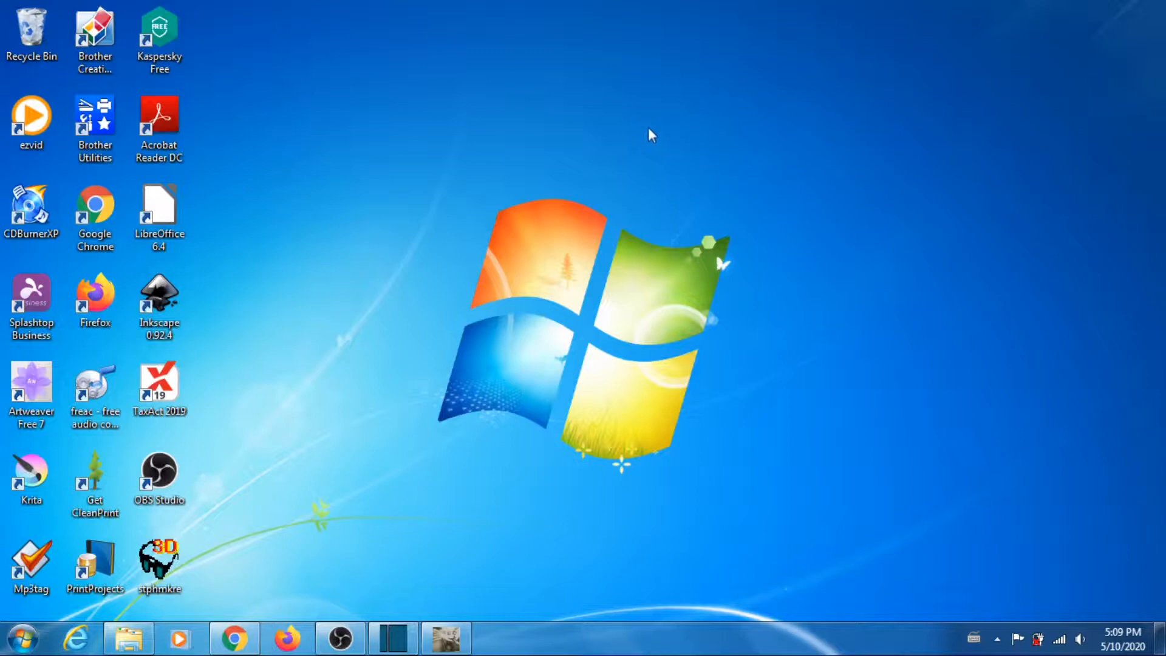
# - Launch StereoPhoto Maker, review the Adjustment settings in its preferences, and accept them
pyautogui.doubleClick(166, 572)
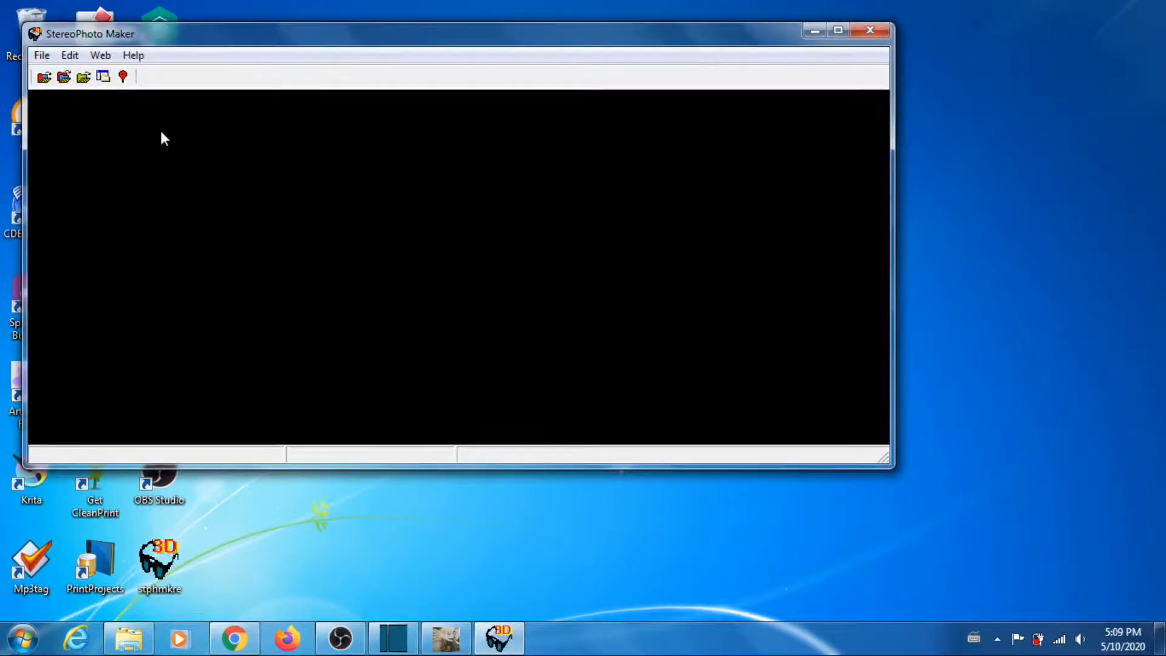
pyautogui.click(70, 55)
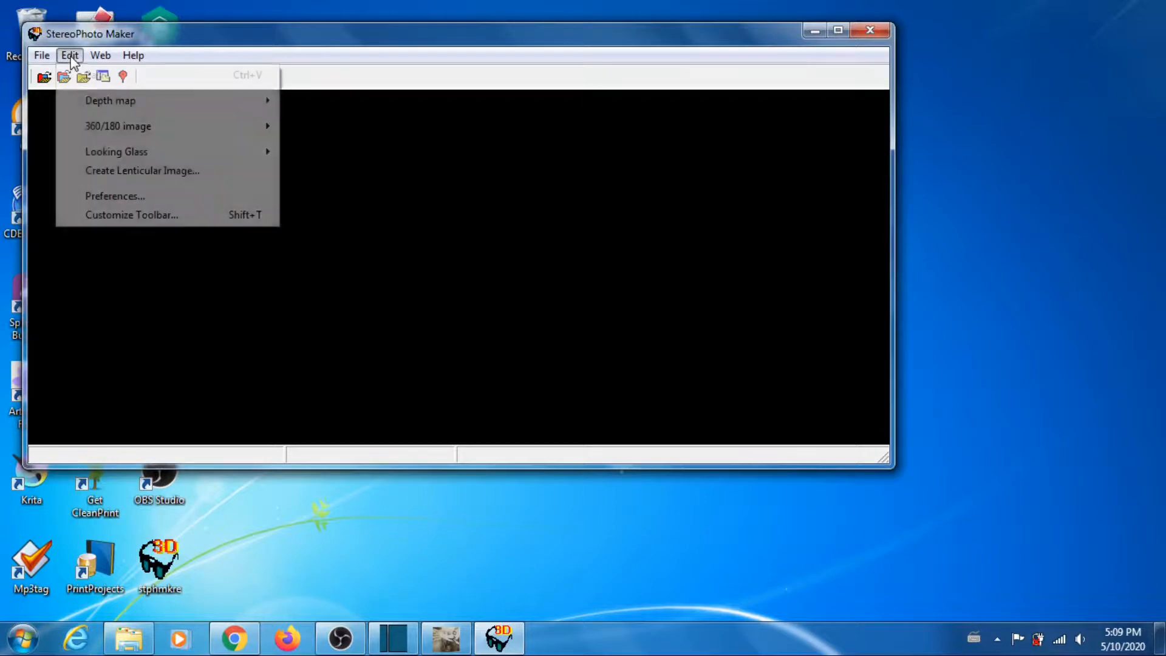
pyautogui.click(127, 197)
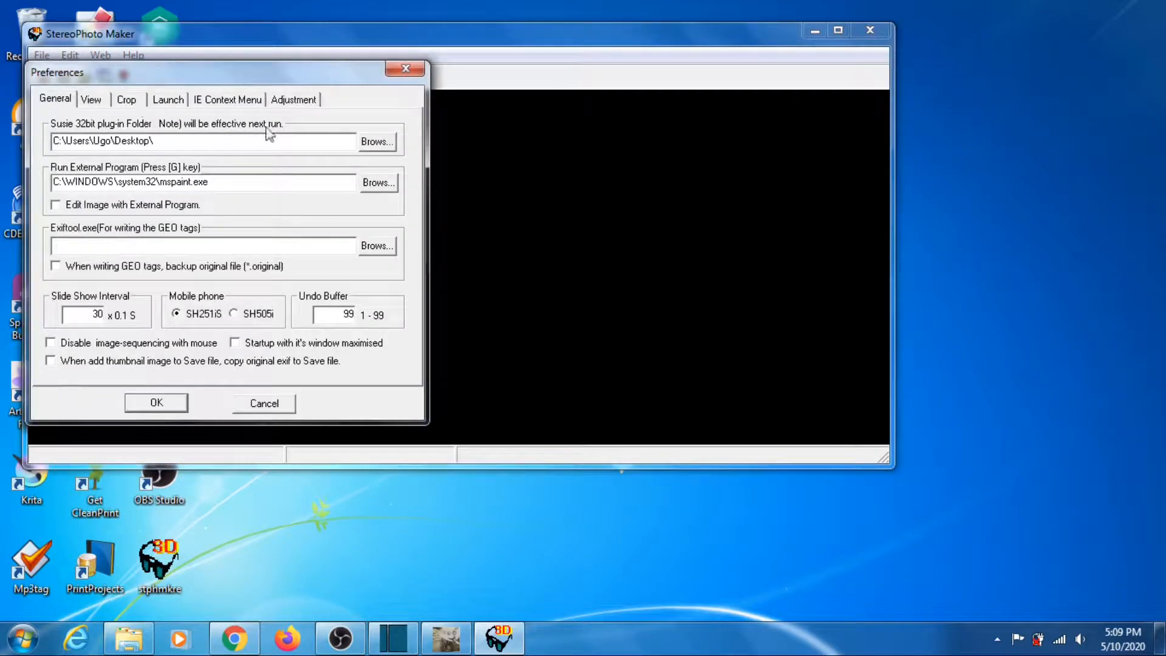
pyautogui.click(295, 100)
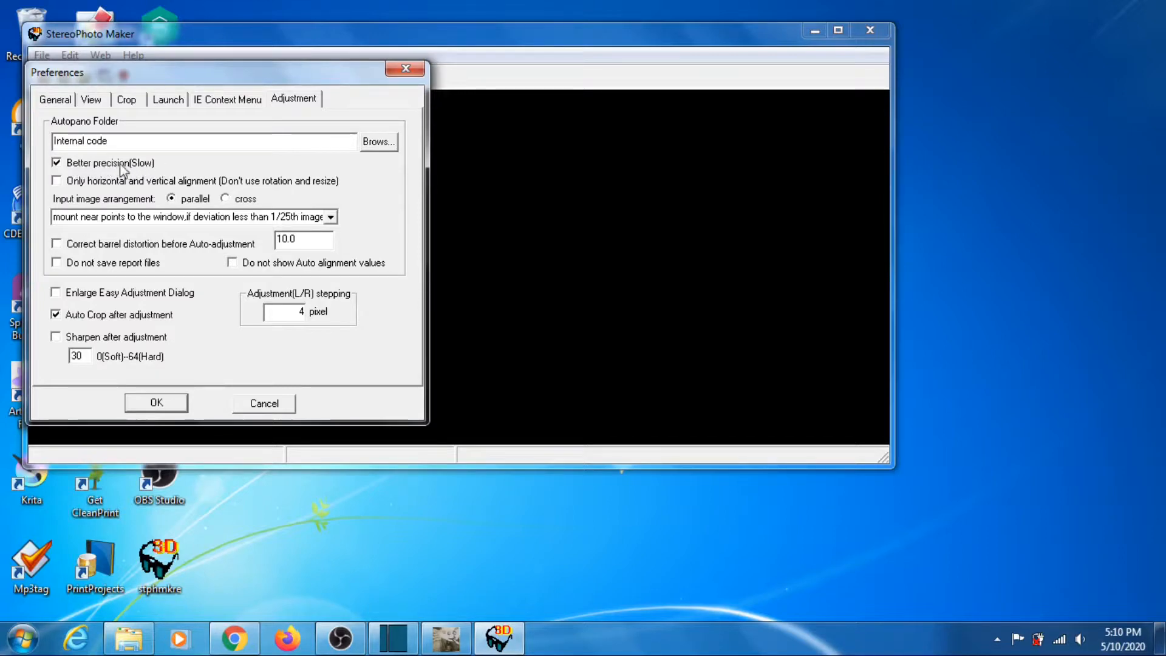
pyautogui.click(156, 402)
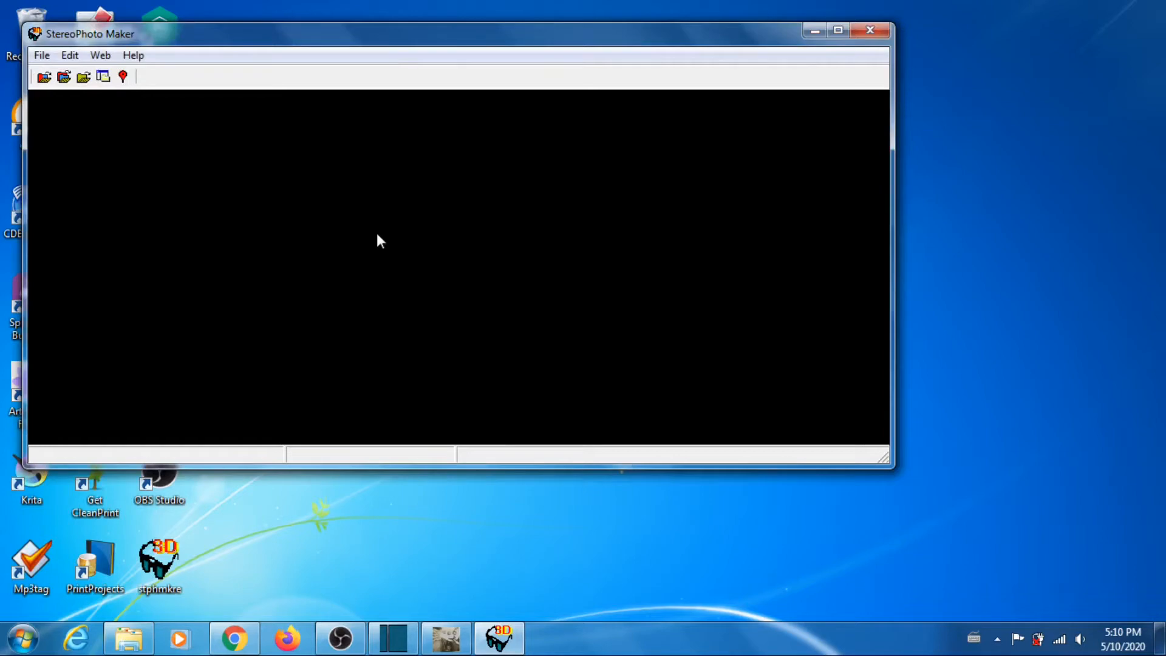
# - Reopen the StereoPhoto Maker preferences to examine the auto-alignment options in the Adjustment settings
pyautogui.click(70, 56)
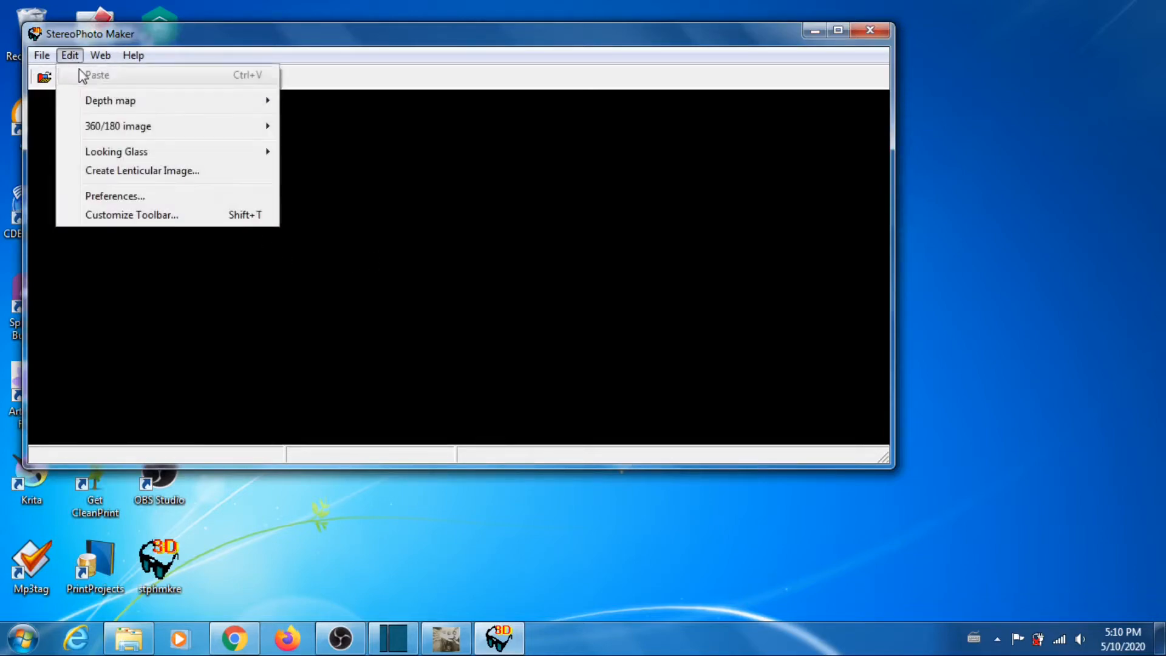
pyautogui.click(121, 196)
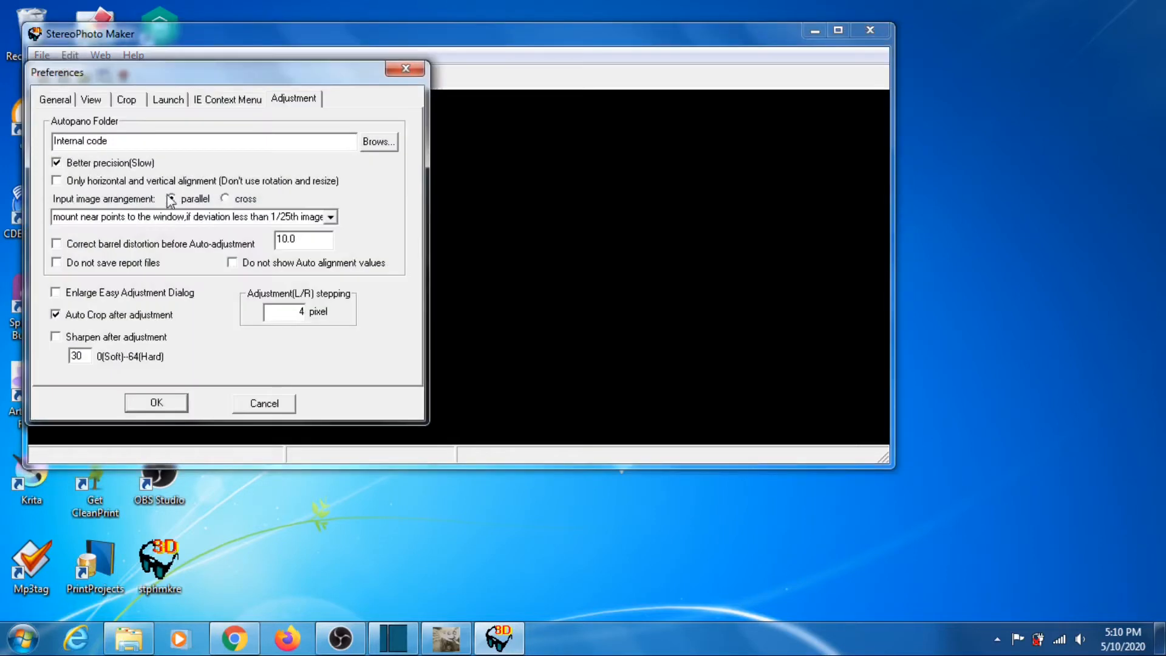